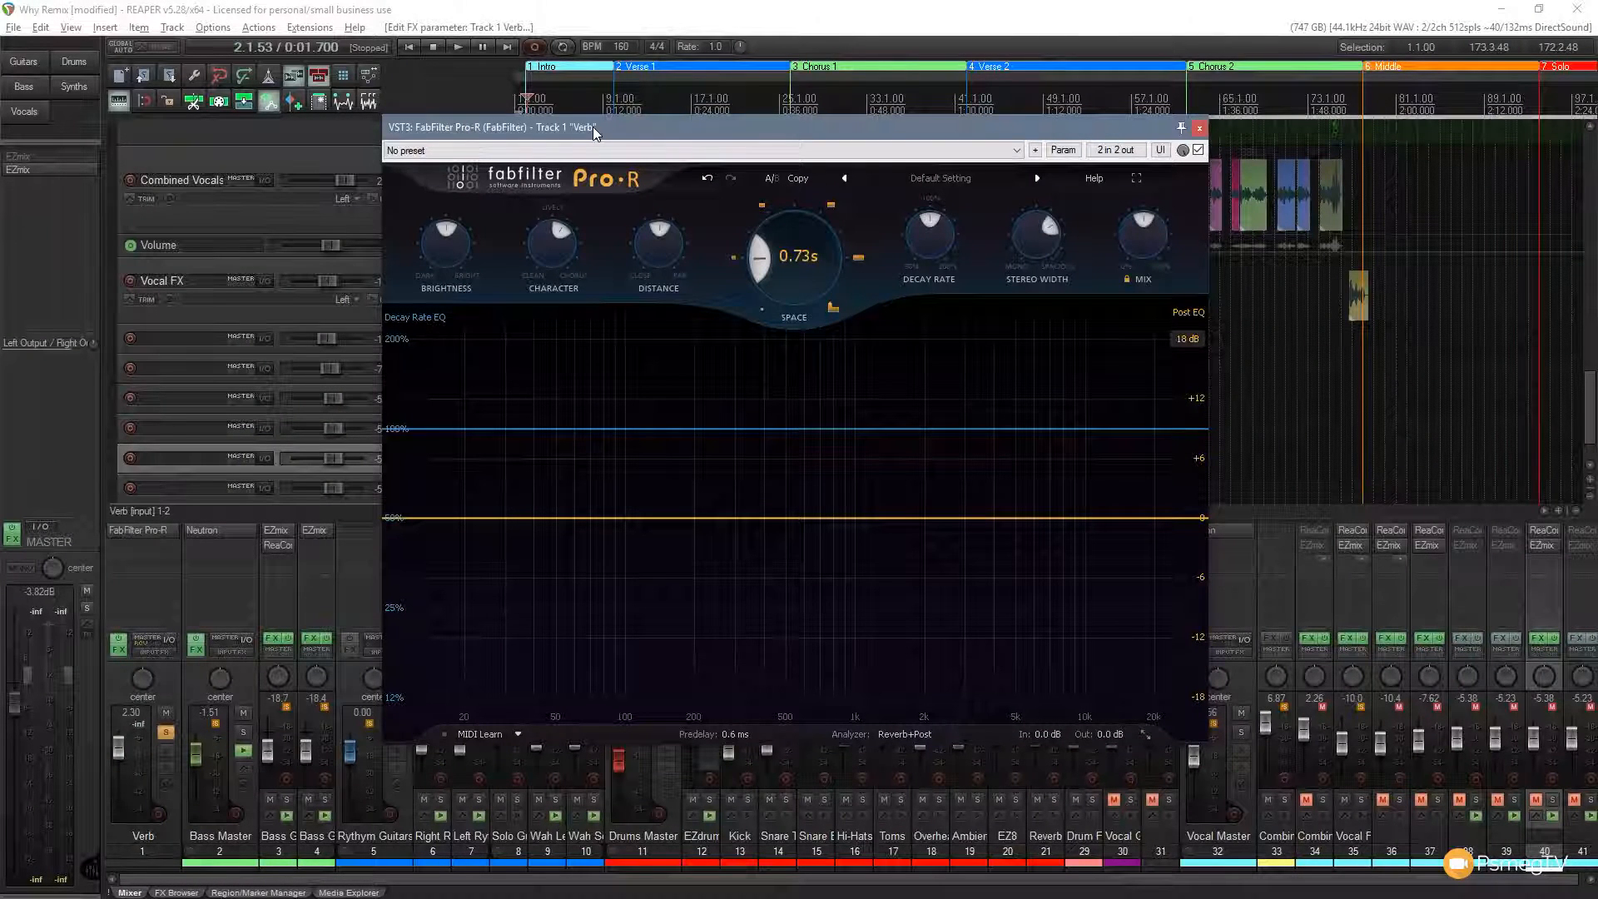
Set the reverb's Mix to 0% and play the track briefly to audition the dry signal
mouse_move(448, 254)
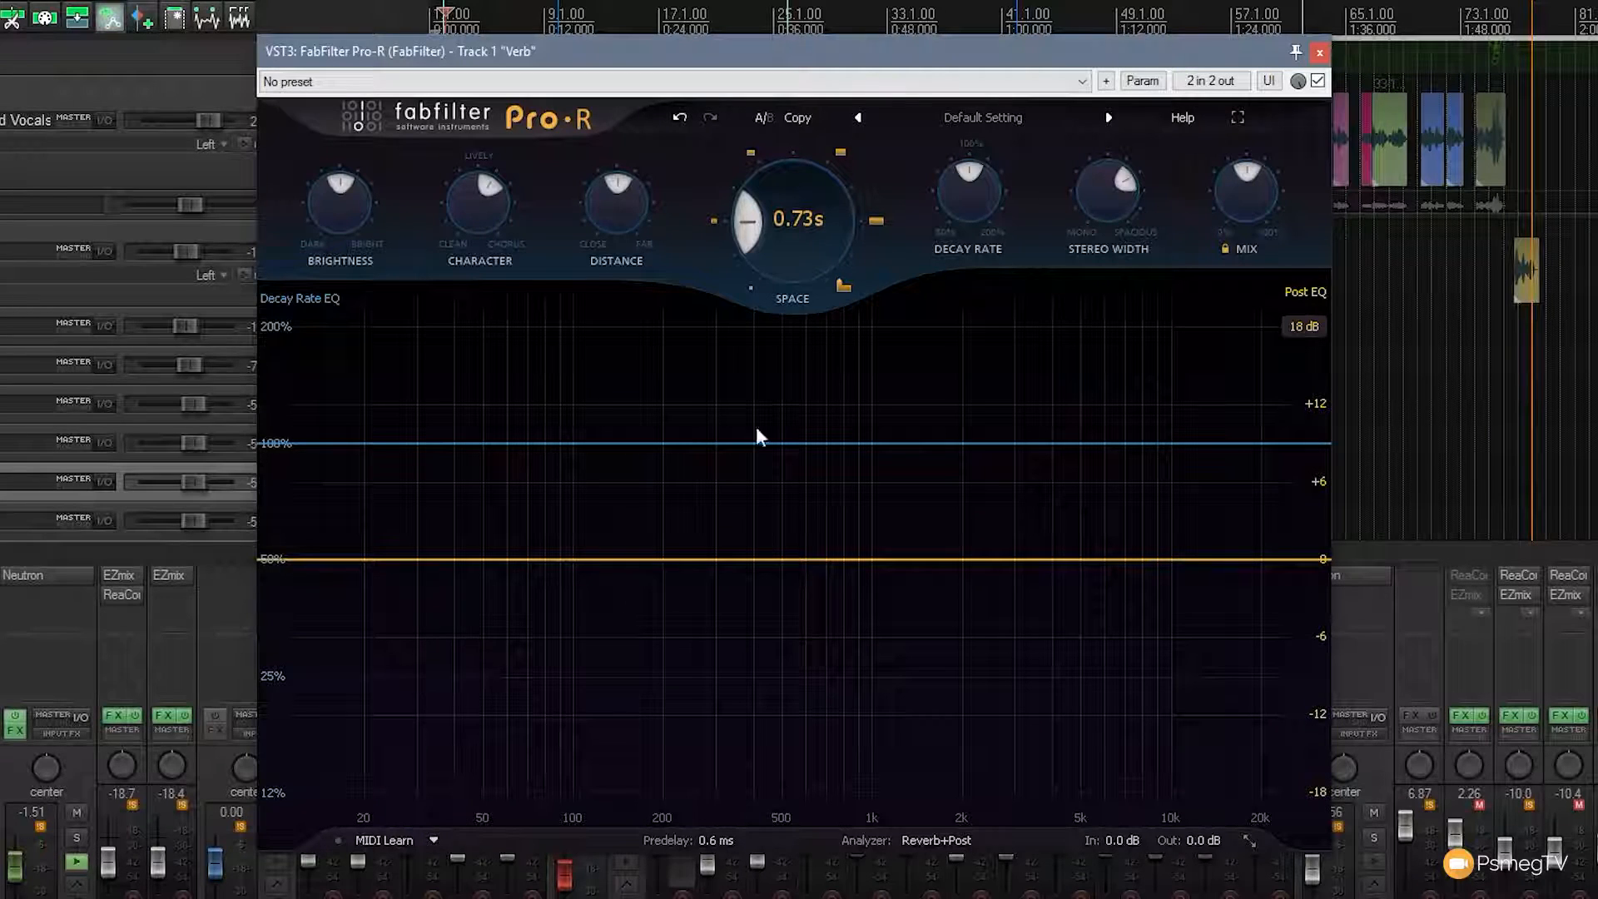
left_click_drag(1248, 198, 1227, 399)
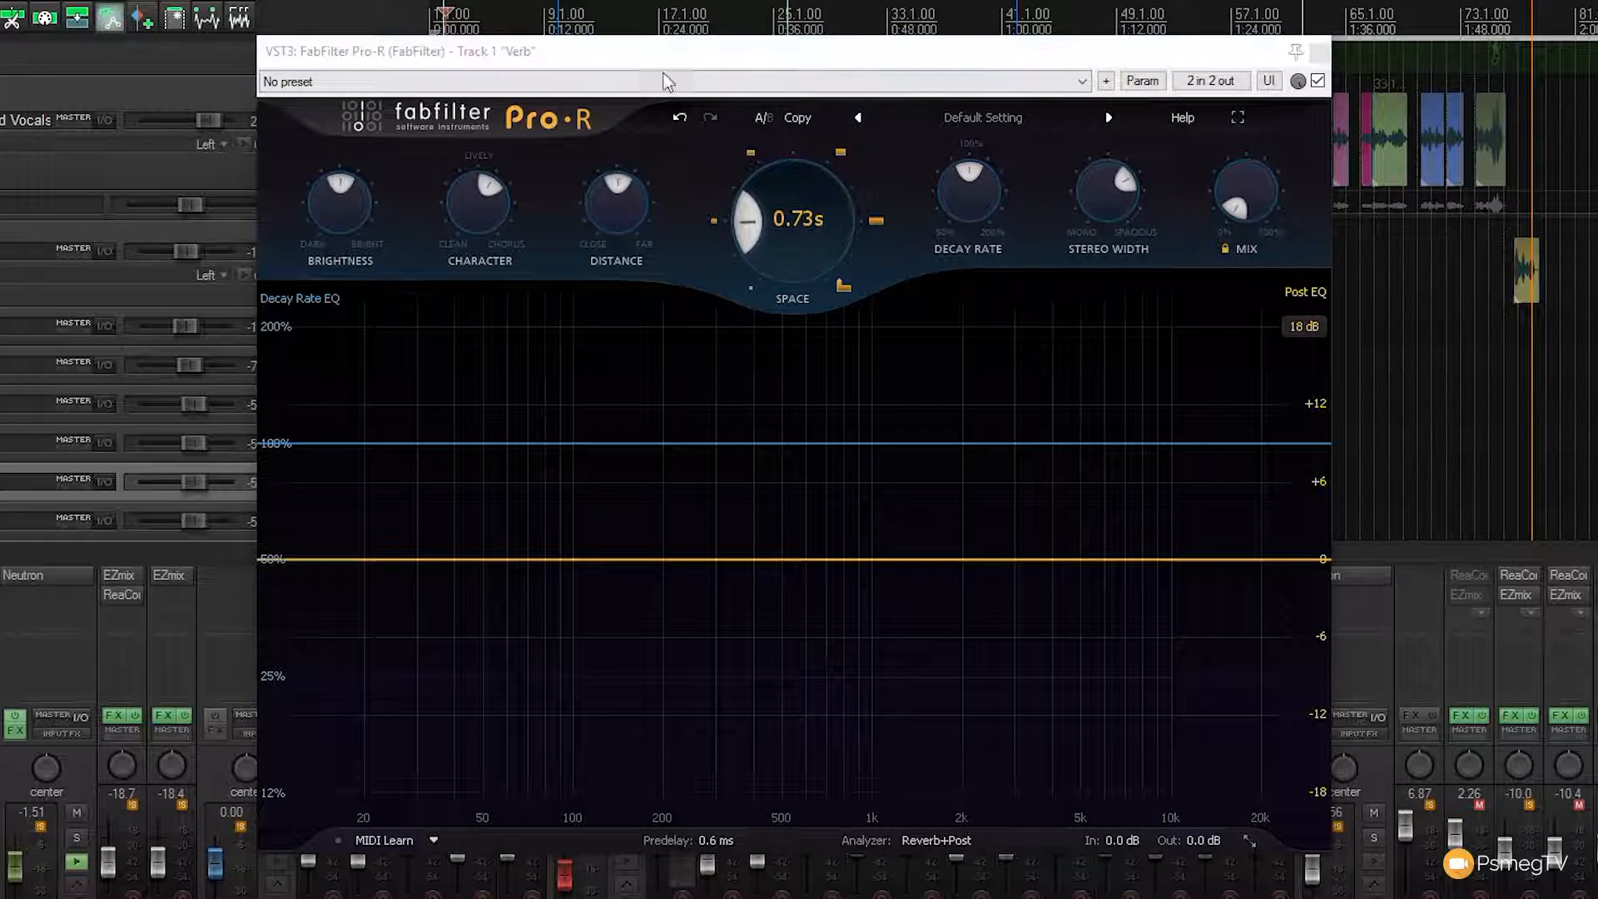
key("space")
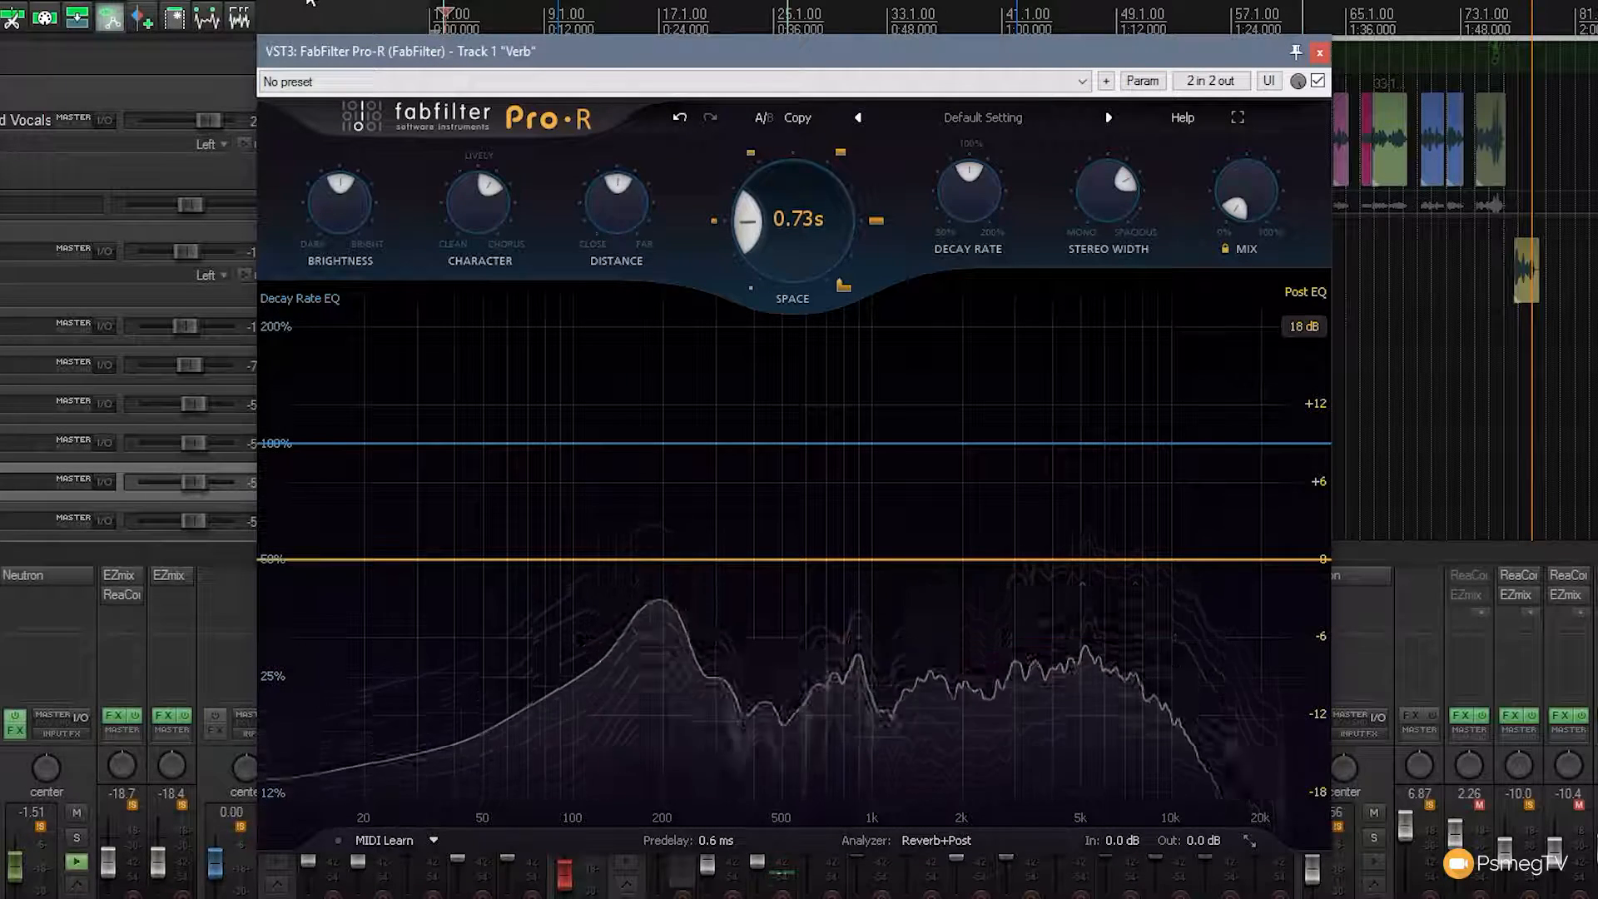
key("space")
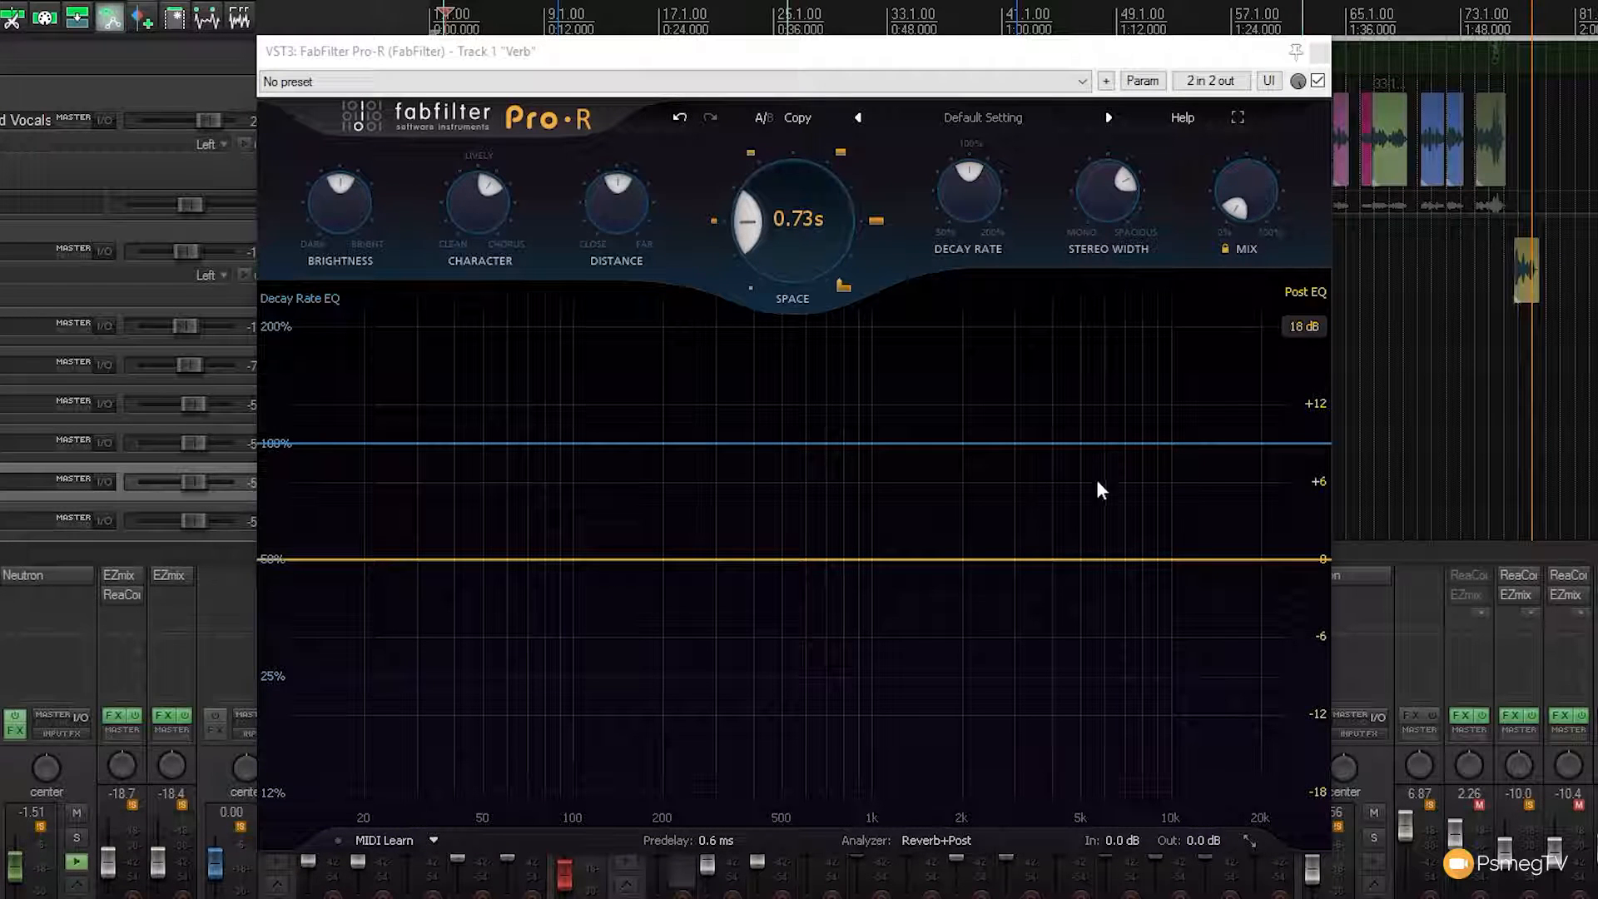
Set the Mix to 100% and shorten the Space to about 0.20 s while auditioning the fully wet reverb
left_click_drag(1231, 210, 1251, 308)
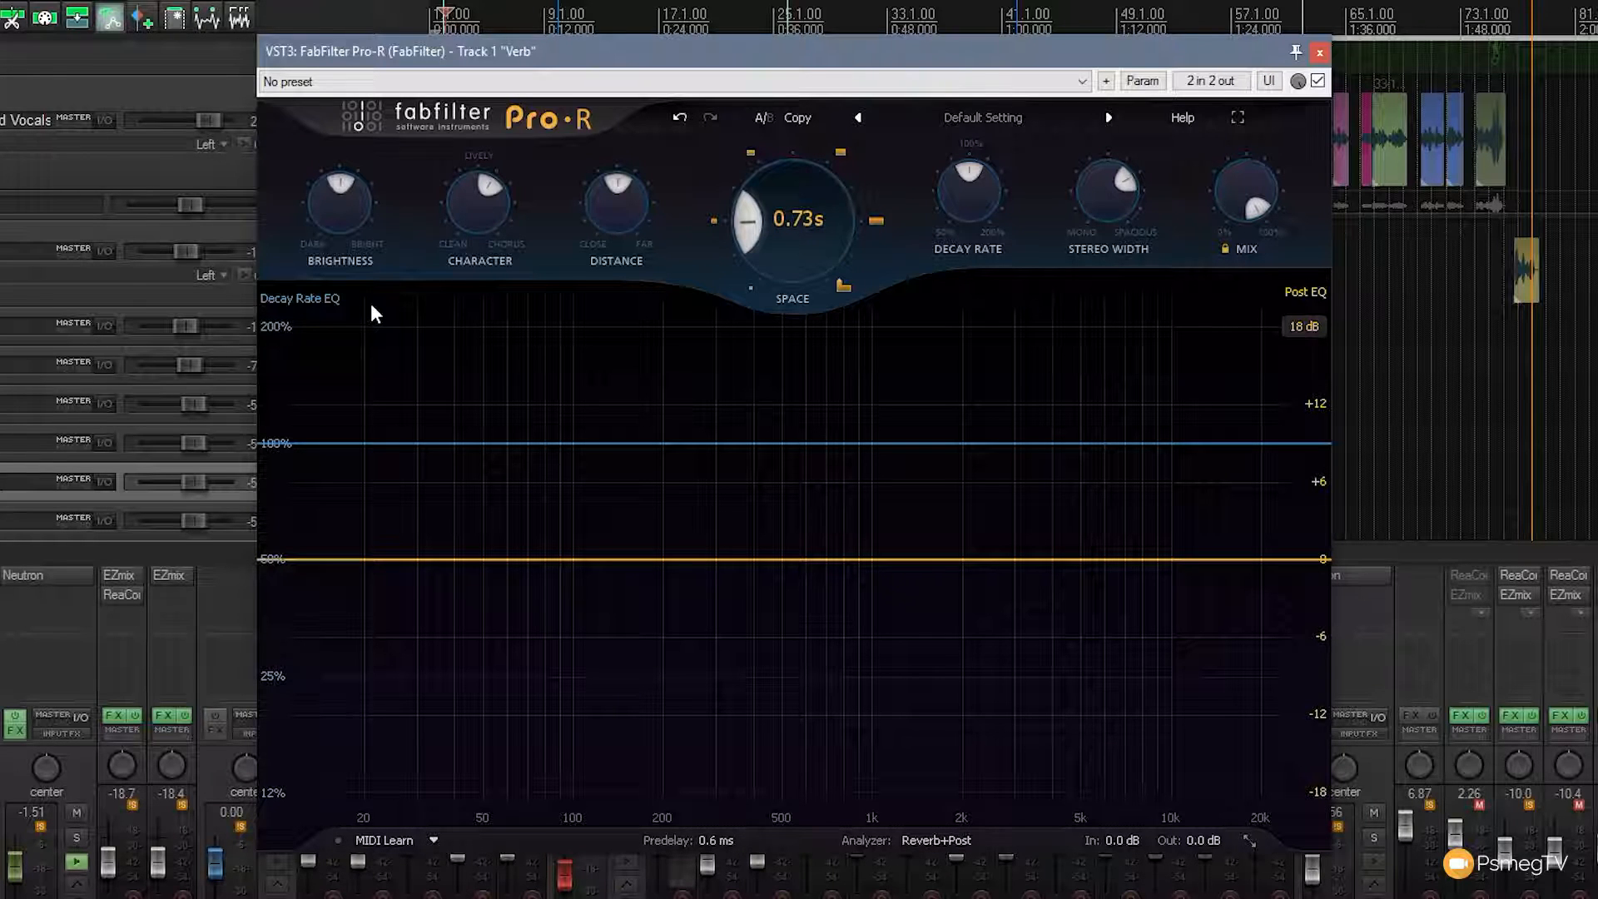
key("space")
left_click_drag(741, 261, 771, 322)
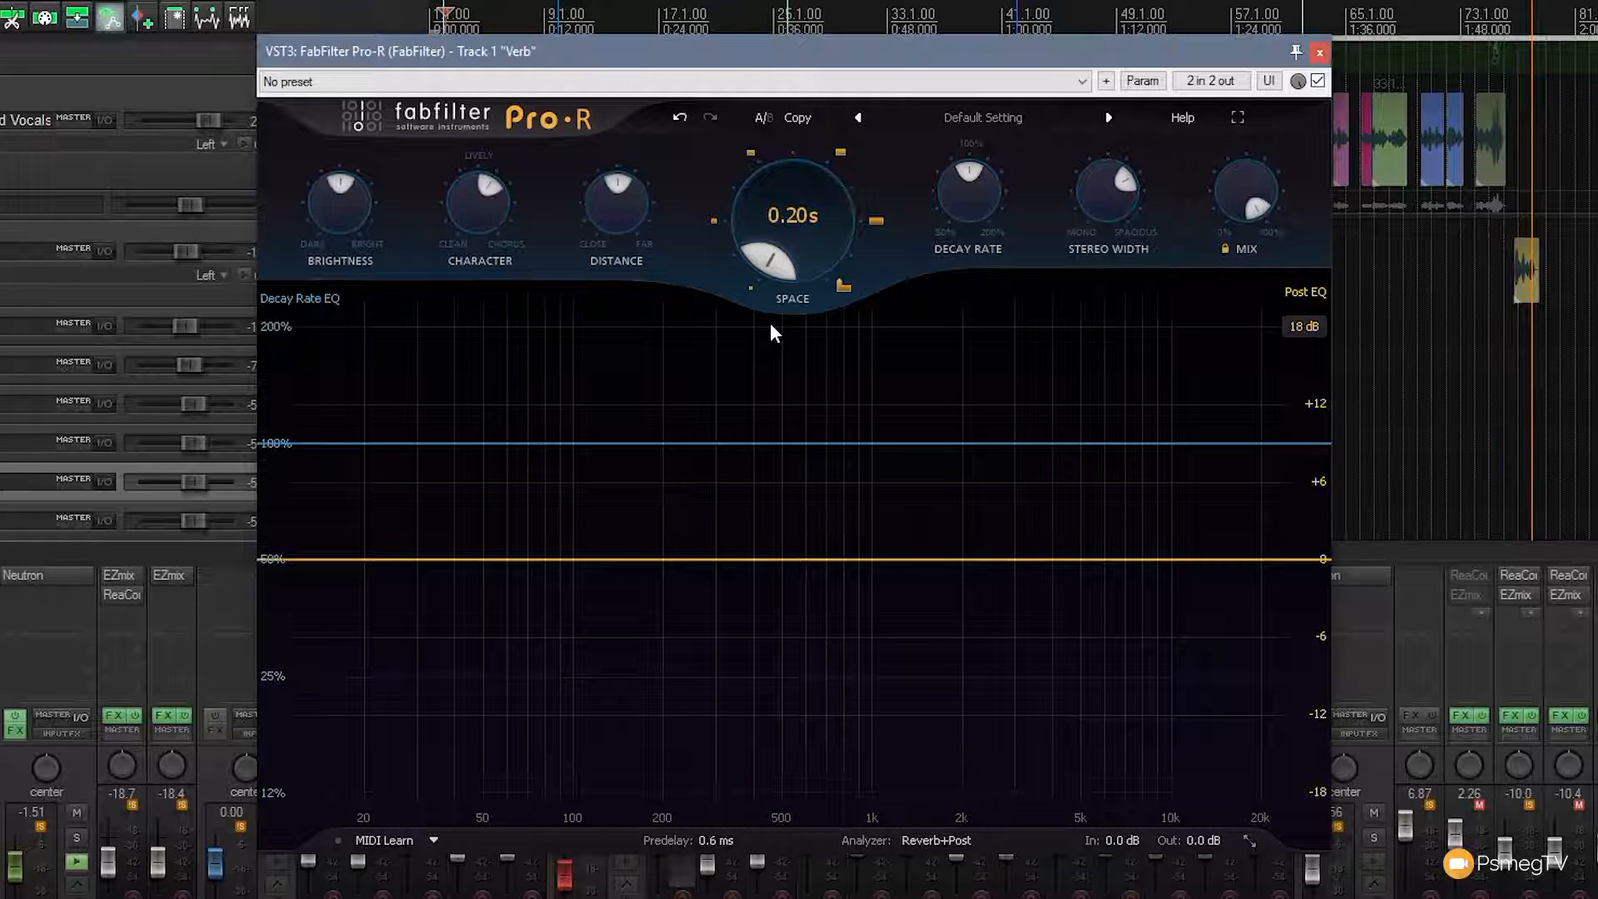
key("space")
Raise the reverb's Space to about 0.69 s and set the Decay Rate to 200%
mouse_move(782, 276)
left_mouse_down()
mouse_move(752, 223)
mouse_move(784, 171)
mouse_move(816, 195)
mouse_move(830, 258)
mouse_move(832, 227)
mouse_move(822, 202)
mouse_move(762, 191)
mouse_move(759, 250)
mouse_move(782, 290)
left_mouse_up()
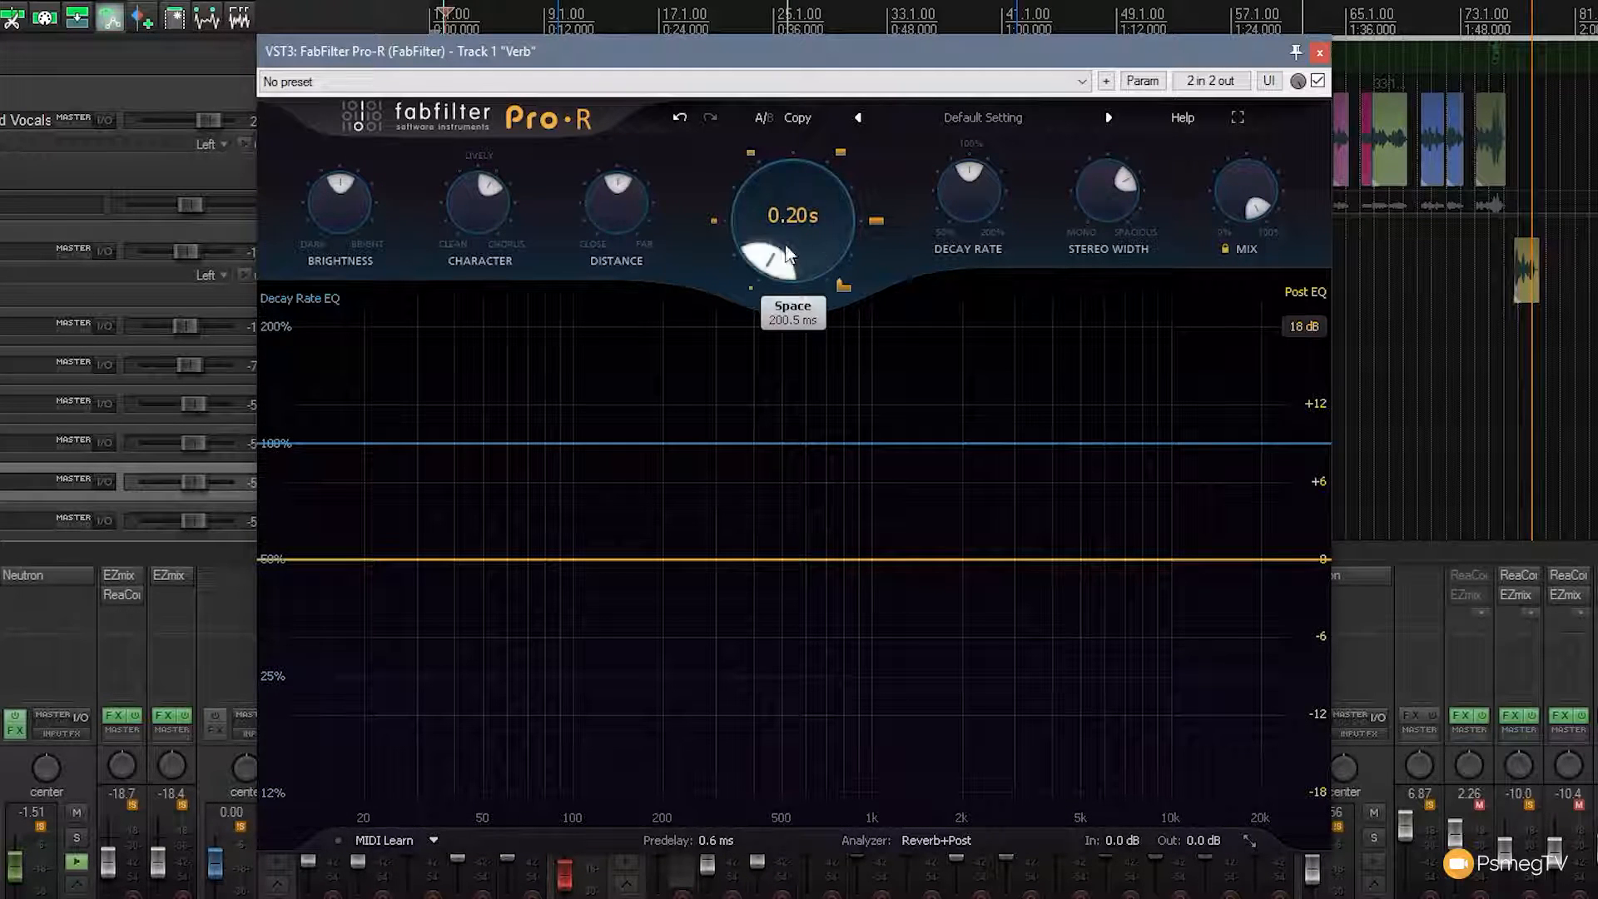
mouse_move(793, 214)
mouse_move(787, 286)
left_mouse_down()
mouse_move(741, 218)
mouse_move(759, 273)
left_mouse_up()
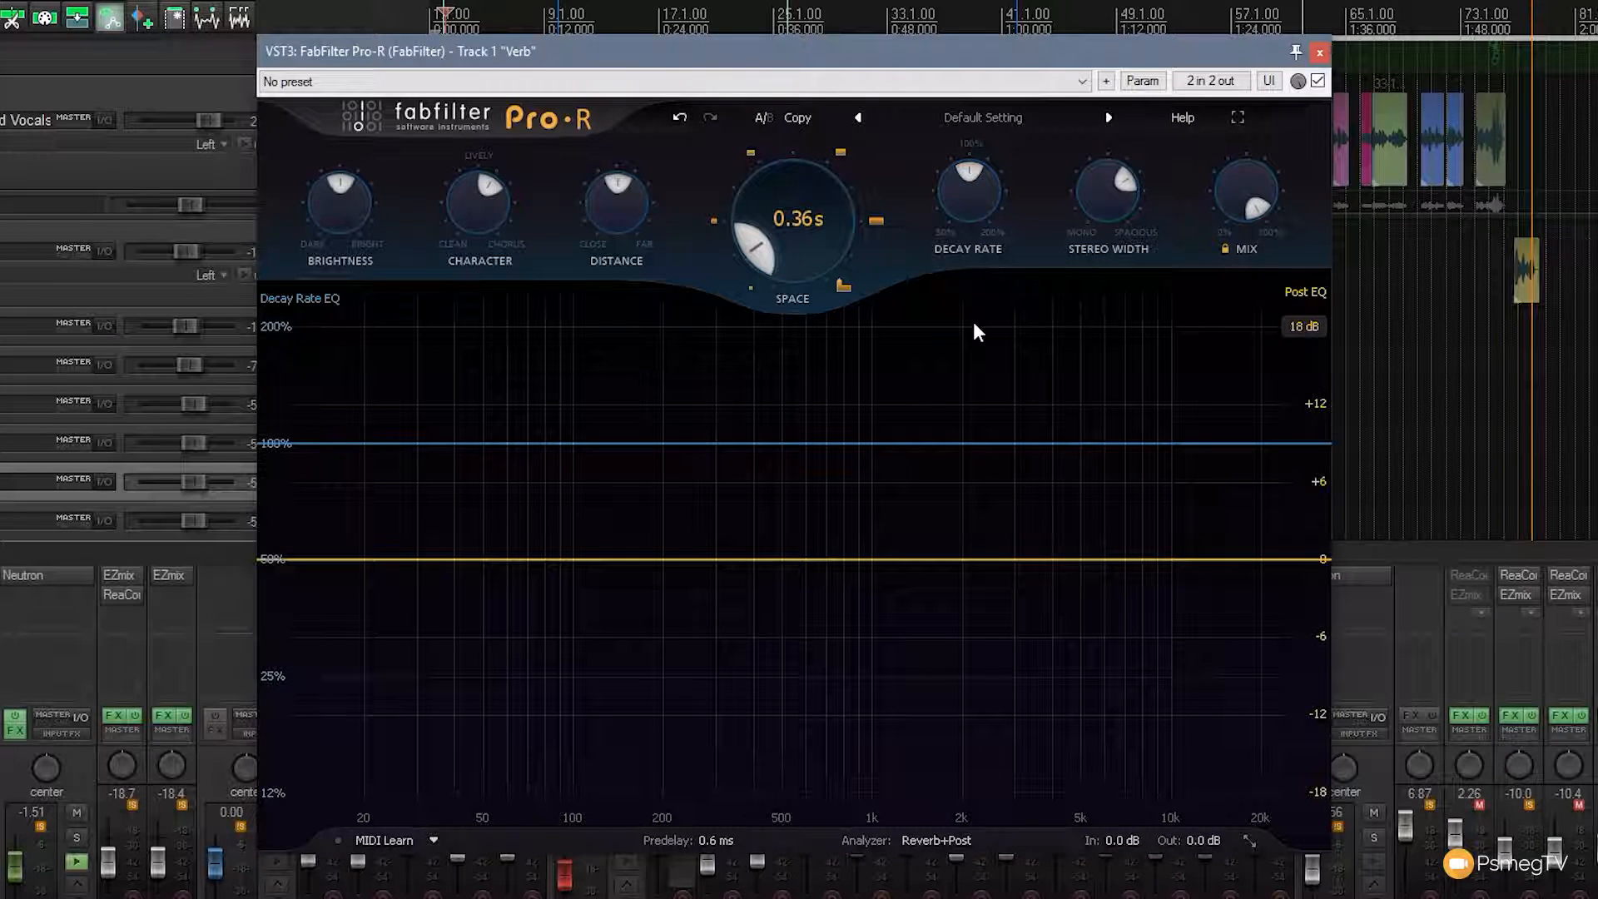
left_click_drag(968, 180, 976, 236)
mouse_move(768, 261)
left_mouse_down()
mouse_move(759, 179)
mouse_move(757, 242)
left_mouse_up()
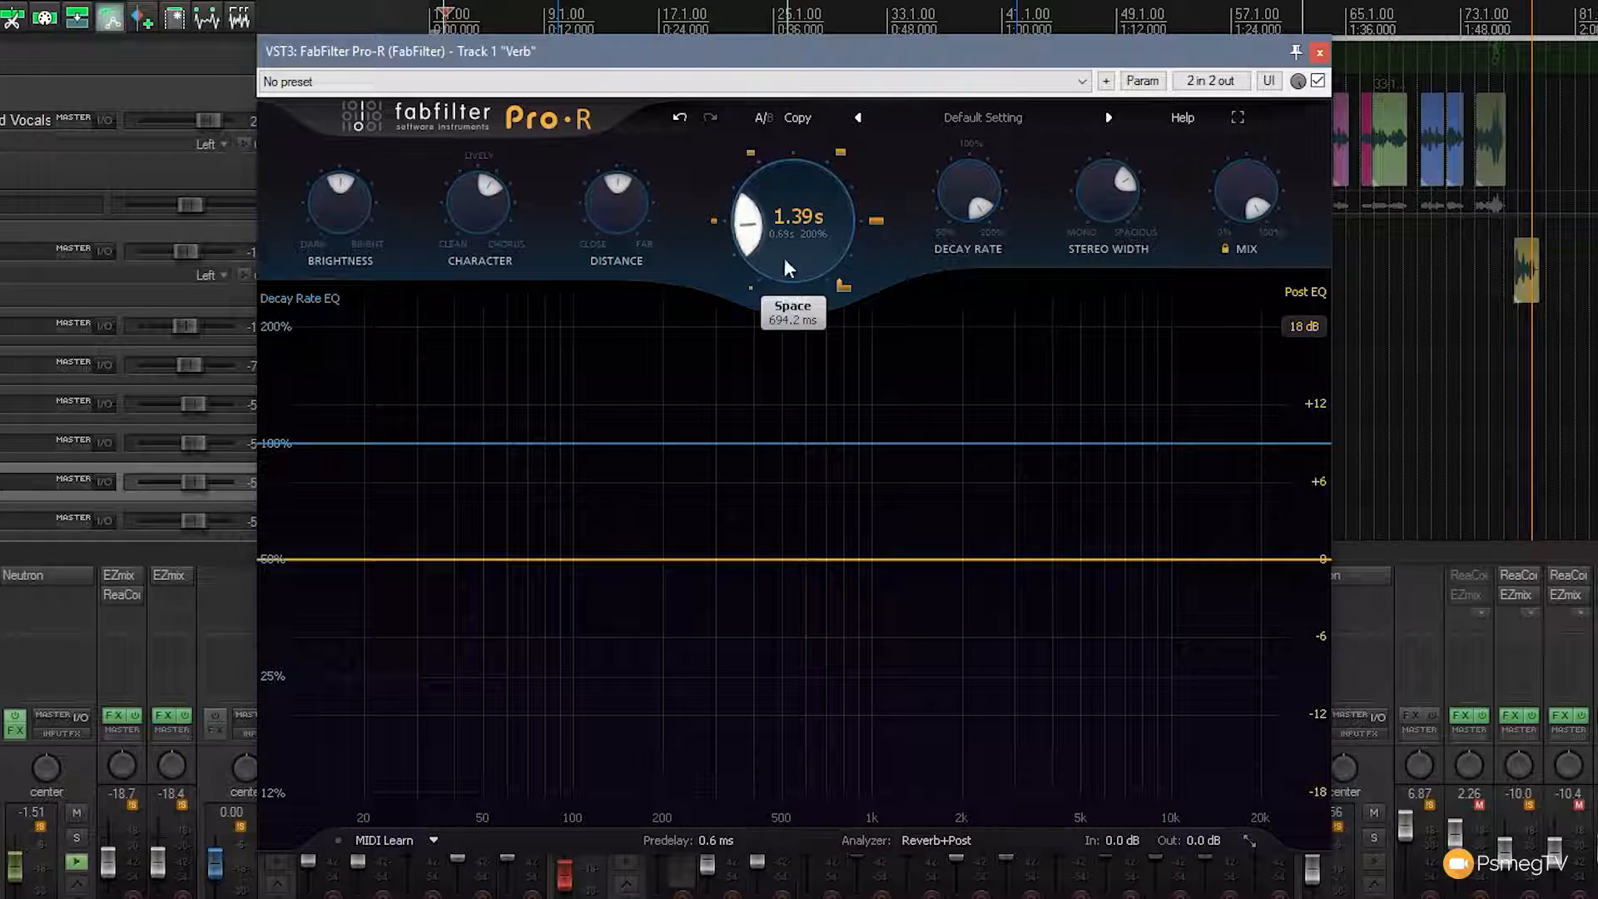
Reset the Decay Rate to its 100% default and raise the Space to about 1.84 s
mouse_move(979, 208)
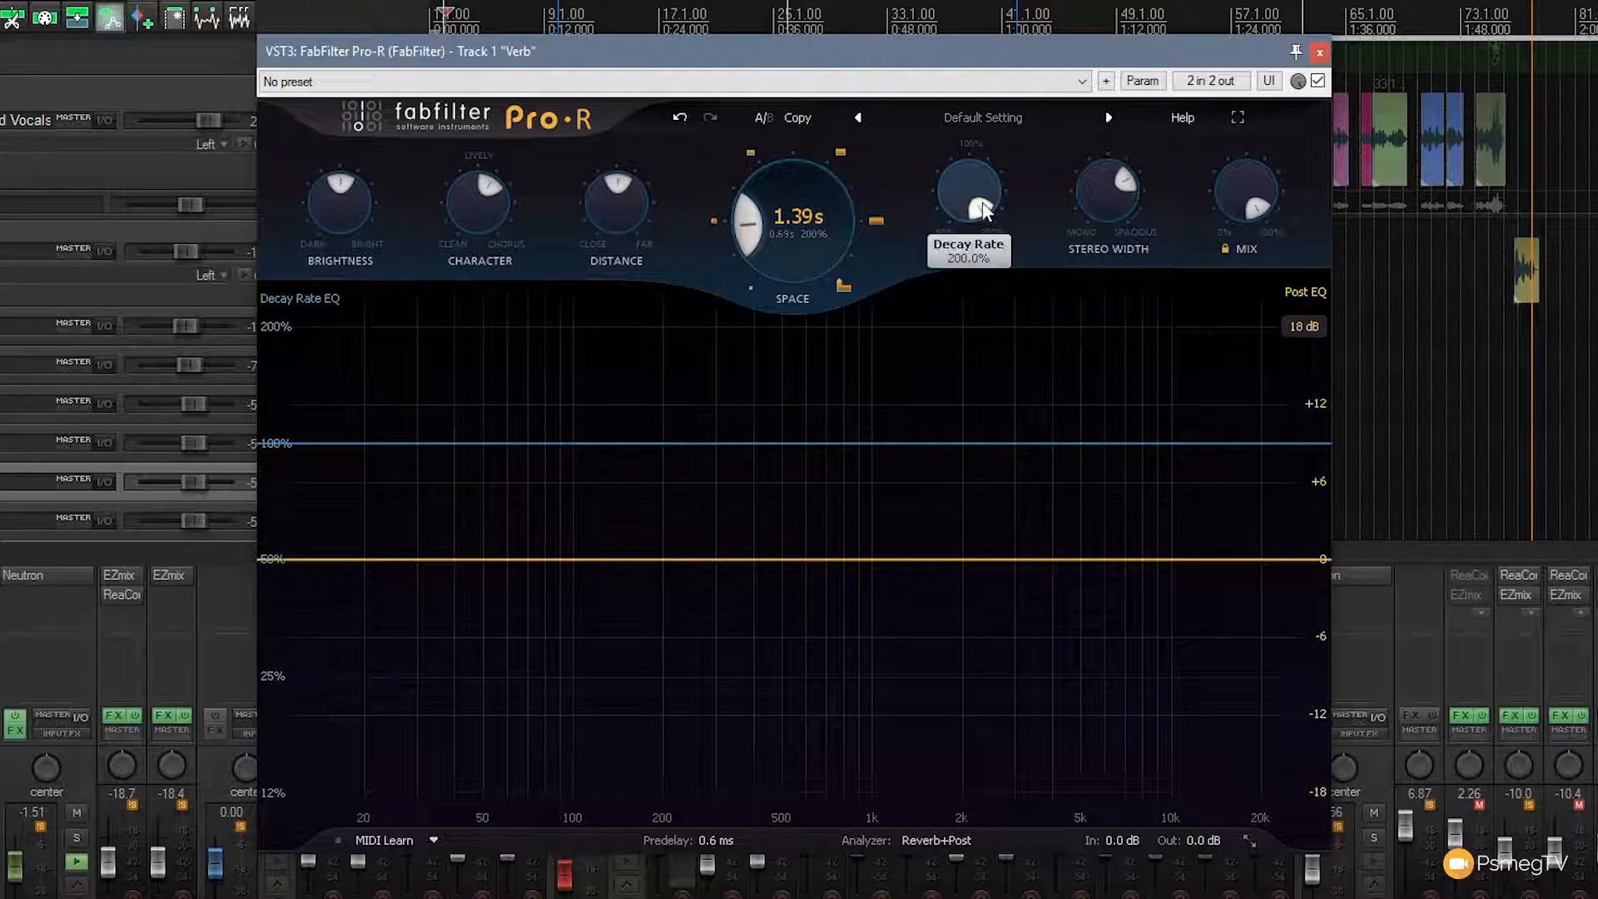
mouse_move(978, 208)
left_mouse_down()
mouse_move(988, 169)
mouse_move(978, 204)
left_mouse_up()
double_click(974, 204)
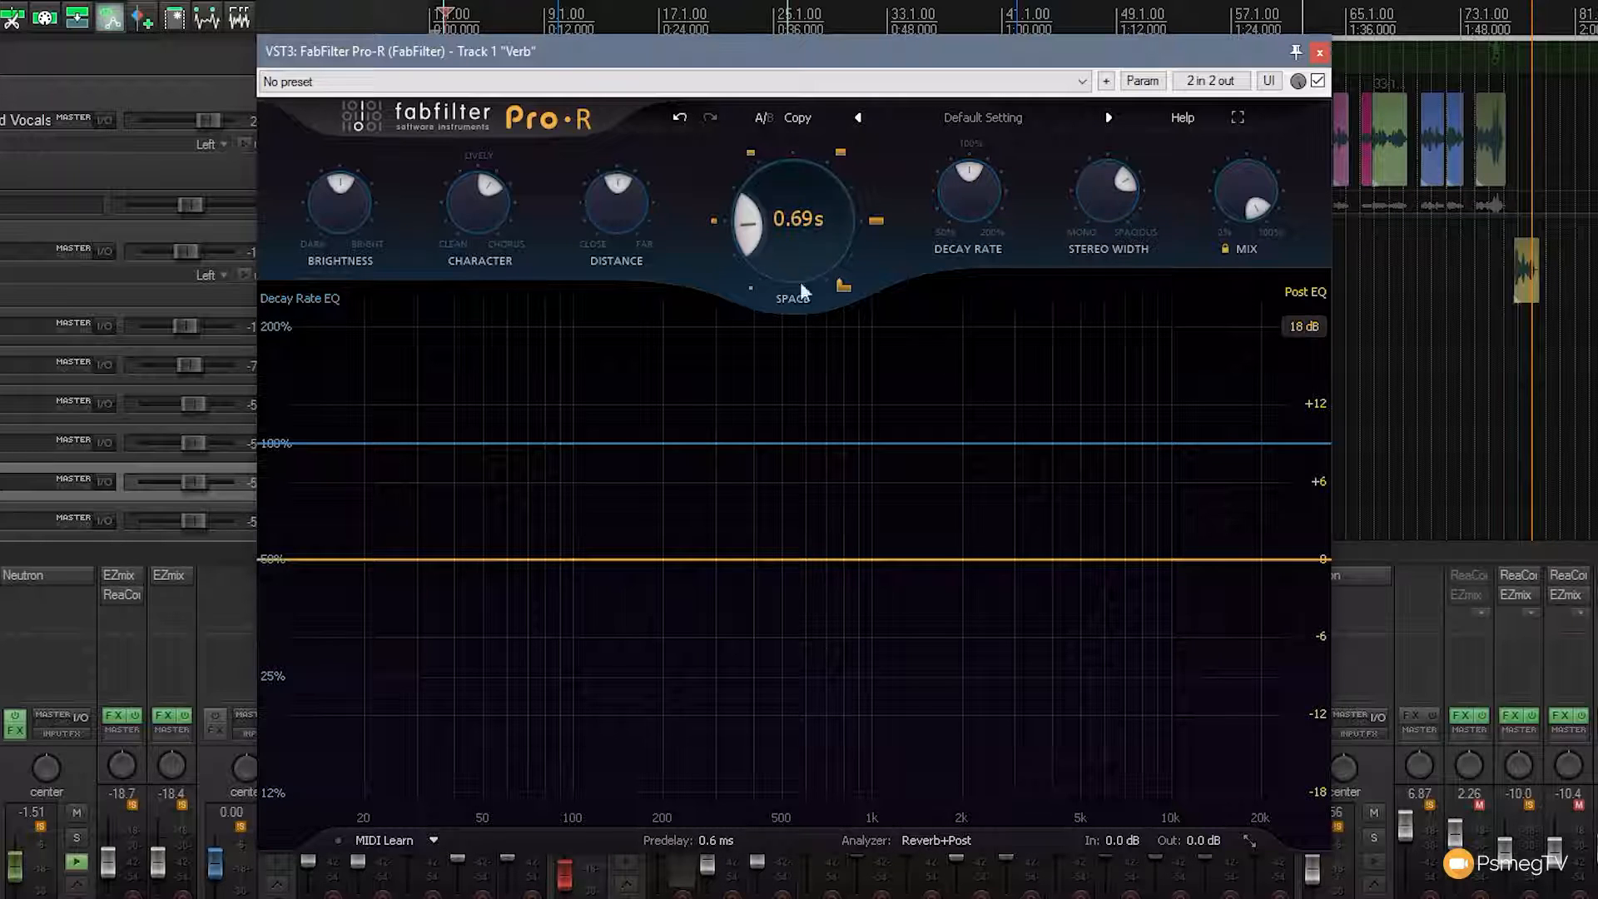
left_click_drag(752, 241, 770, 183)
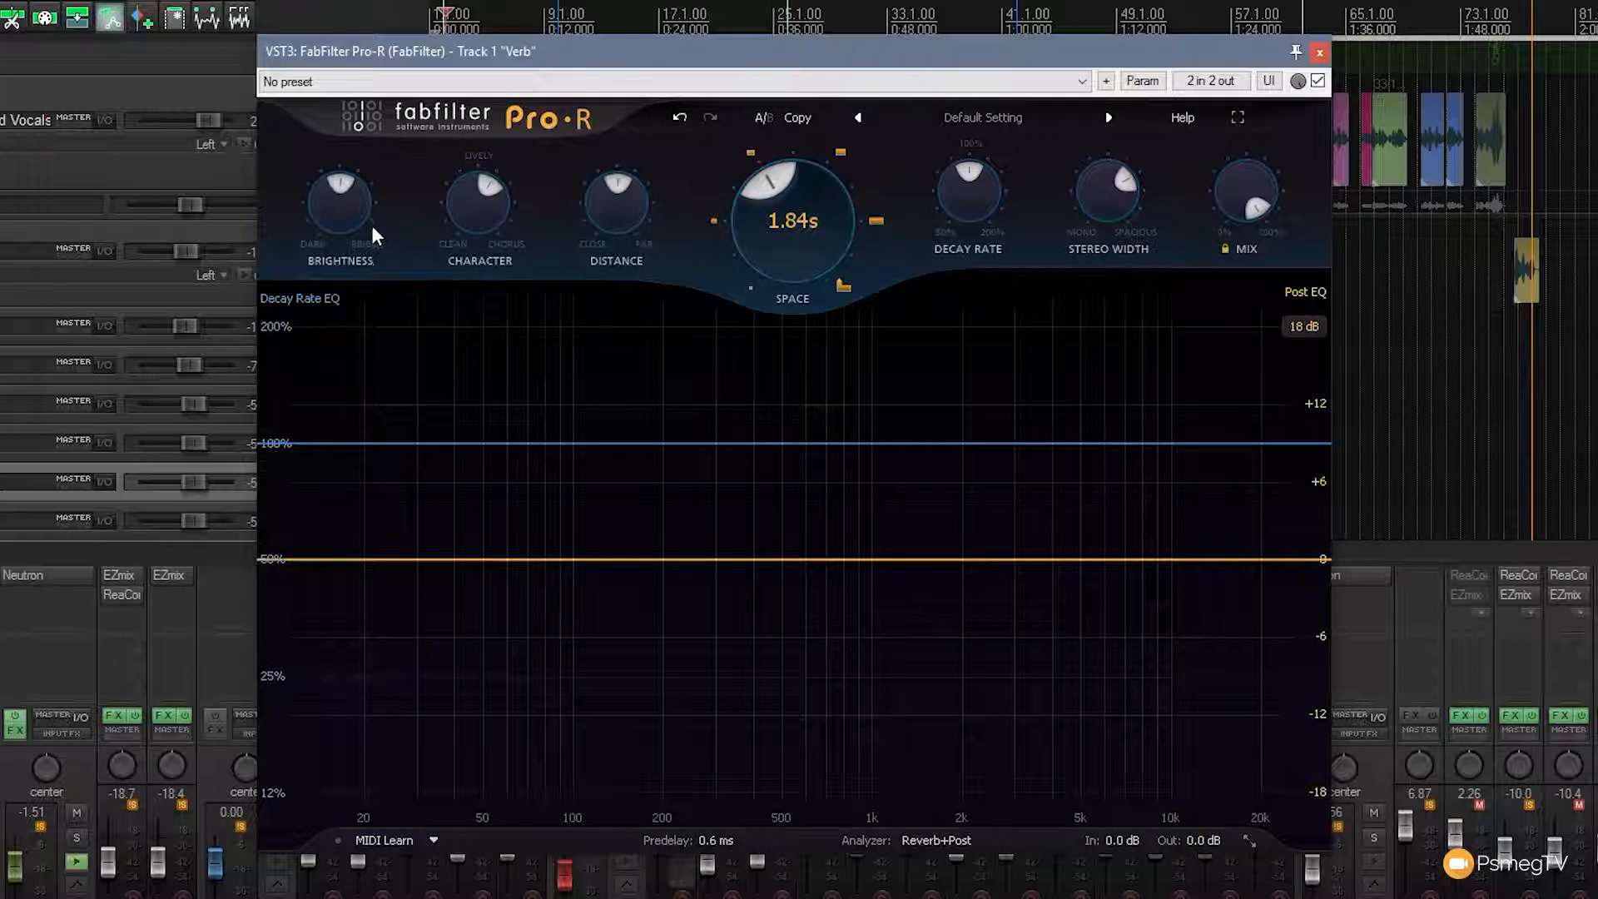
Try different Brightness settings during playback and return the reverb to a neutral brightness
mouse_move(341, 185)
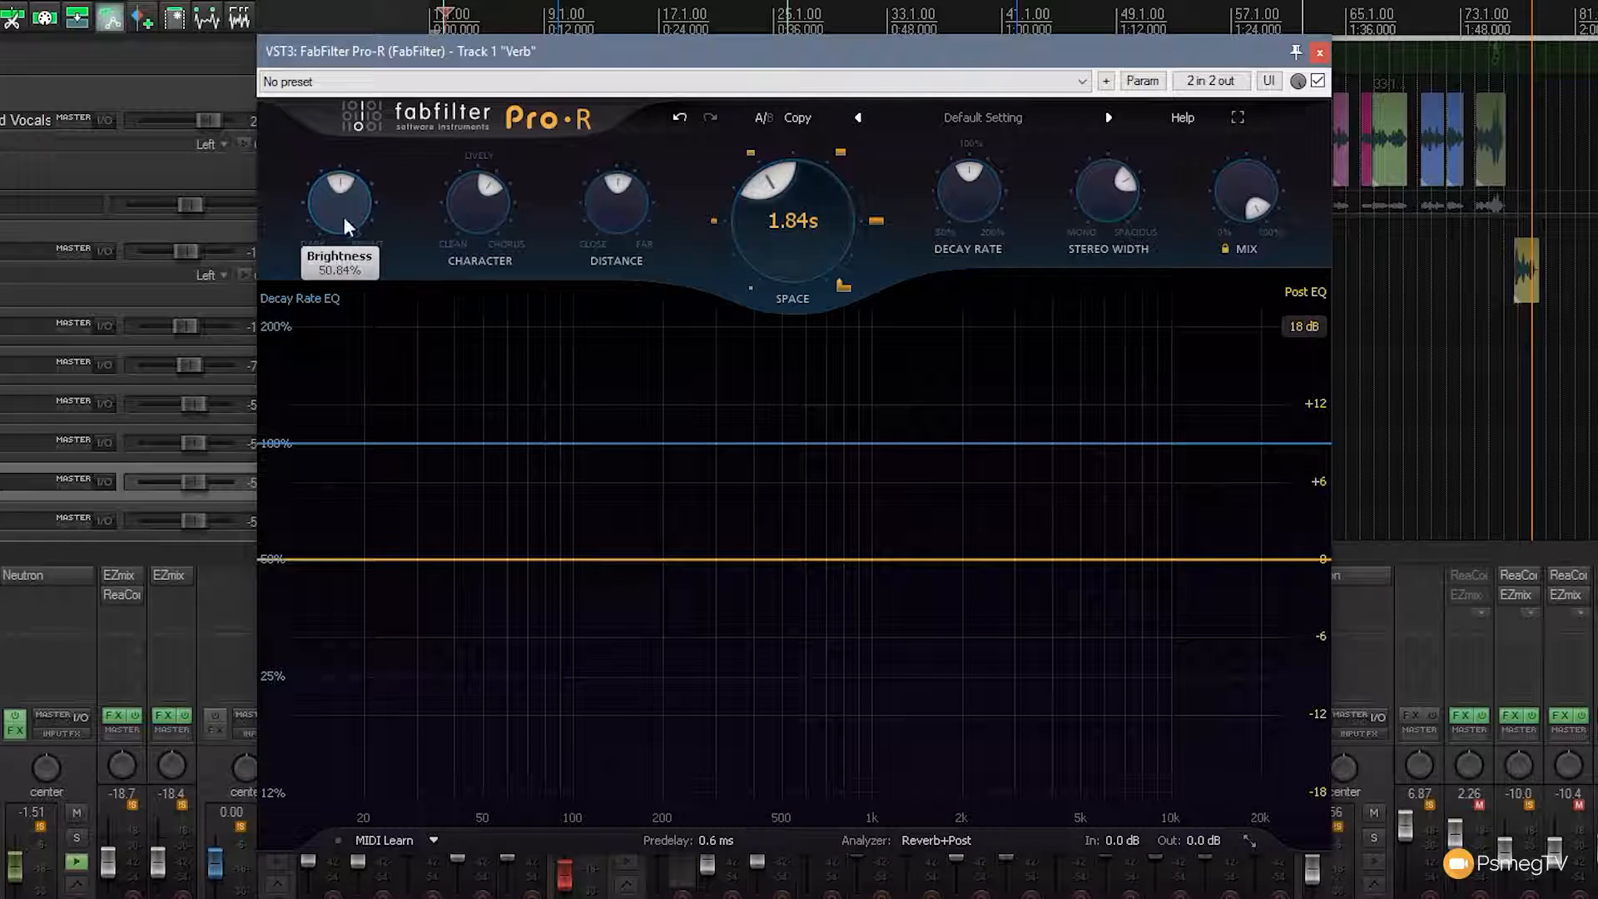
mouse_move(349, 239)
mouse_move(331, 214)
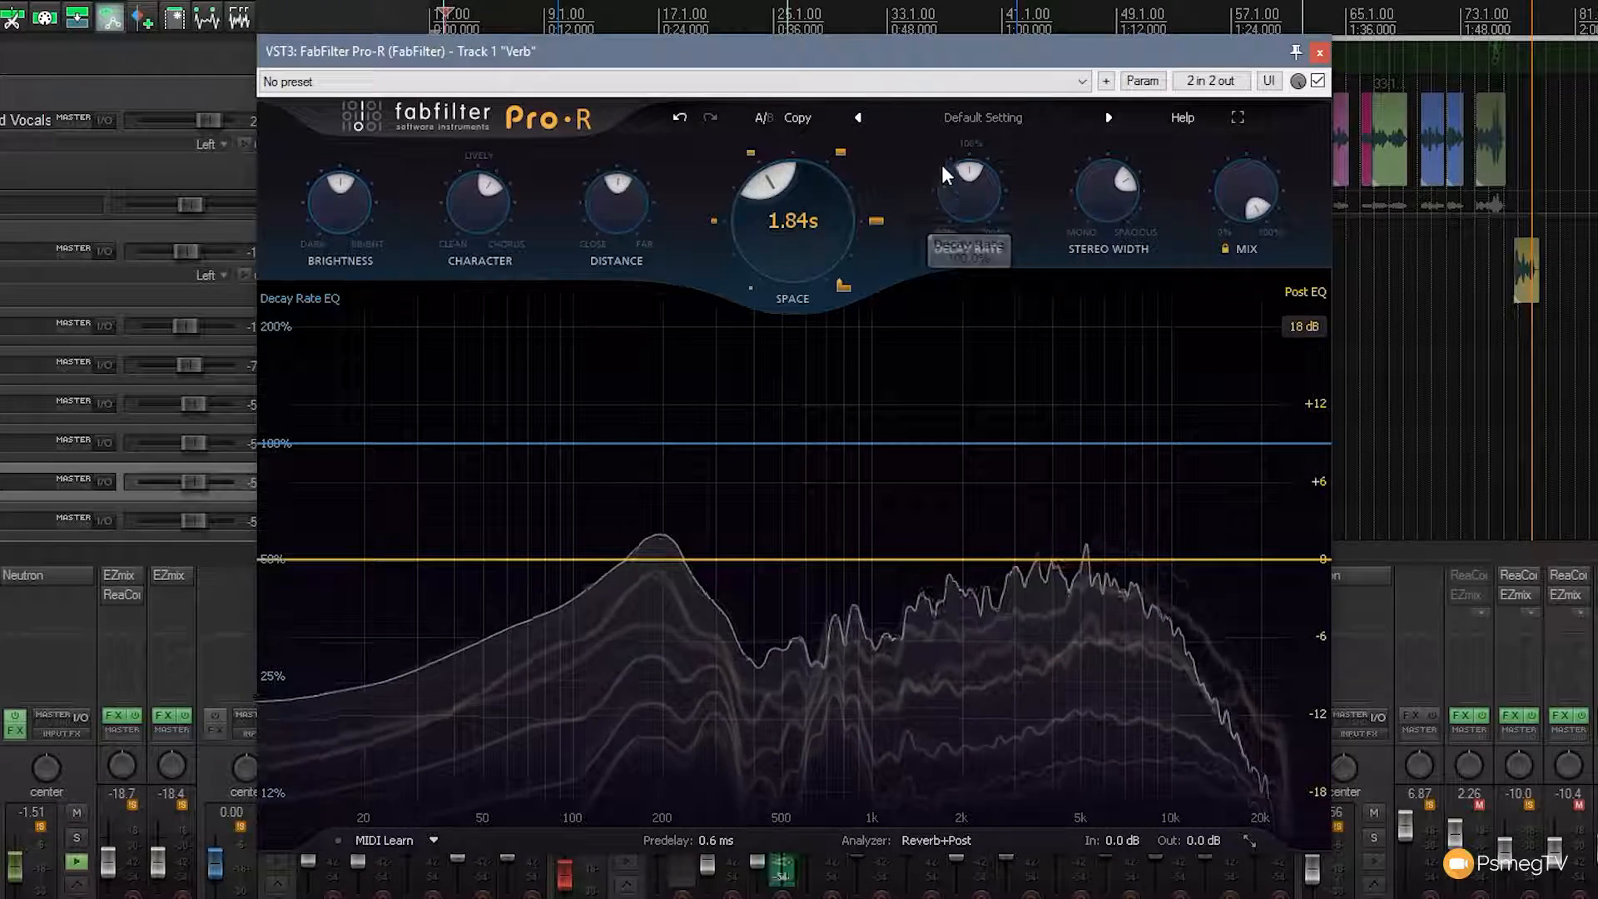
left_click_drag(346, 213, 375, 286)
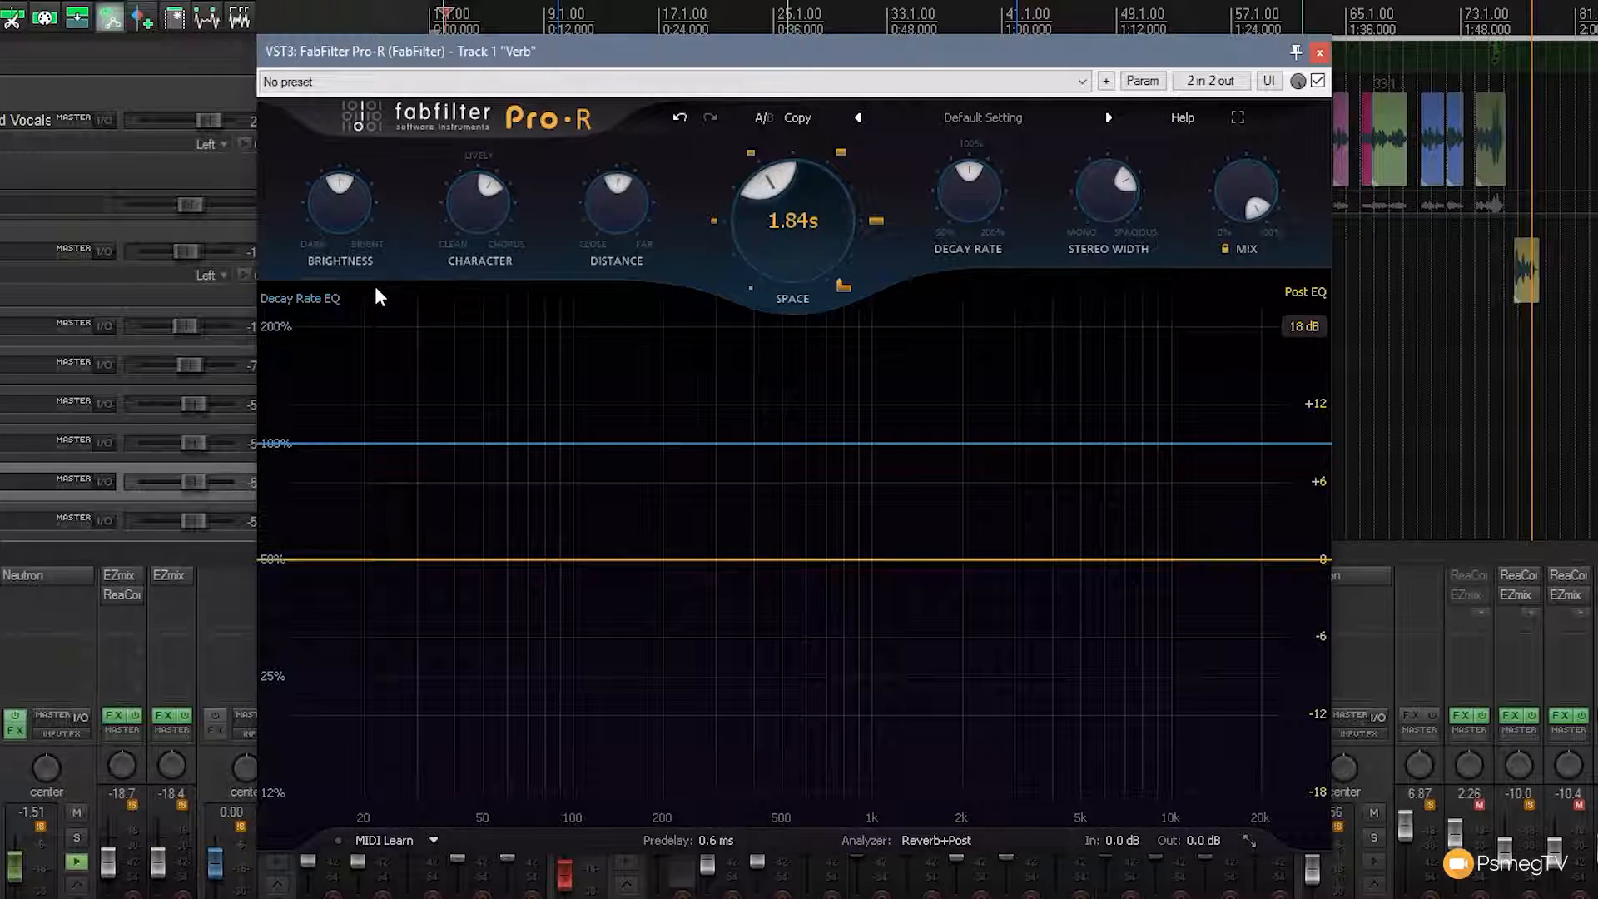
Lower the reverb's Character to the Clean end and play the track to audition it
mouse_move(478, 183)
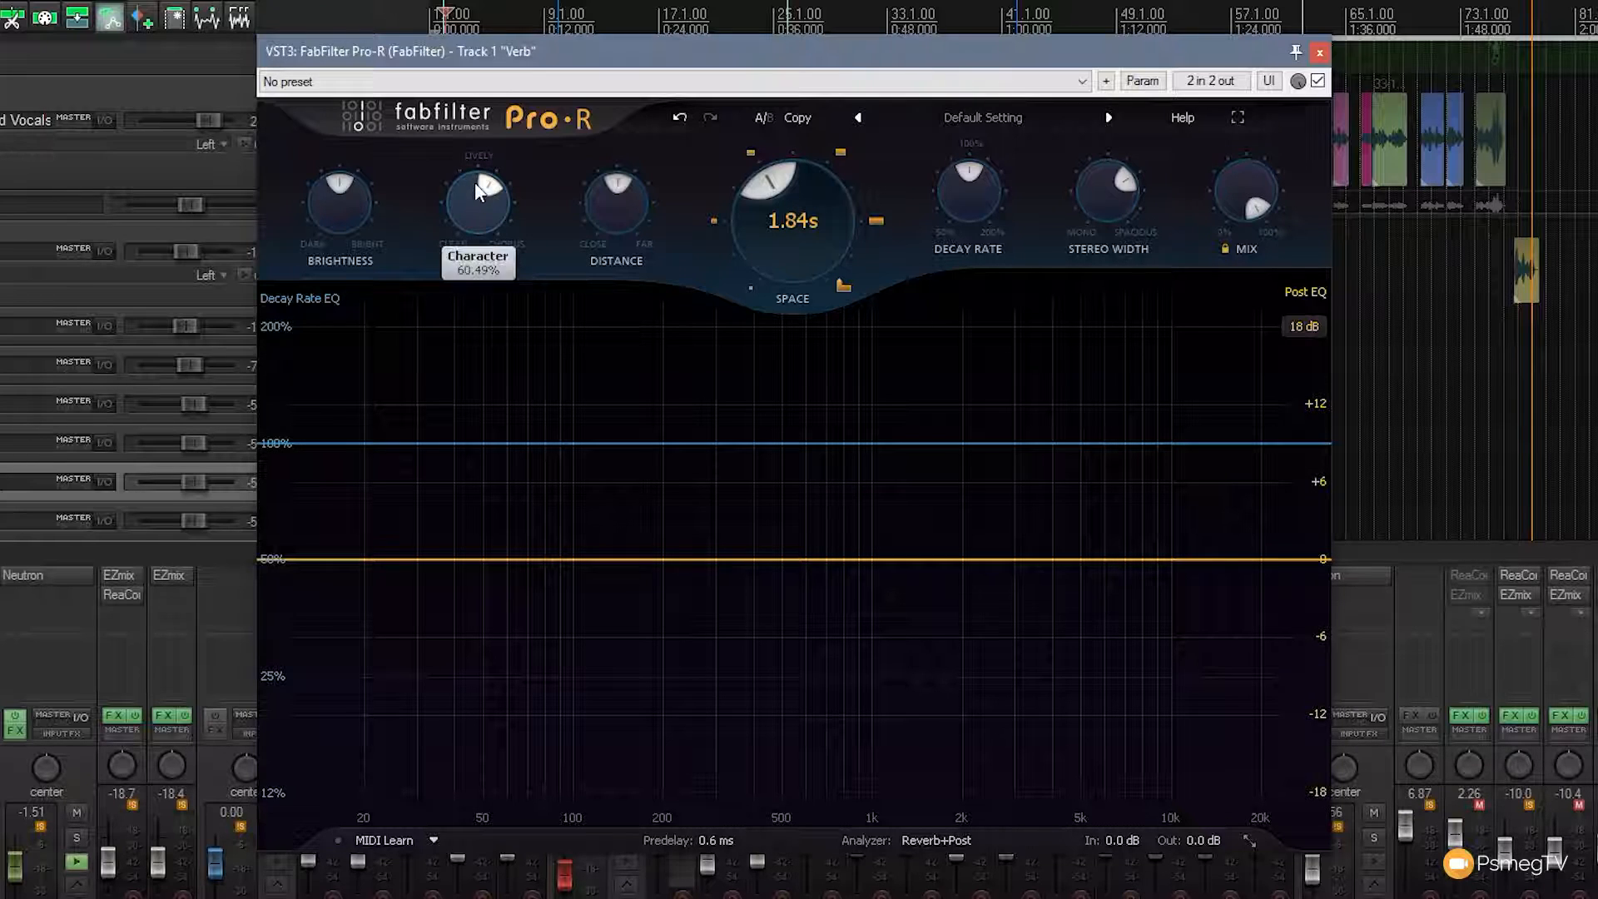
left_click_drag(463, 194, 456, 357)
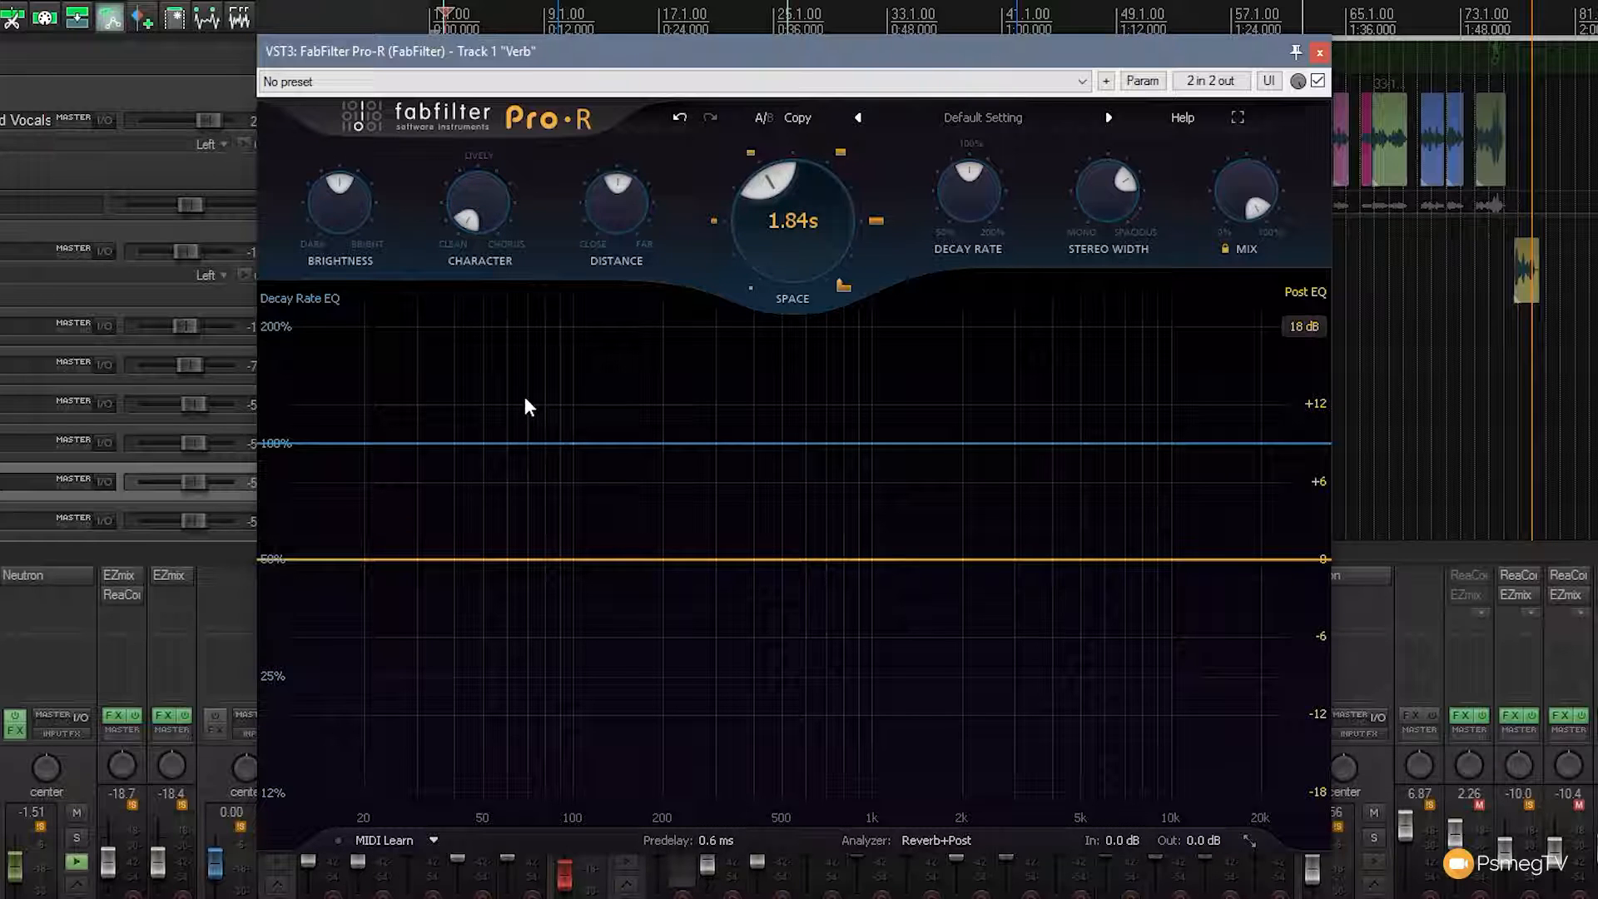
key("space")
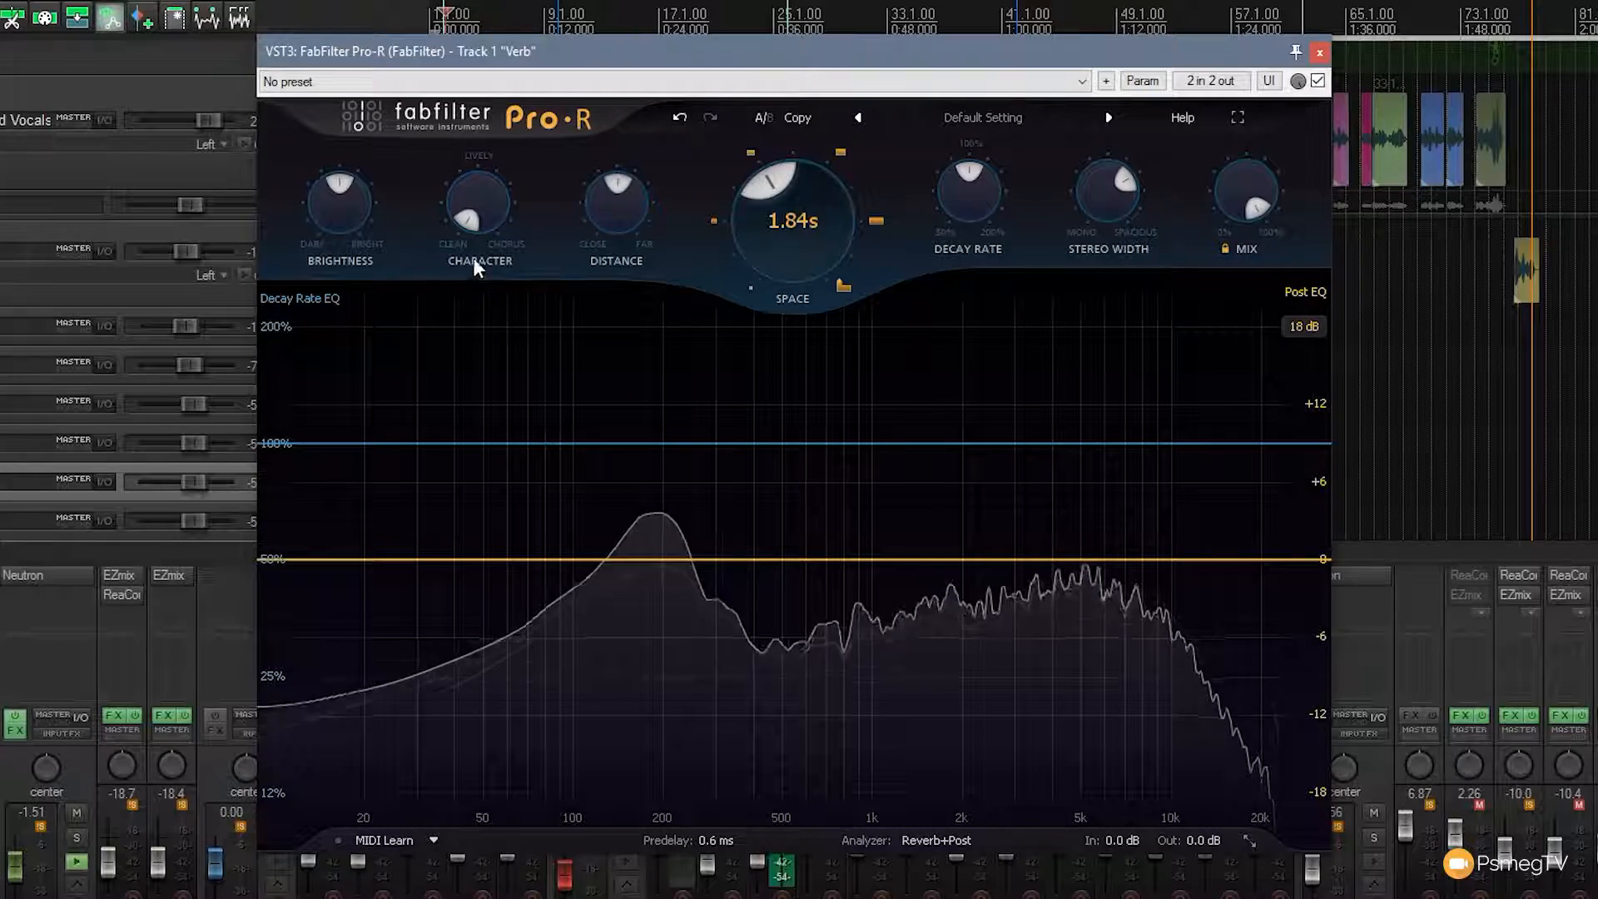
mouse_move(470, 228)
left_mouse_down()
mouse_move(471, 191)
mouse_move(490, 194)
mouse_move(493, 219)
mouse_move(480, 189)
mouse_move(457, 212)
mouse_move(466, 232)
left_mouse_up()
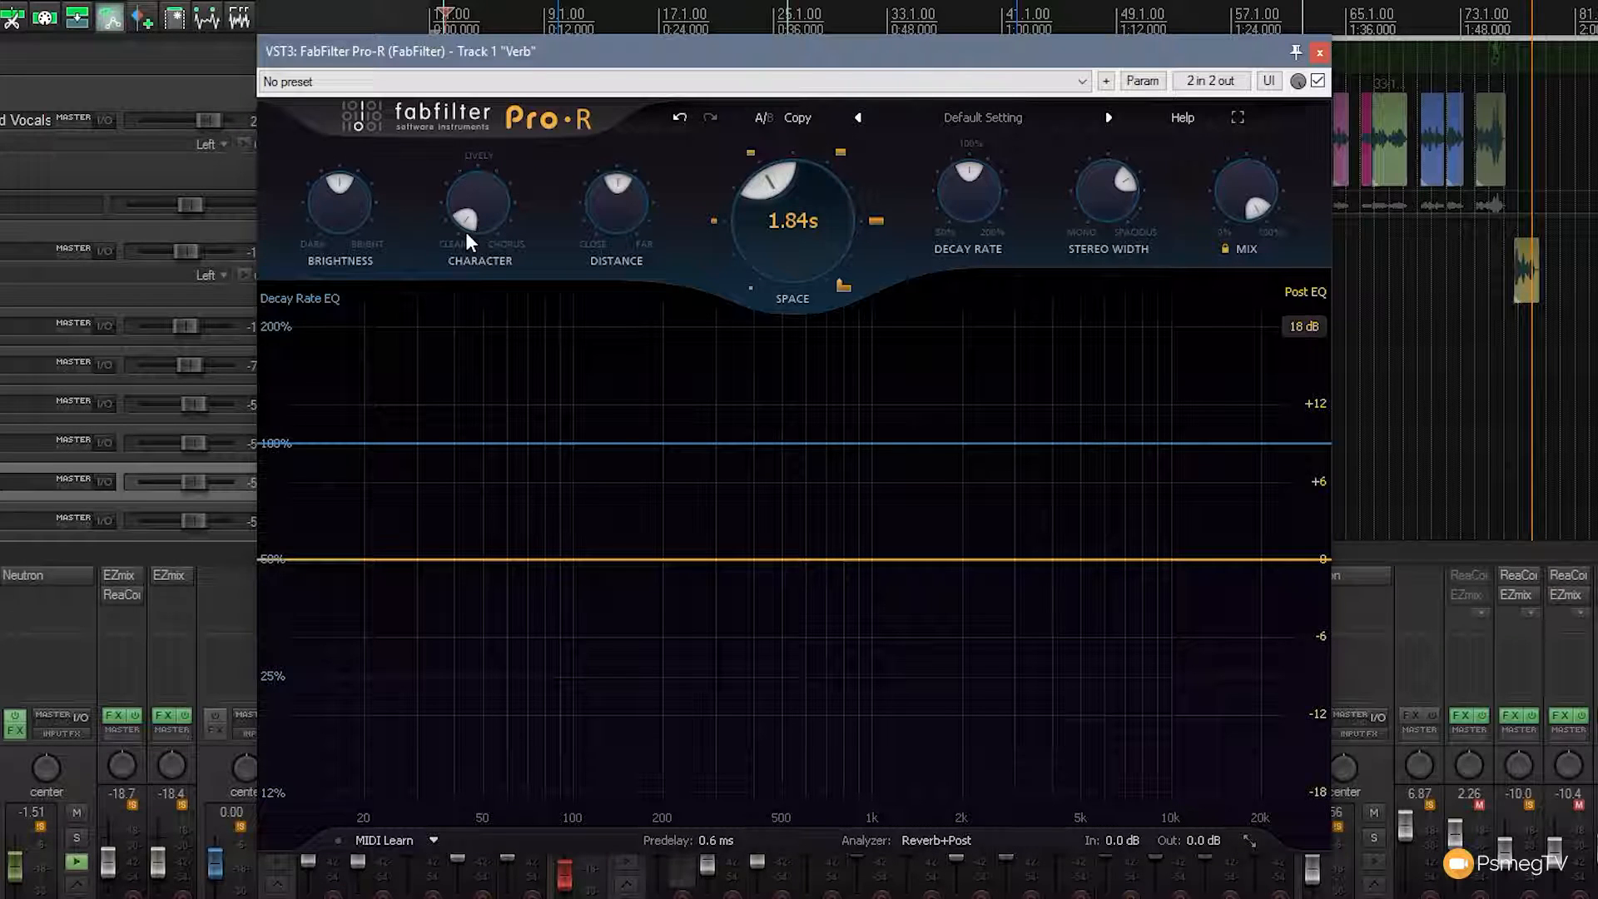
left_click(466, 232)
Vary the reverb's Distance during playback and leave it towards the Close side
left_click_drag(607, 215, 614, 293)
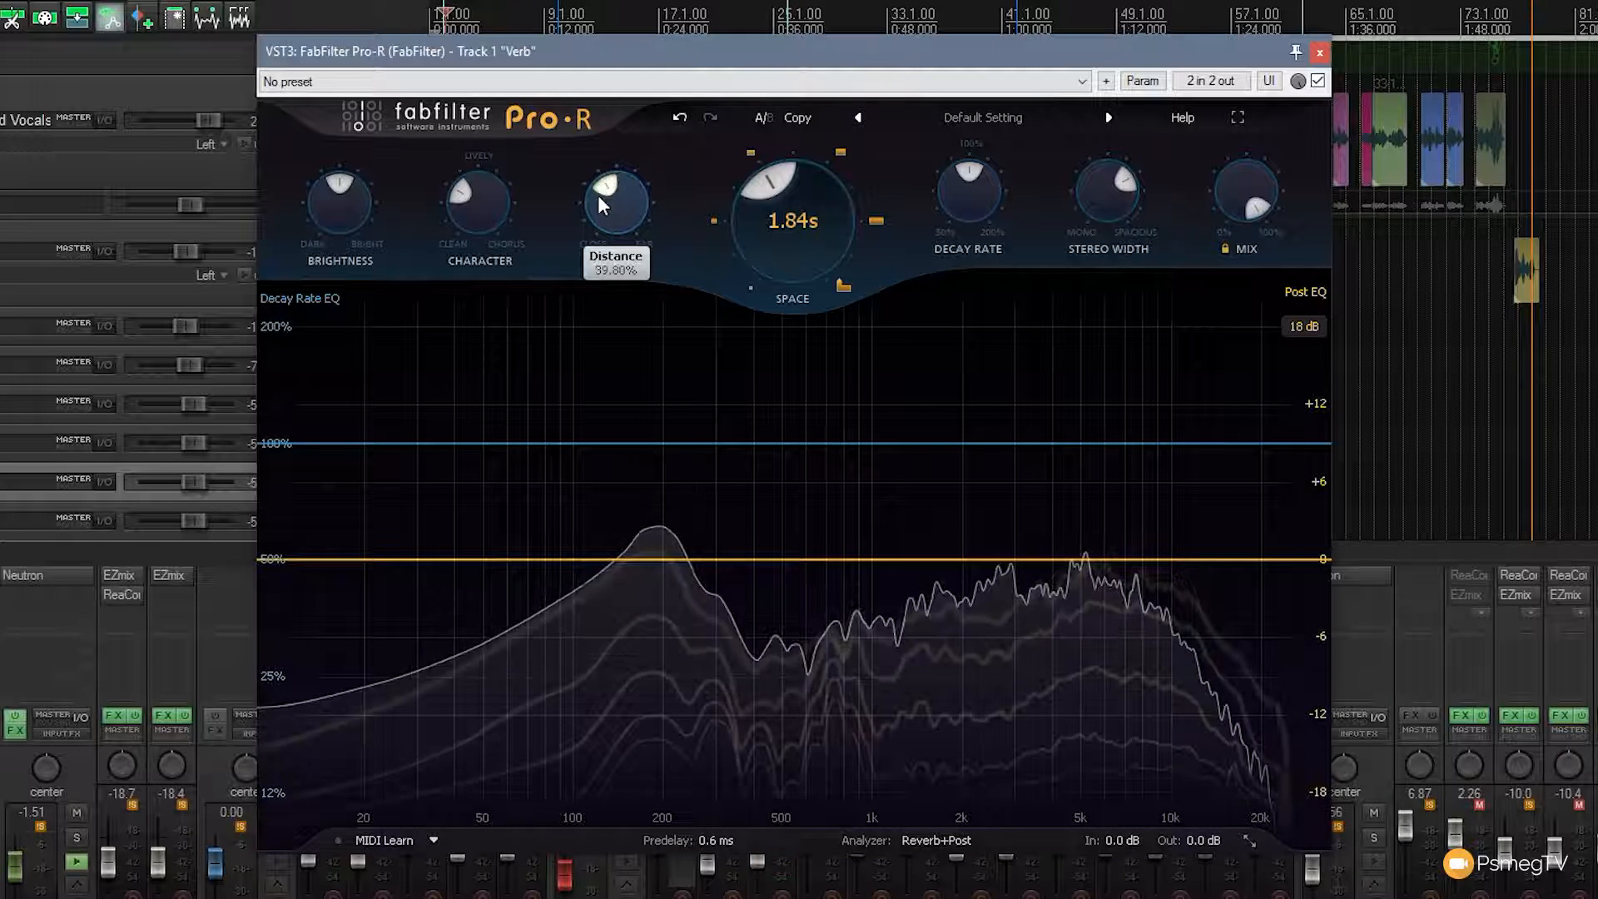
left_click_drag(614, 291, 589, 212)
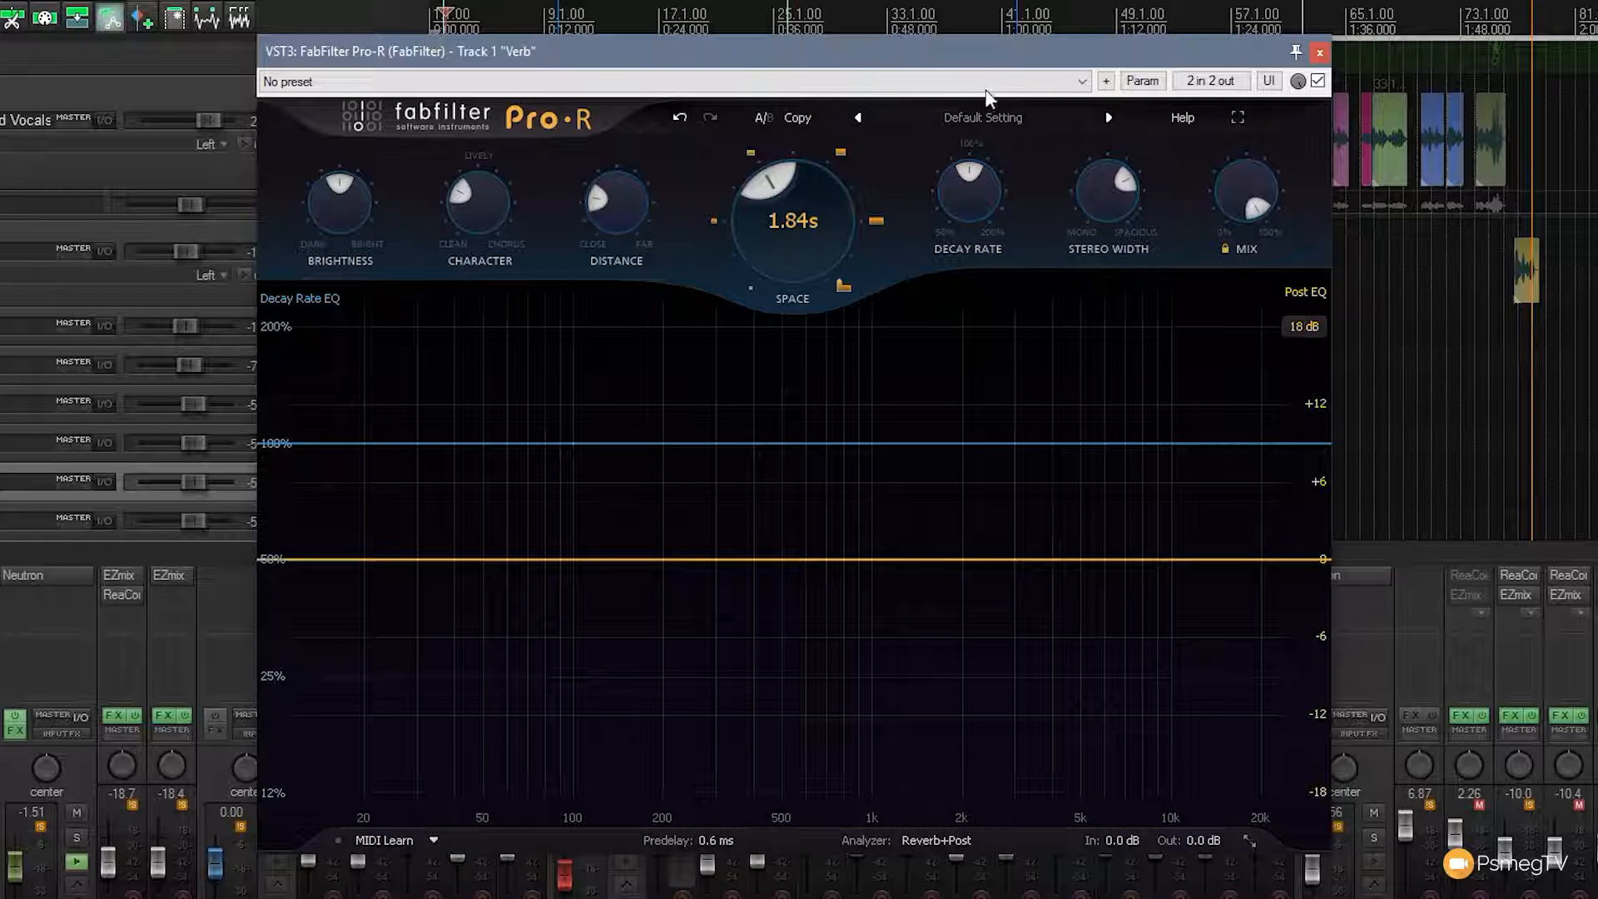
Audition the Stereo Width at 0% and at 120% during playback, and reduce it to a medium setting
key("space")
left_click_drag(1127, 202, 1073, 192)
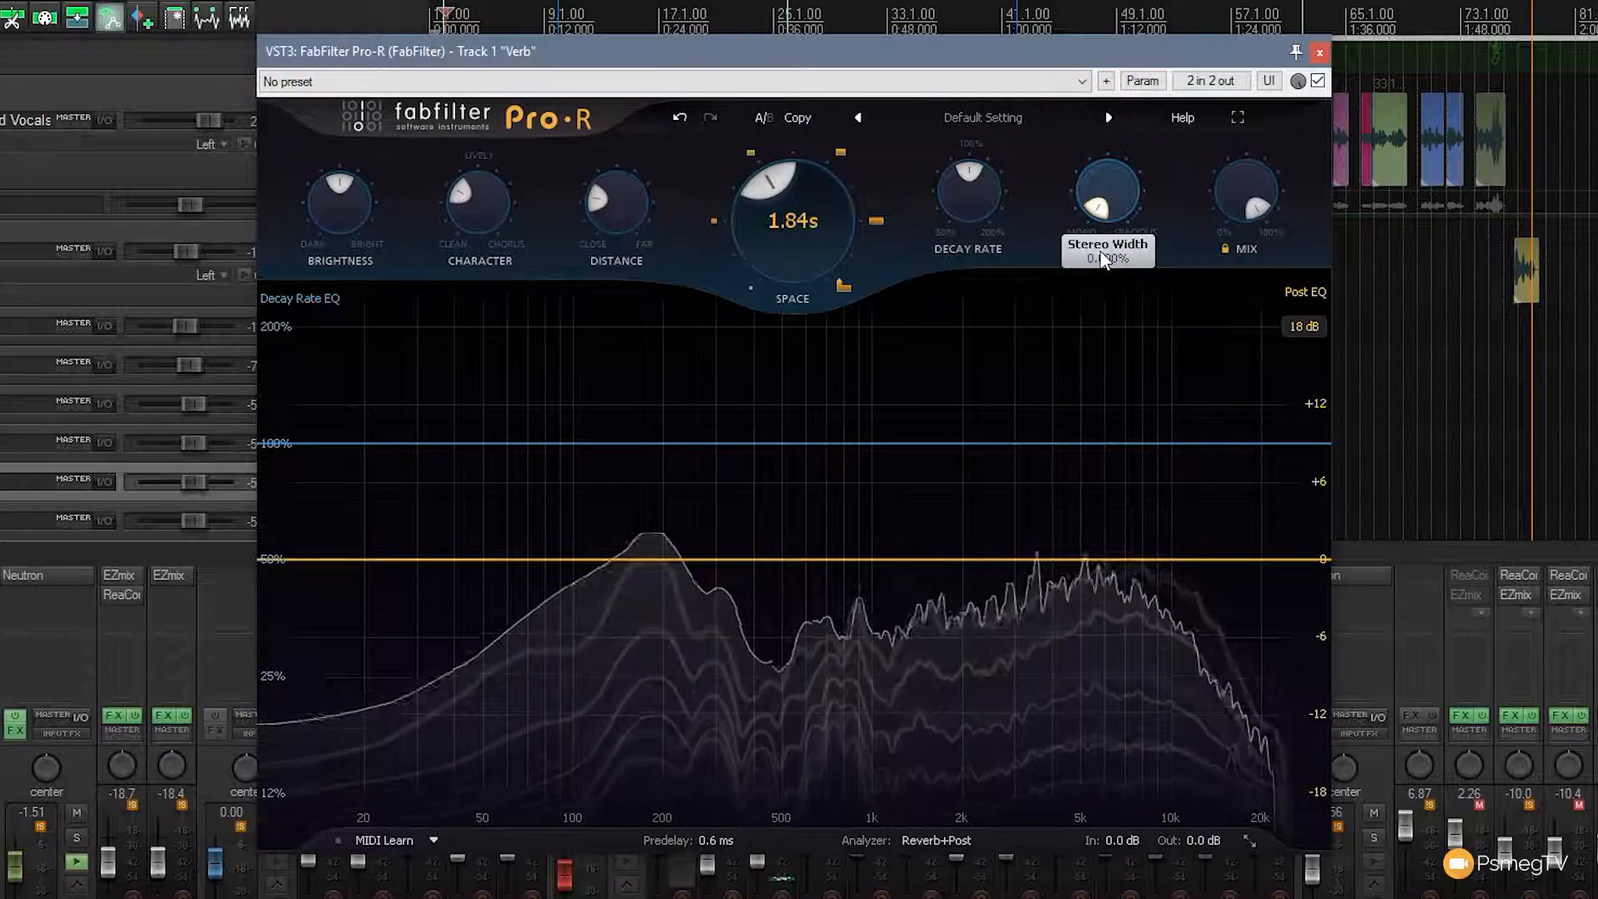
left_click_drag(1088, 216, 1133, 237)
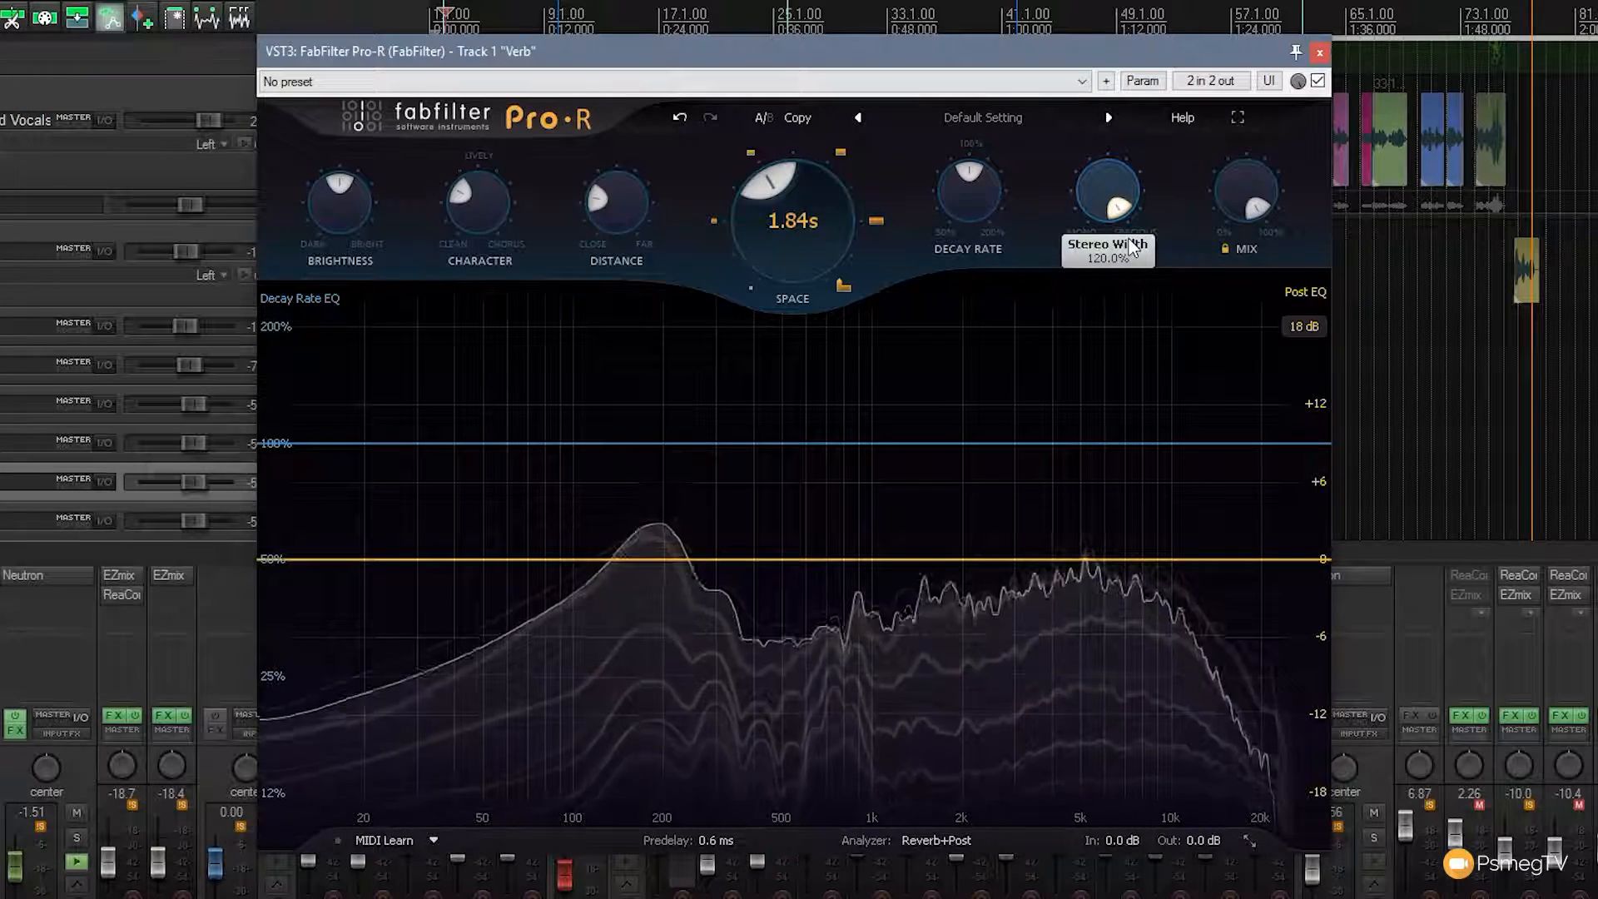
mouse_move(1130, 211)
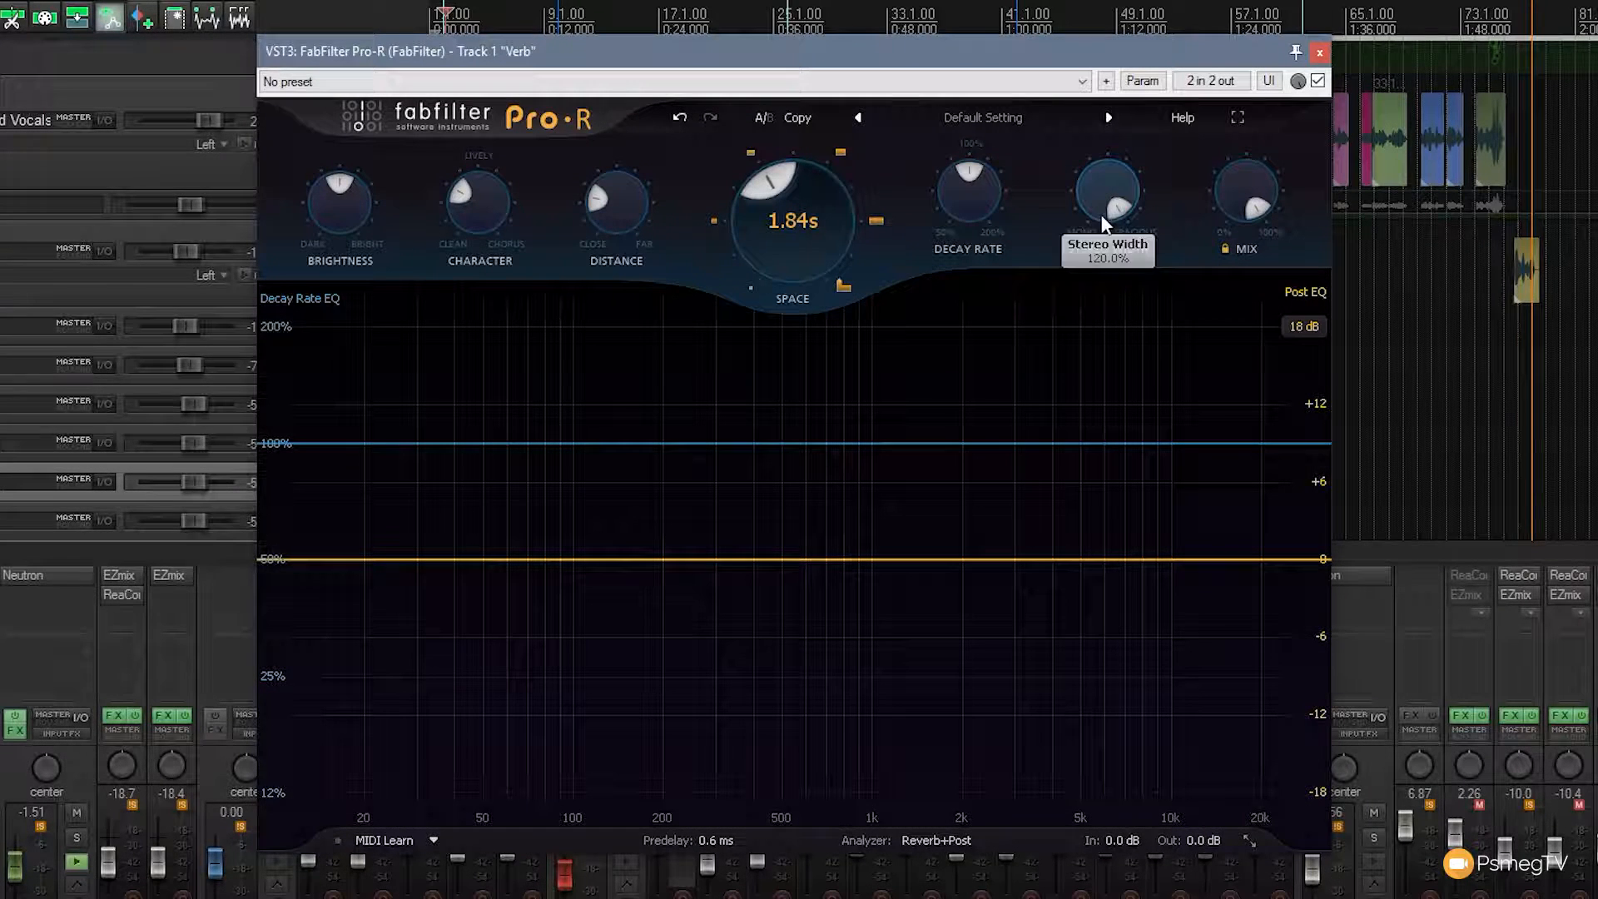
left_click_drag(1118, 206, 1098, 168)
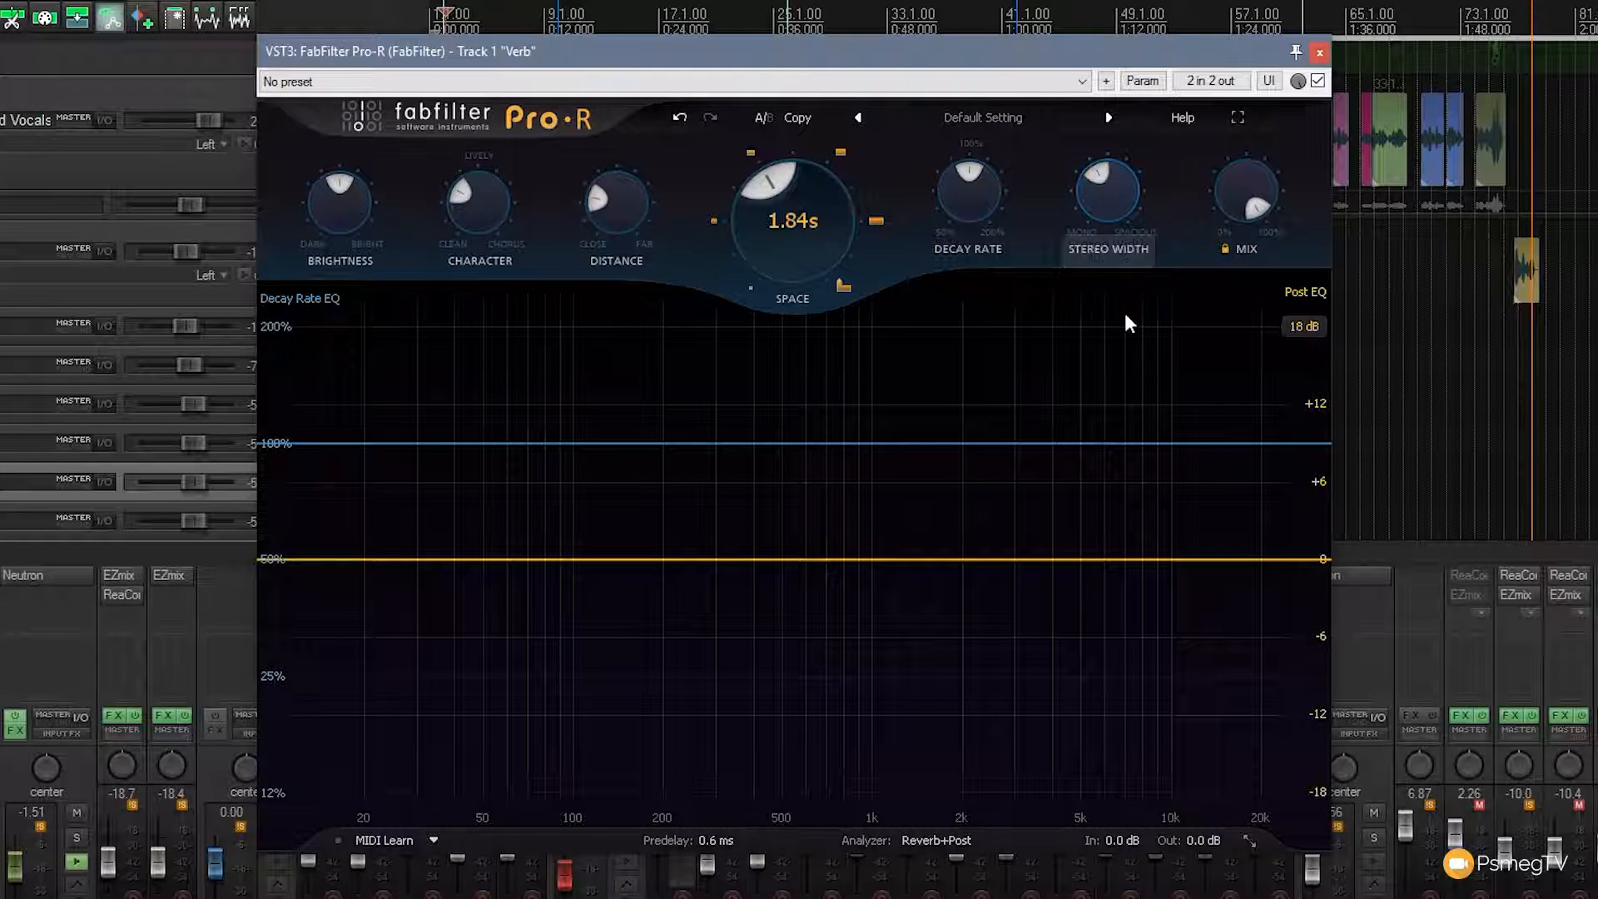
Lower the Mix from fully wet to about 67% and compare the track with the reverb bypassed and enabled
mouse_move(1250, 203)
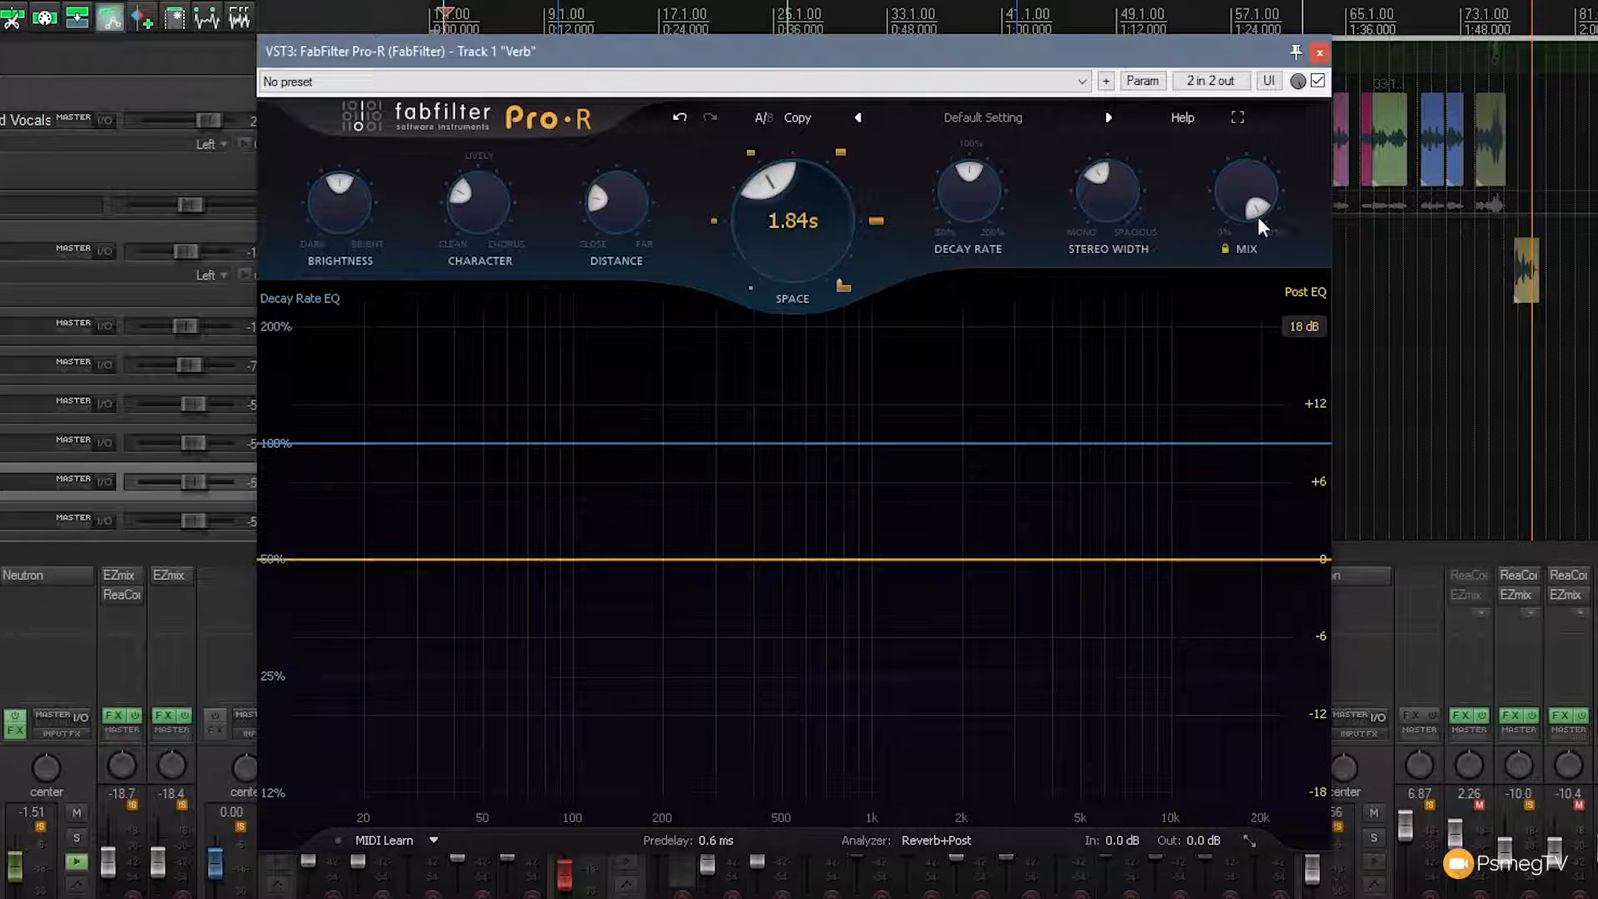
key("space")
mouse_move(1257, 210)
left_mouse_down()
mouse_move(1260, 177)
mouse_move(1232, 187)
mouse_move(1234, 218)
mouse_move(1230, 204)
mouse_move(1248, 173)
mouse_move(1264, 225)
left_mouse_up()
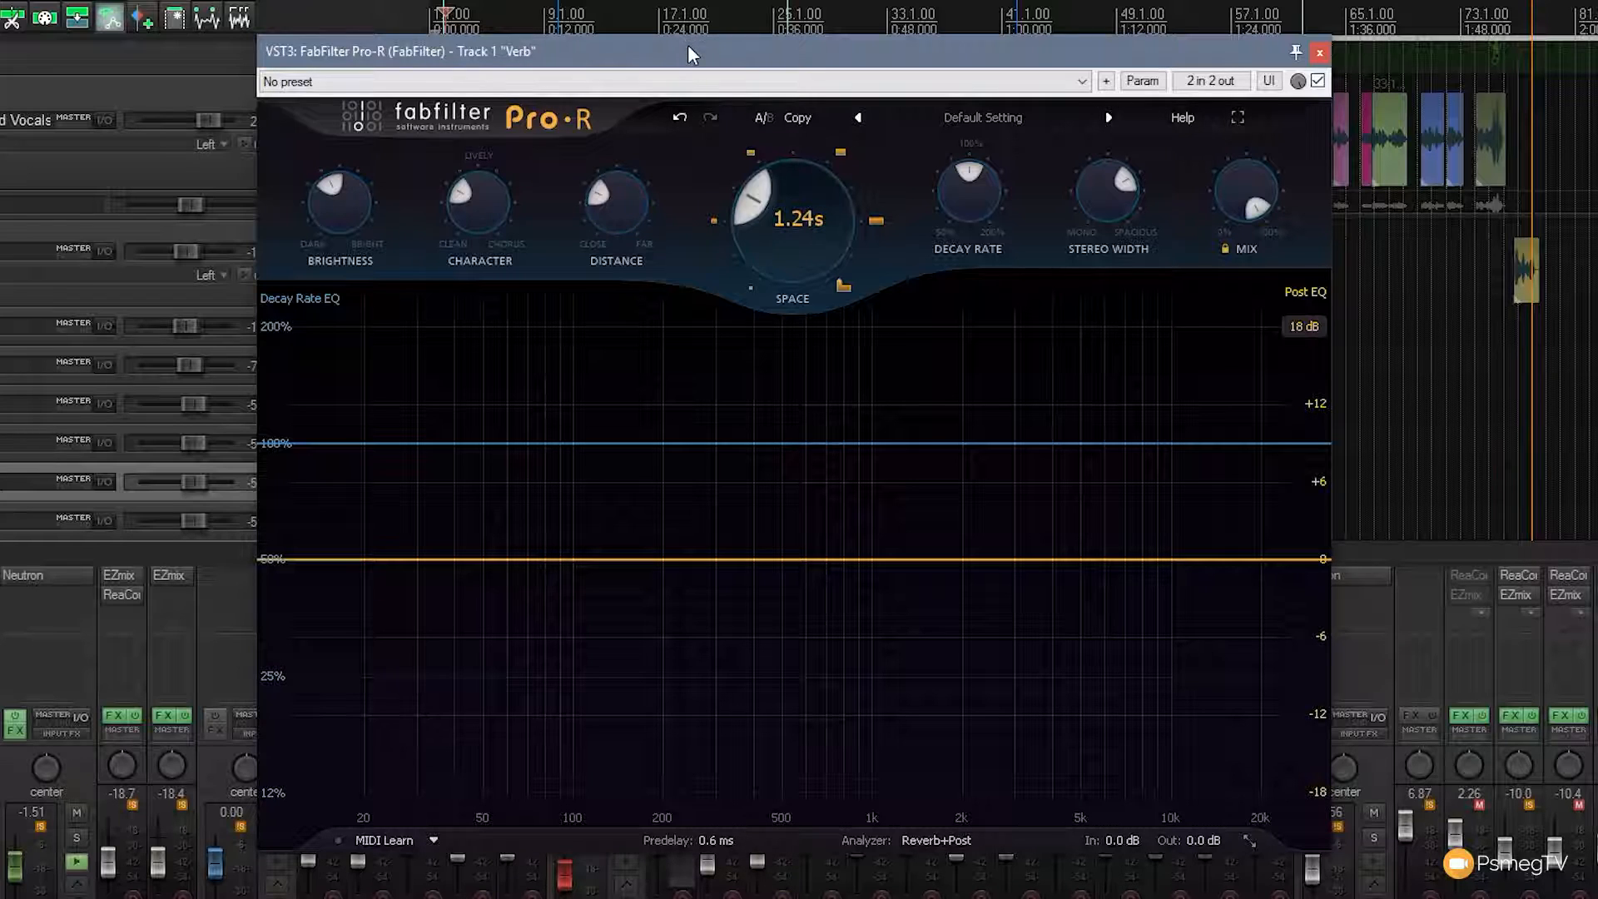
key("space")
left_click_drag(1270, 233, 1257, 136)
key("space")
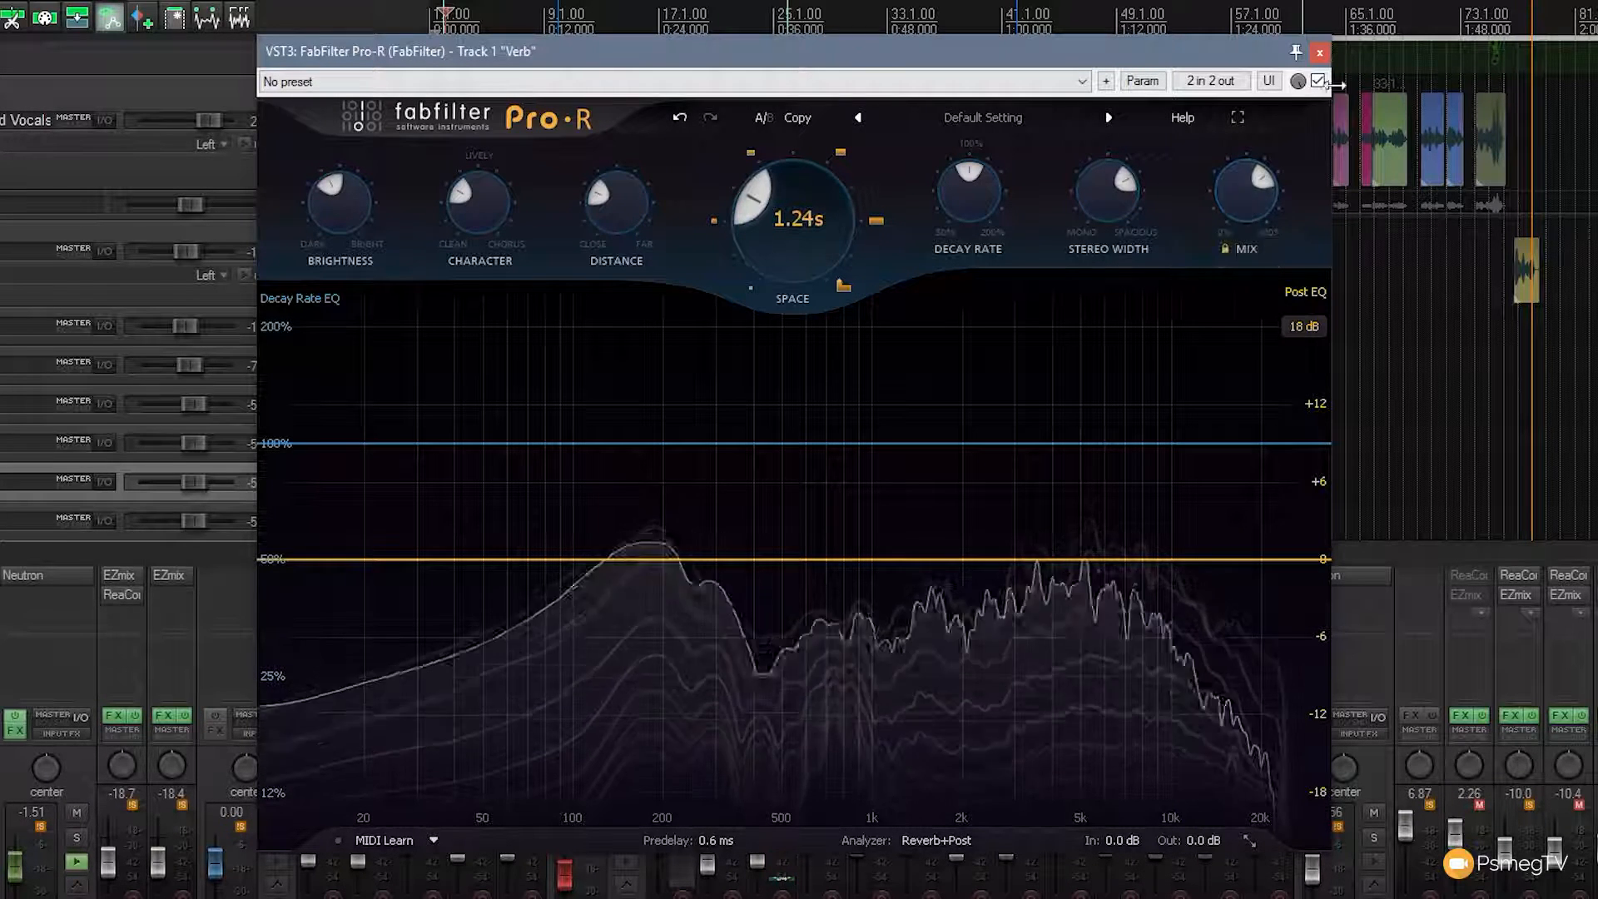
left_click(1318, 82)
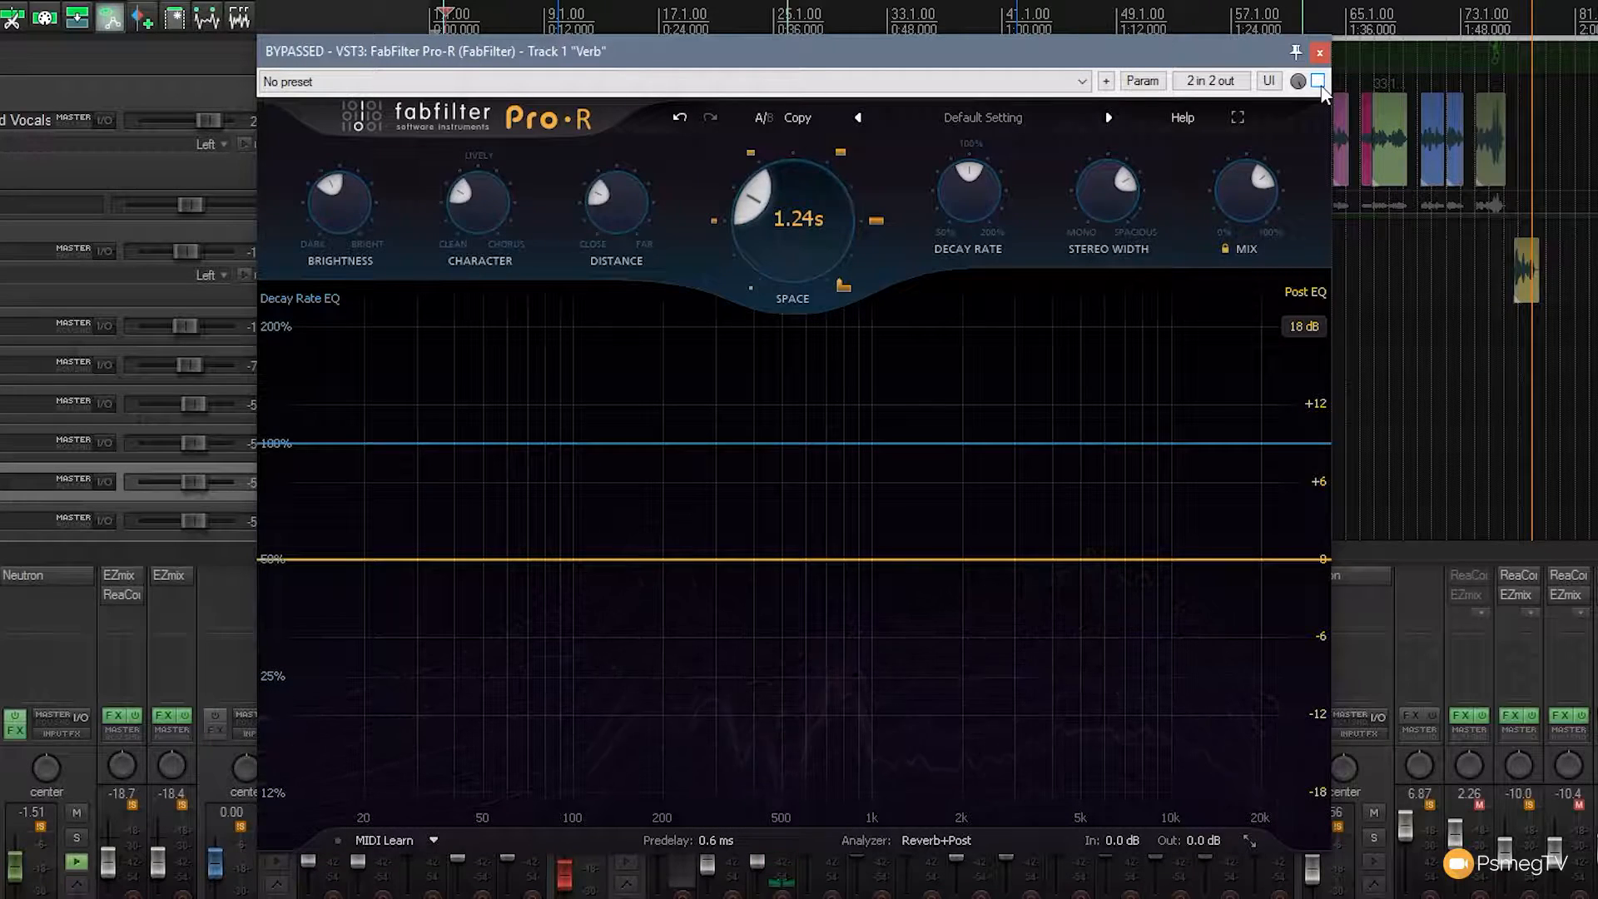
left_click(1319, 82)
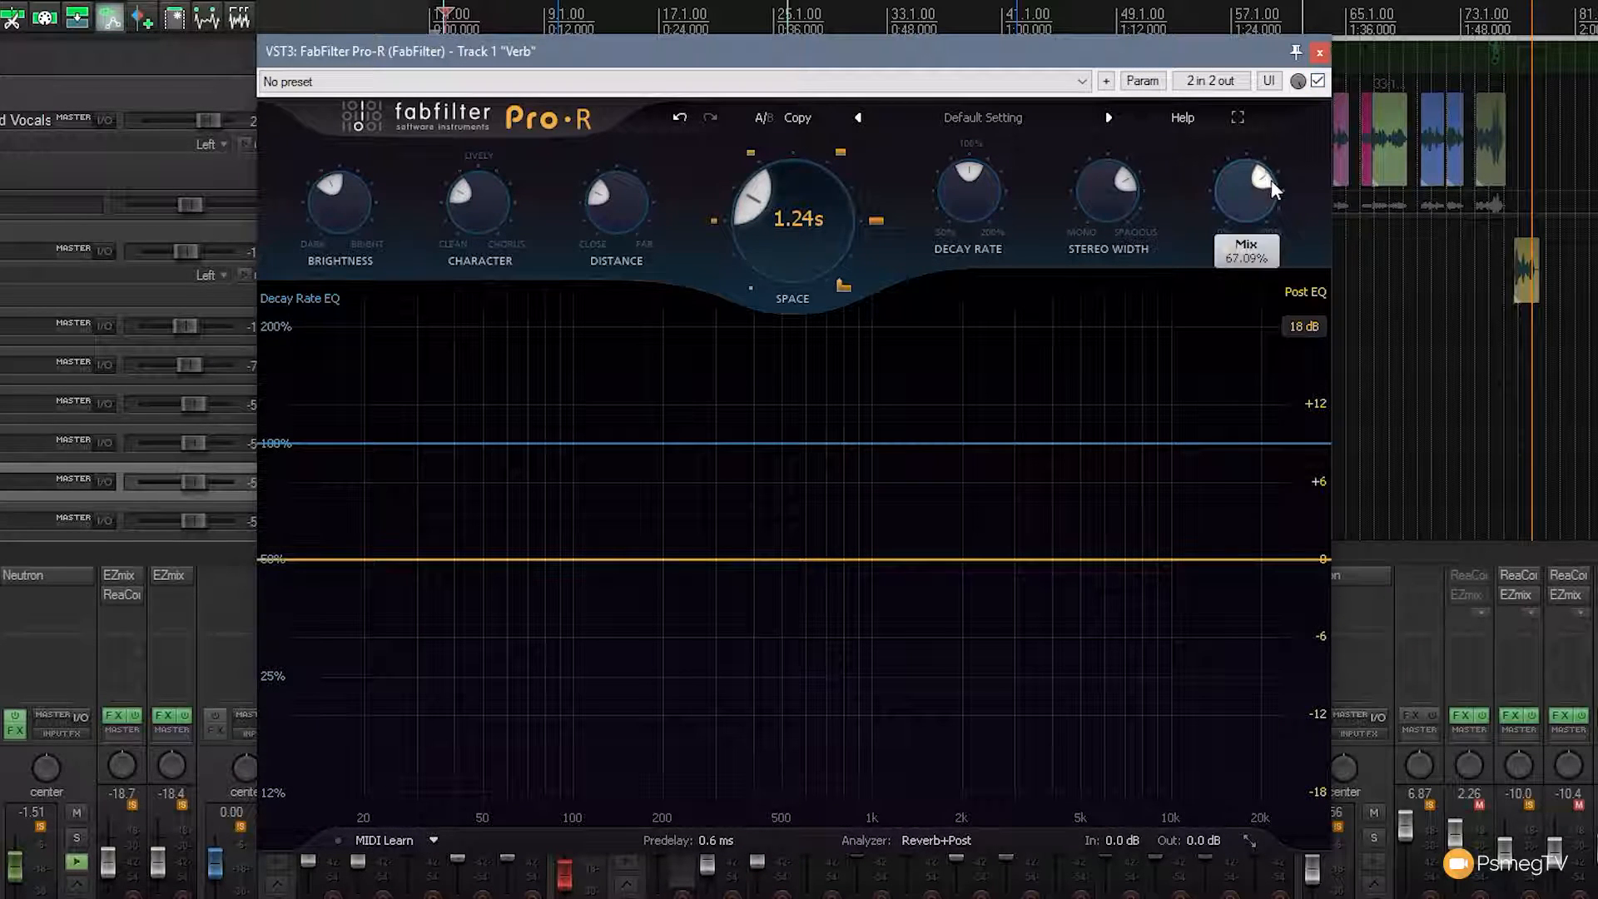
Return the reverb's Mix to 100%
left_click_drag(1260, 270, 1267, 241)
mouse_move(1264, 218)
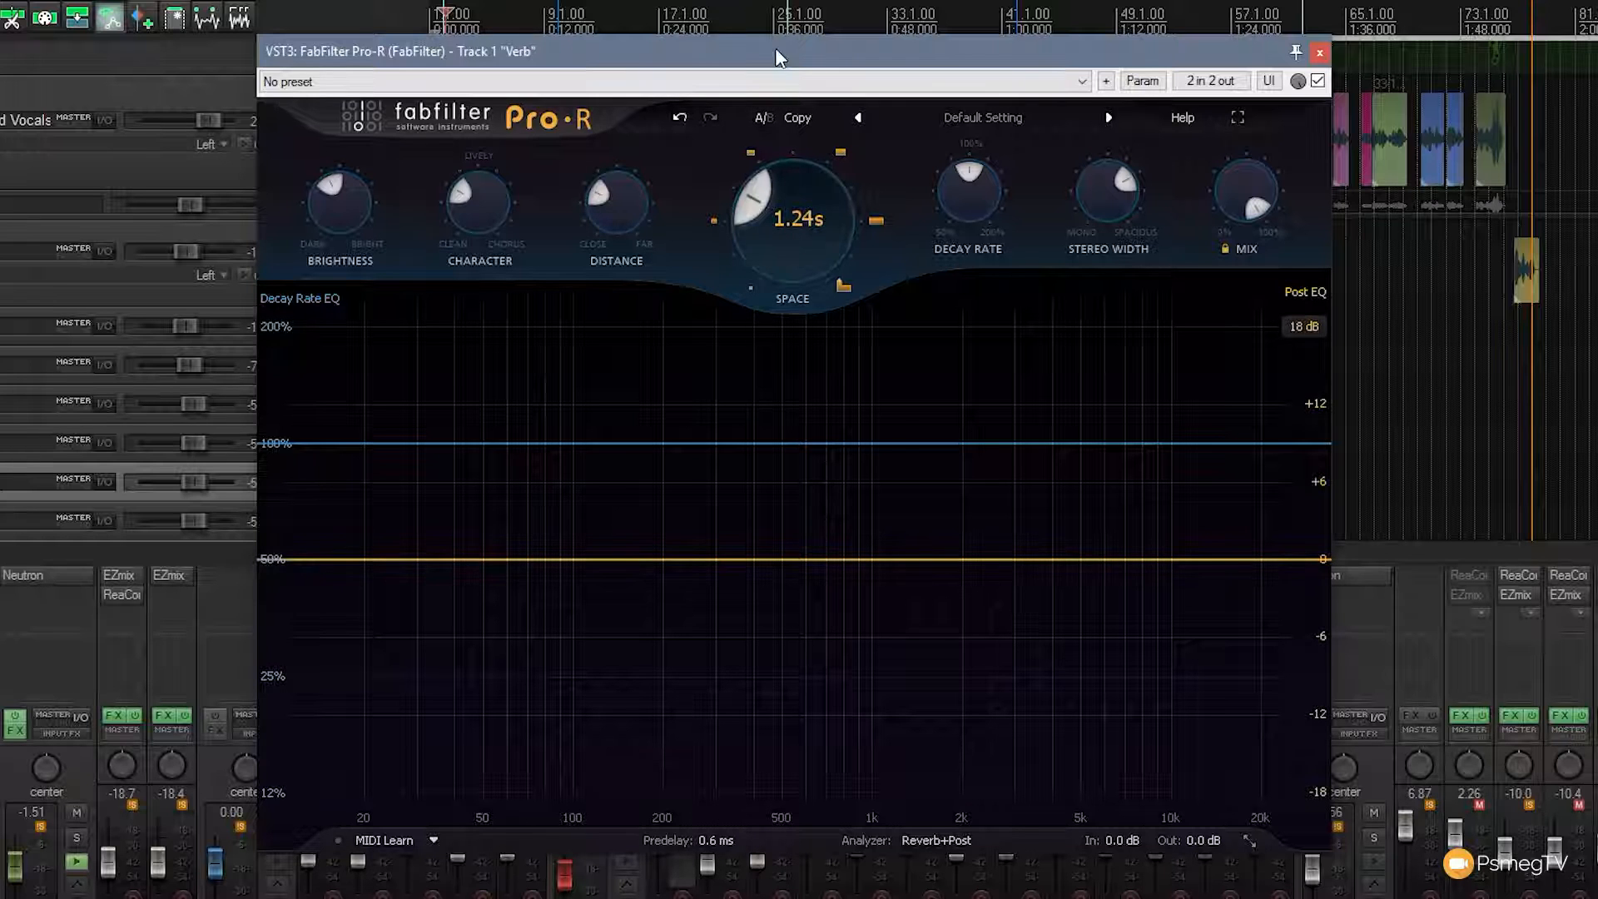
During playback, add a Decay Rate EQ boost of about 125% at 2280 Hz and a cut near 100 Hz
key("space")
left_click_drag(975, 443, 979, 406)
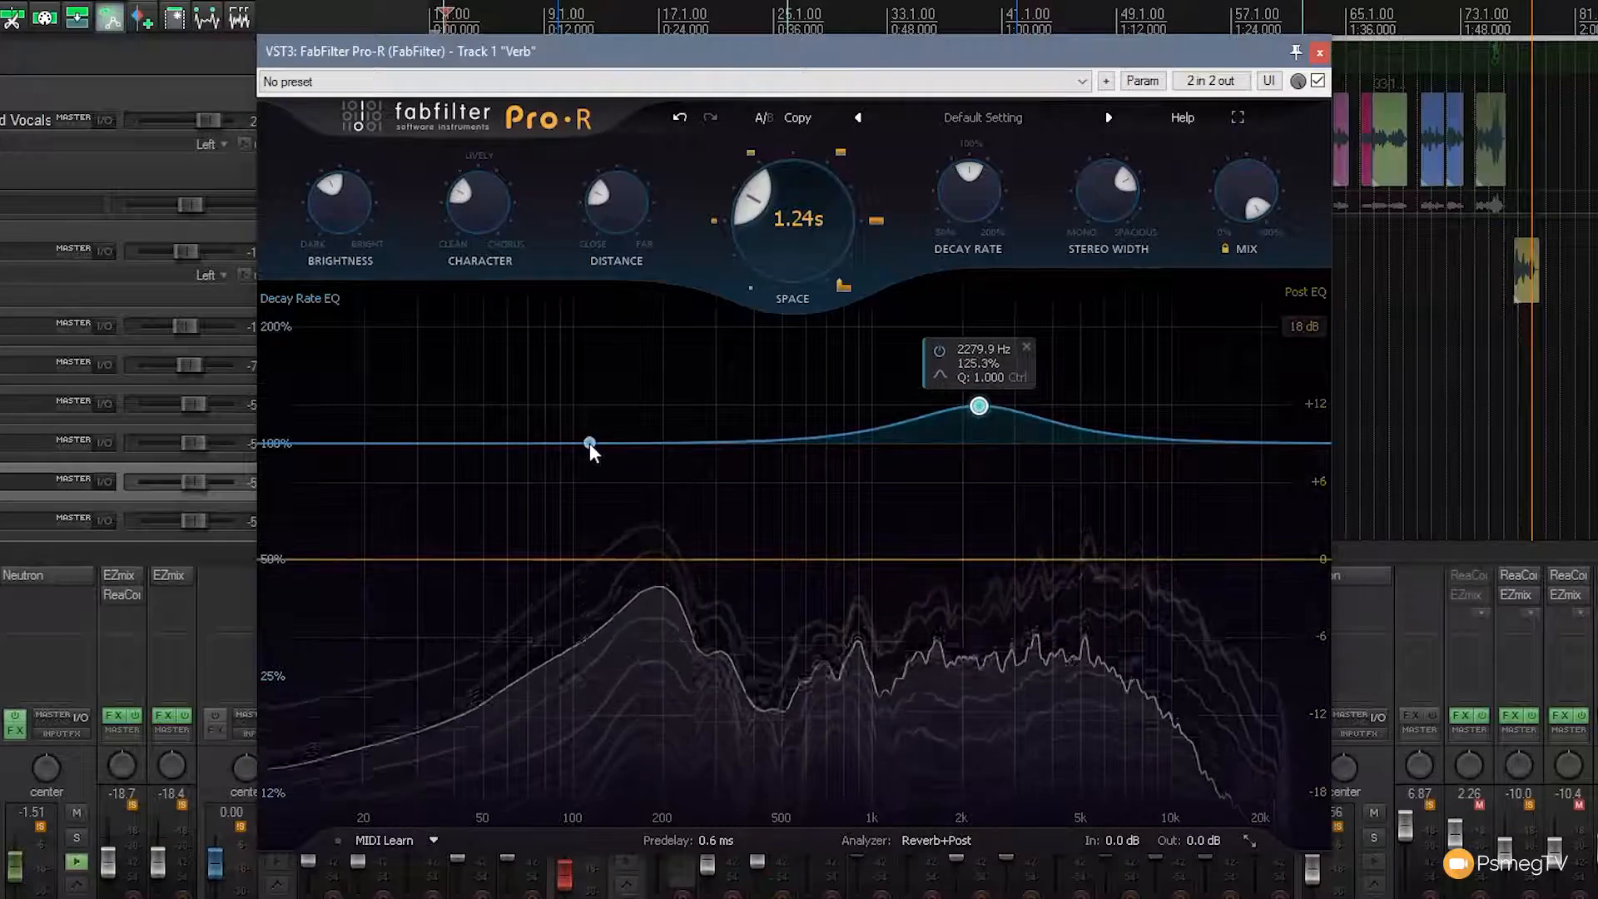
left_click_drag(571, 446, 574, 483)
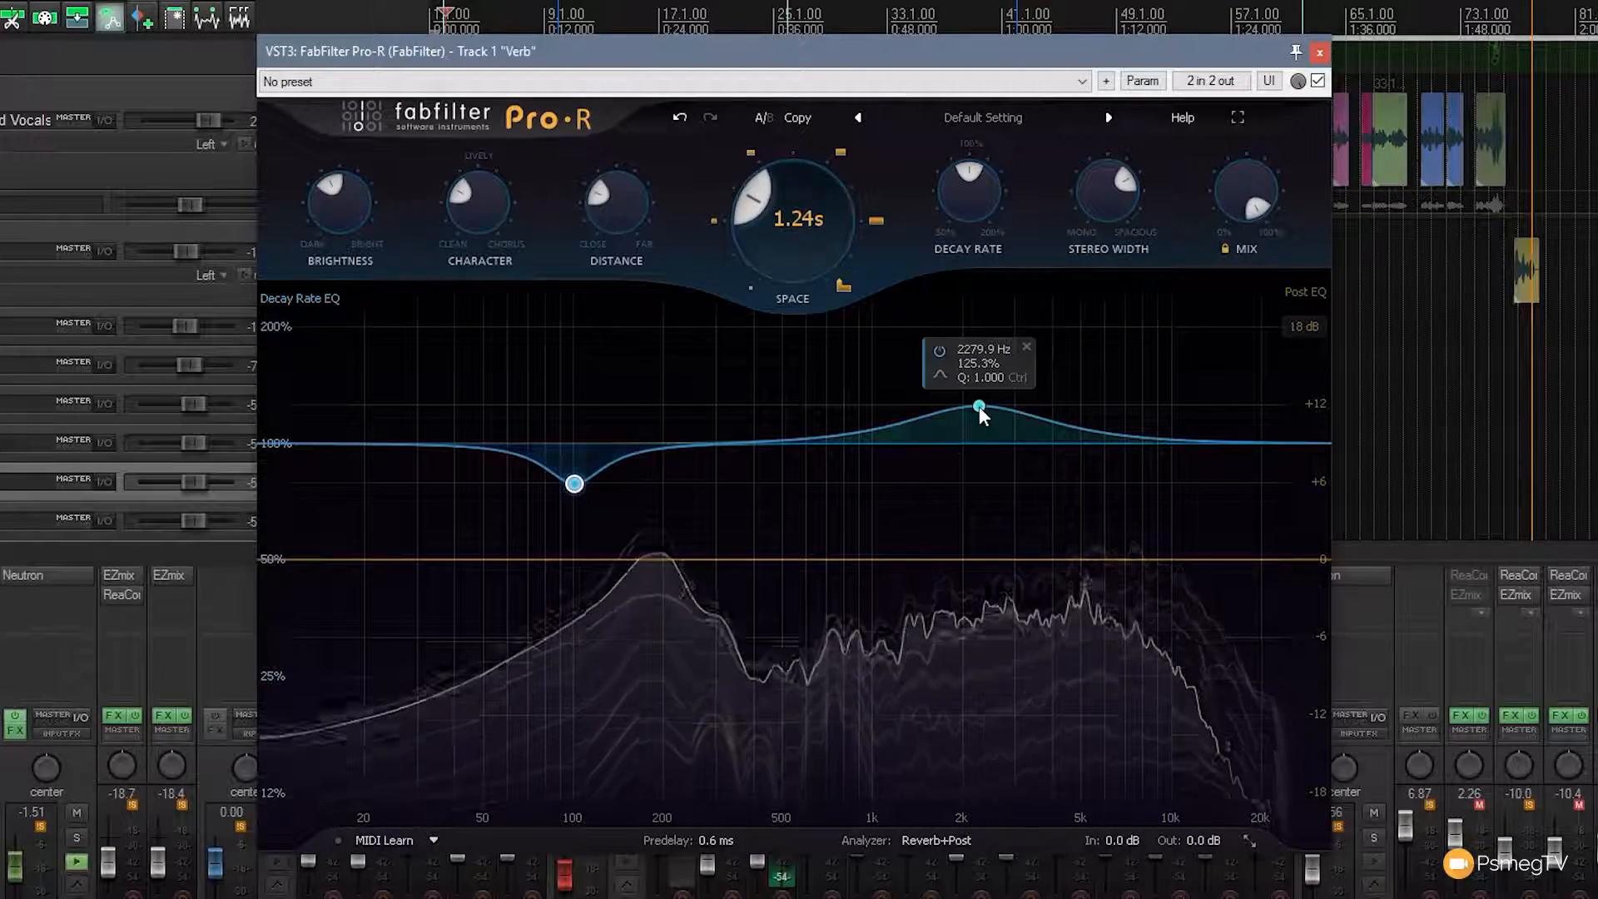
Change the shape of the 2280 Hz Decay Rate EQ band to High Shelf
right_click(979, 406)
mouse_move(1010, 447)
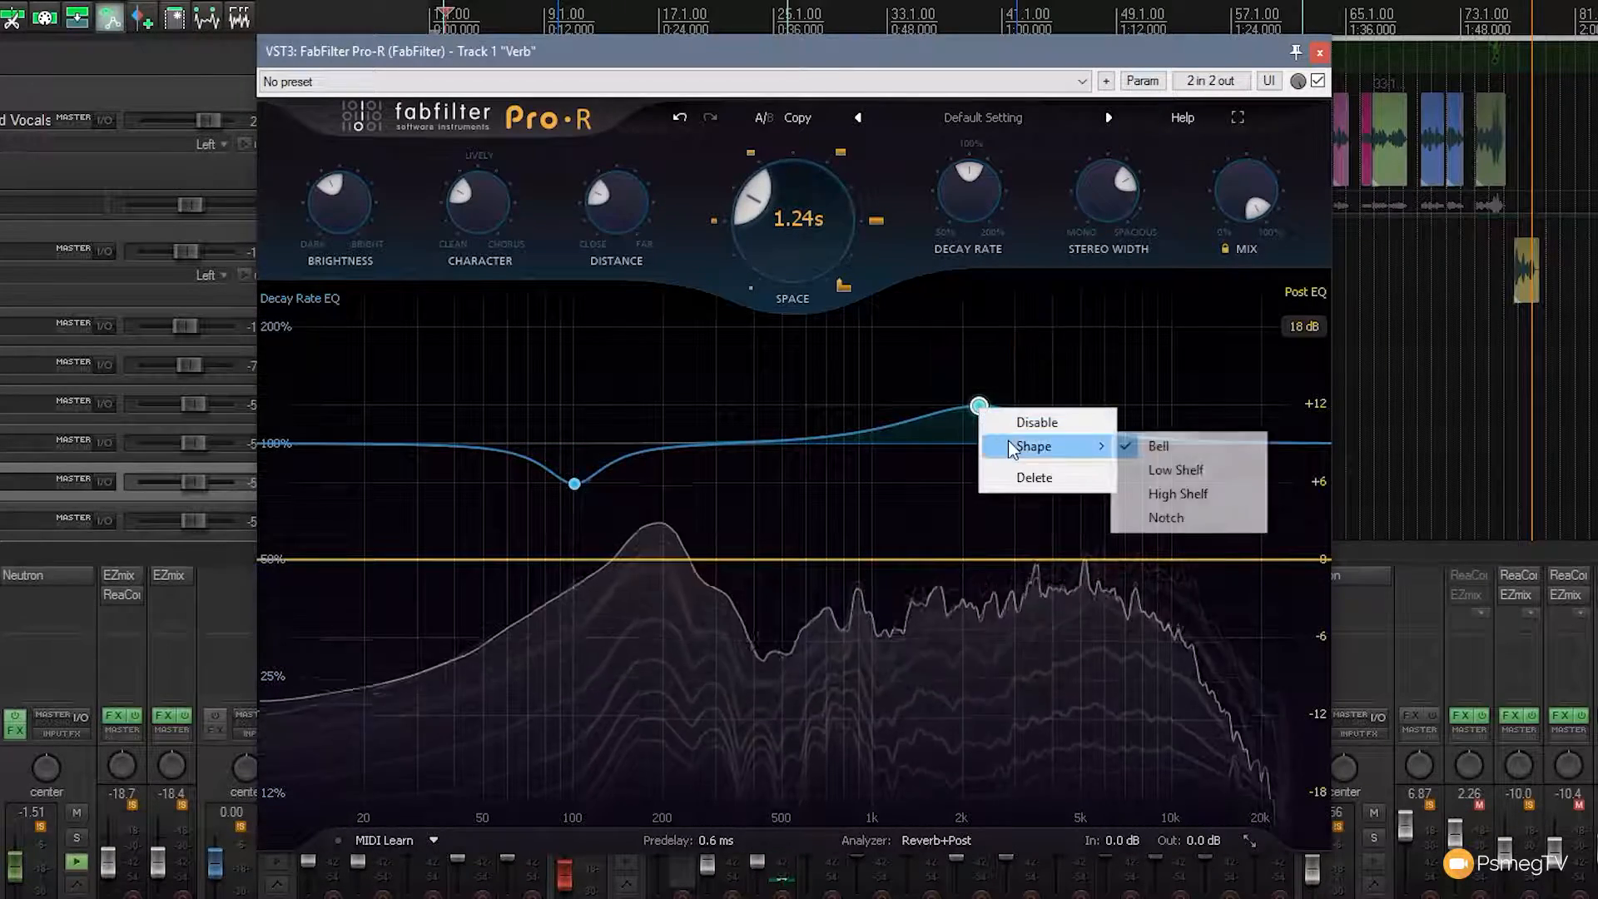
left_click(1173, 494)
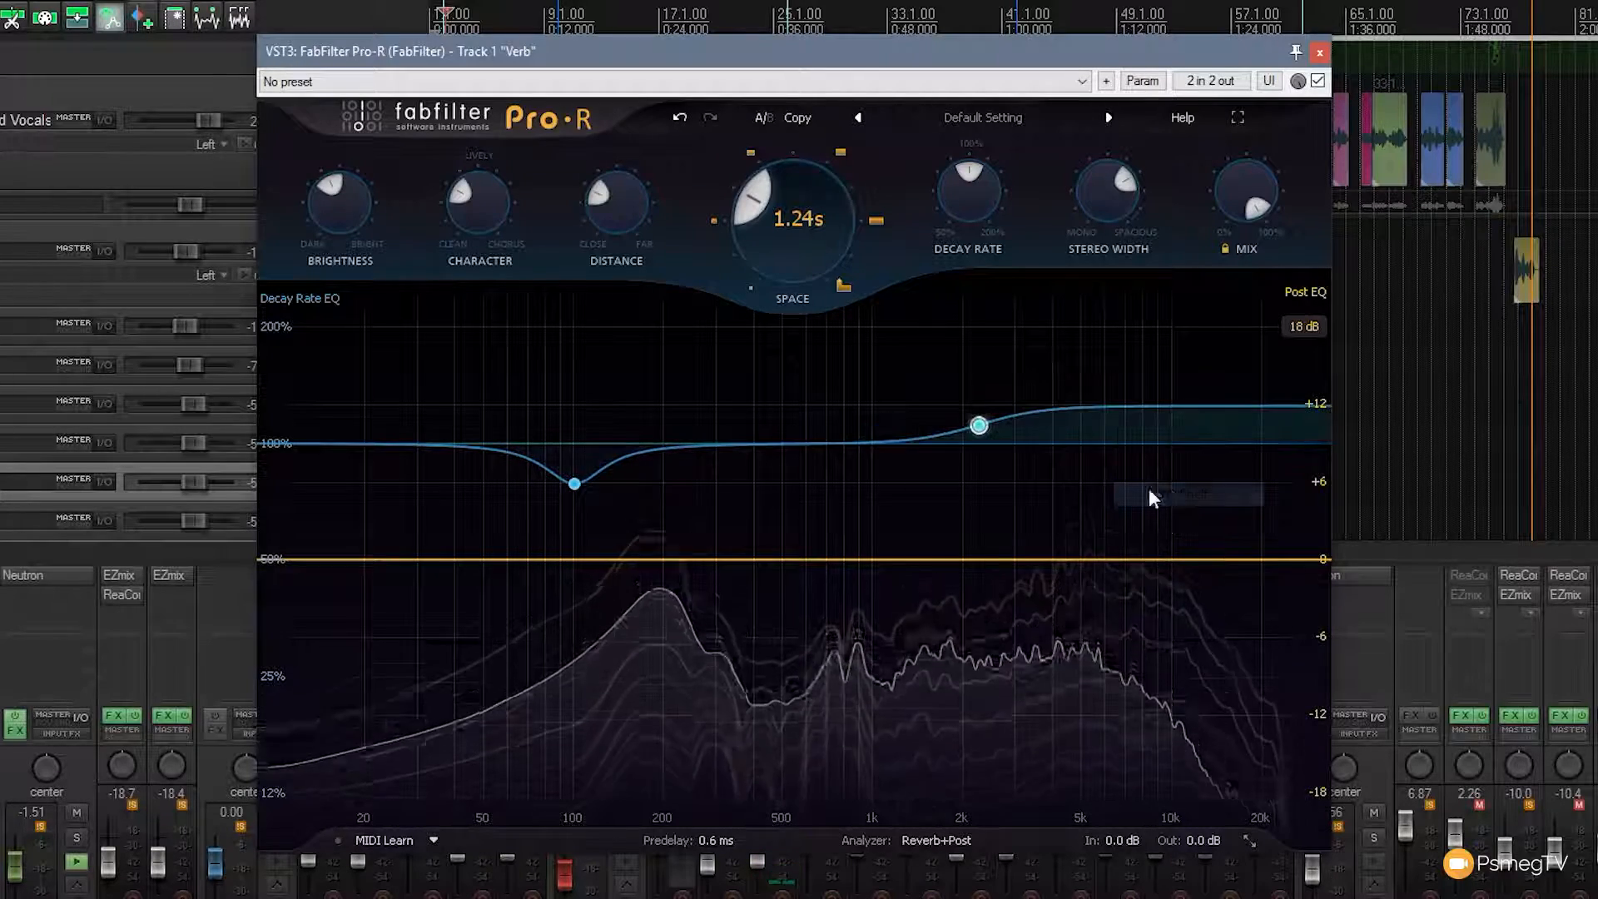
Change the 100 Hz Decay Rate EQ band to a Low Shelf at 12.50% near 130 Hz and raise the high shelf to about 200%
right_click(575, 484)
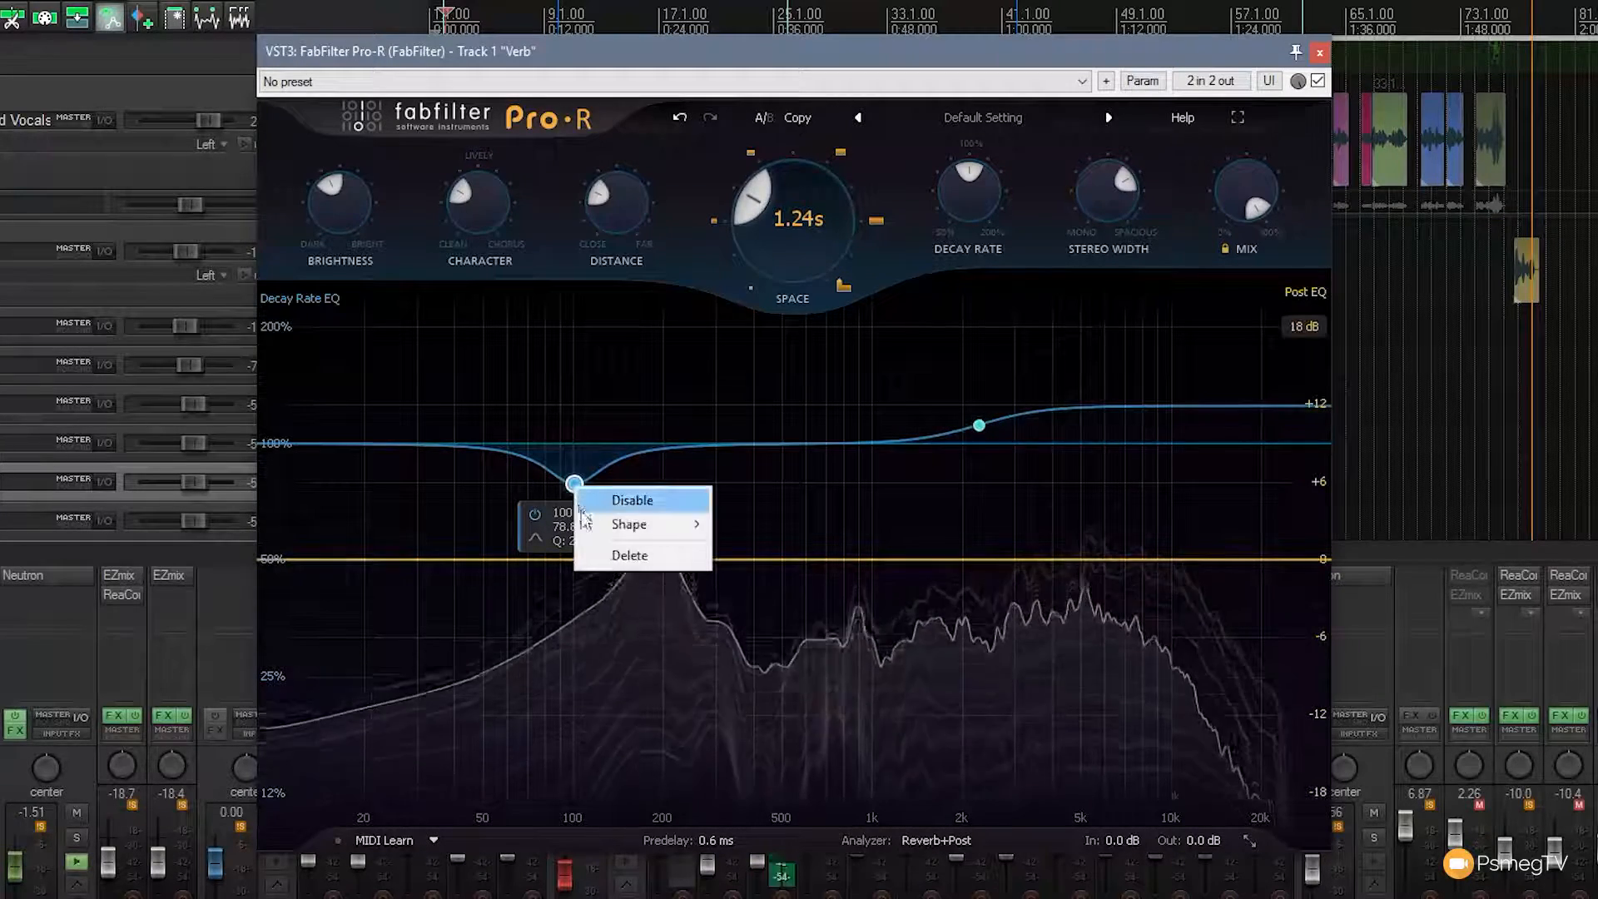
mouse_move(632, 525)
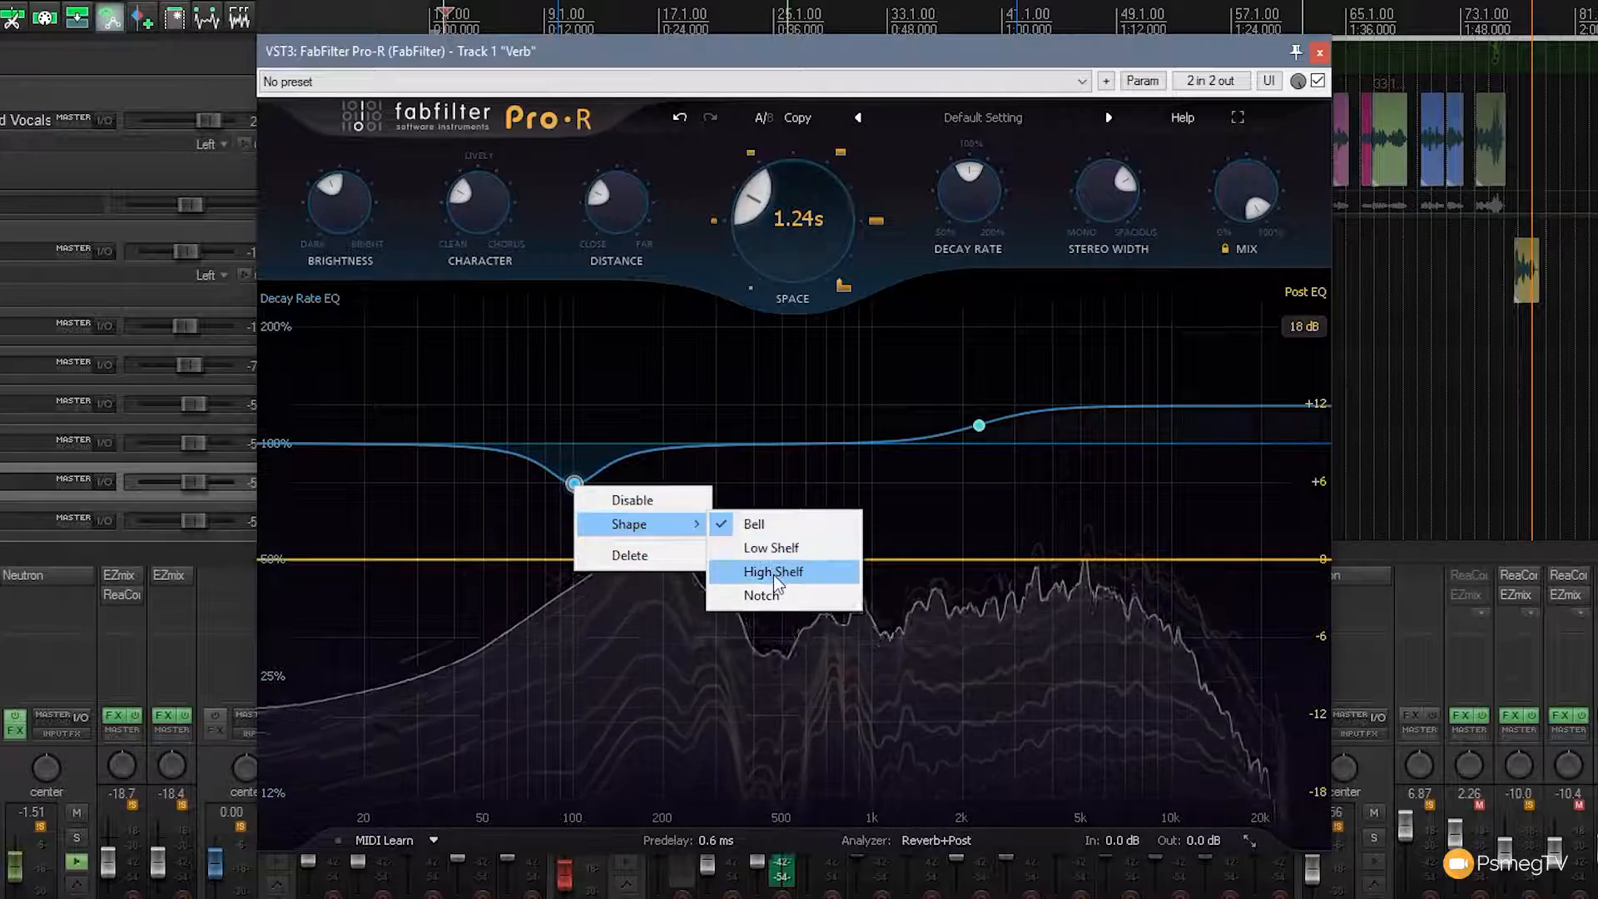
left_click(771, 547)
left_click_drag(577, 504, 614, 793)
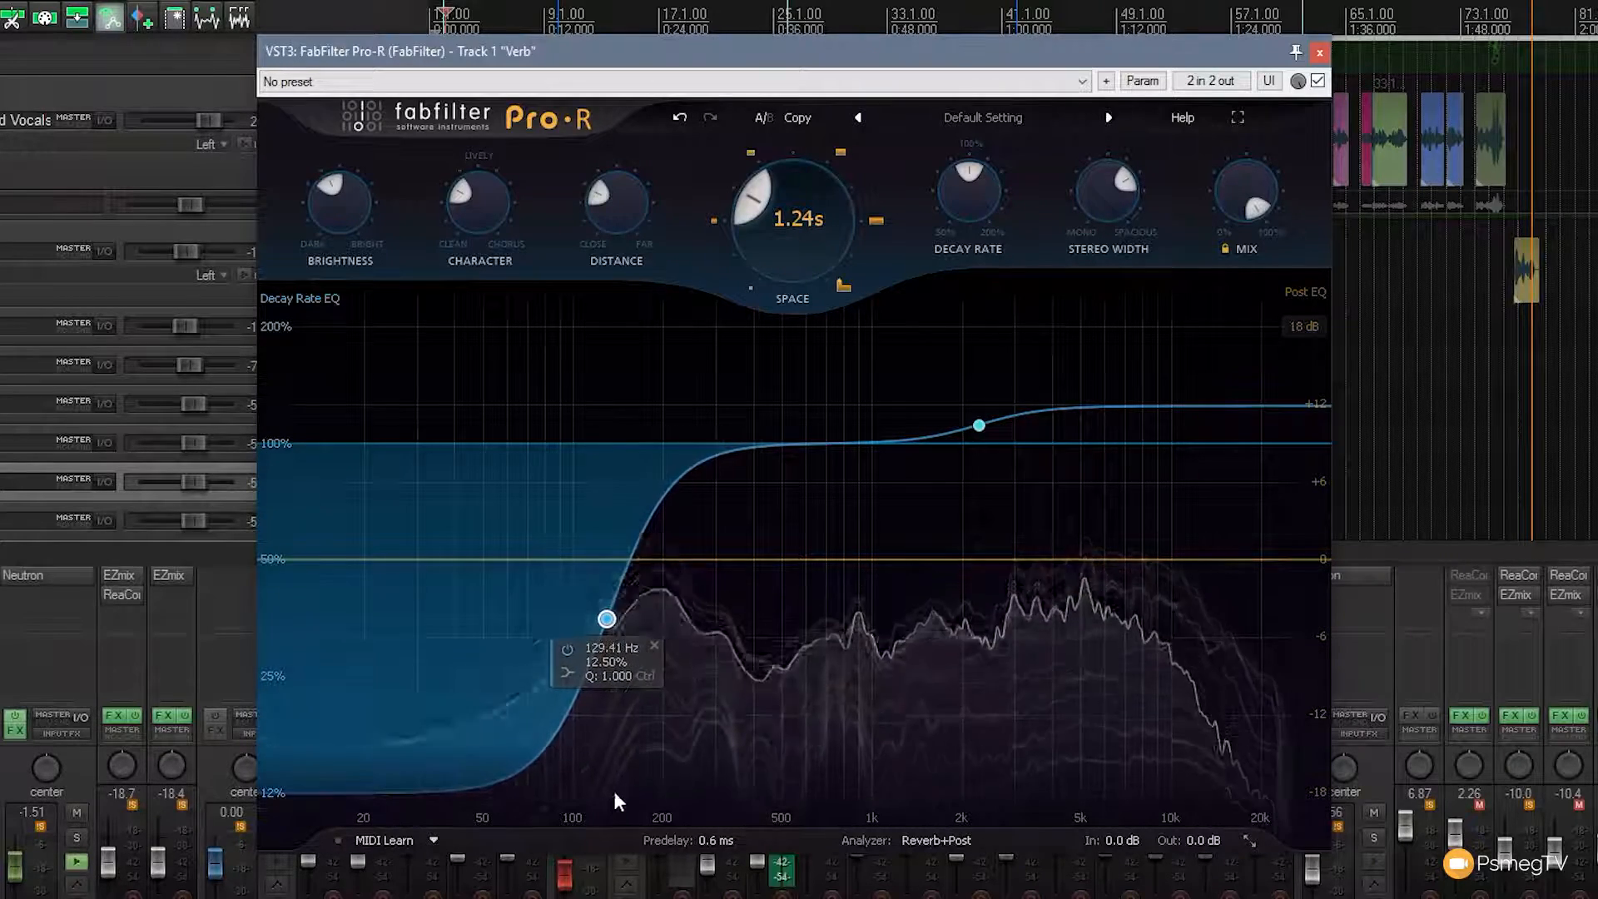
left_click_drag(980, 426, 974, 348)
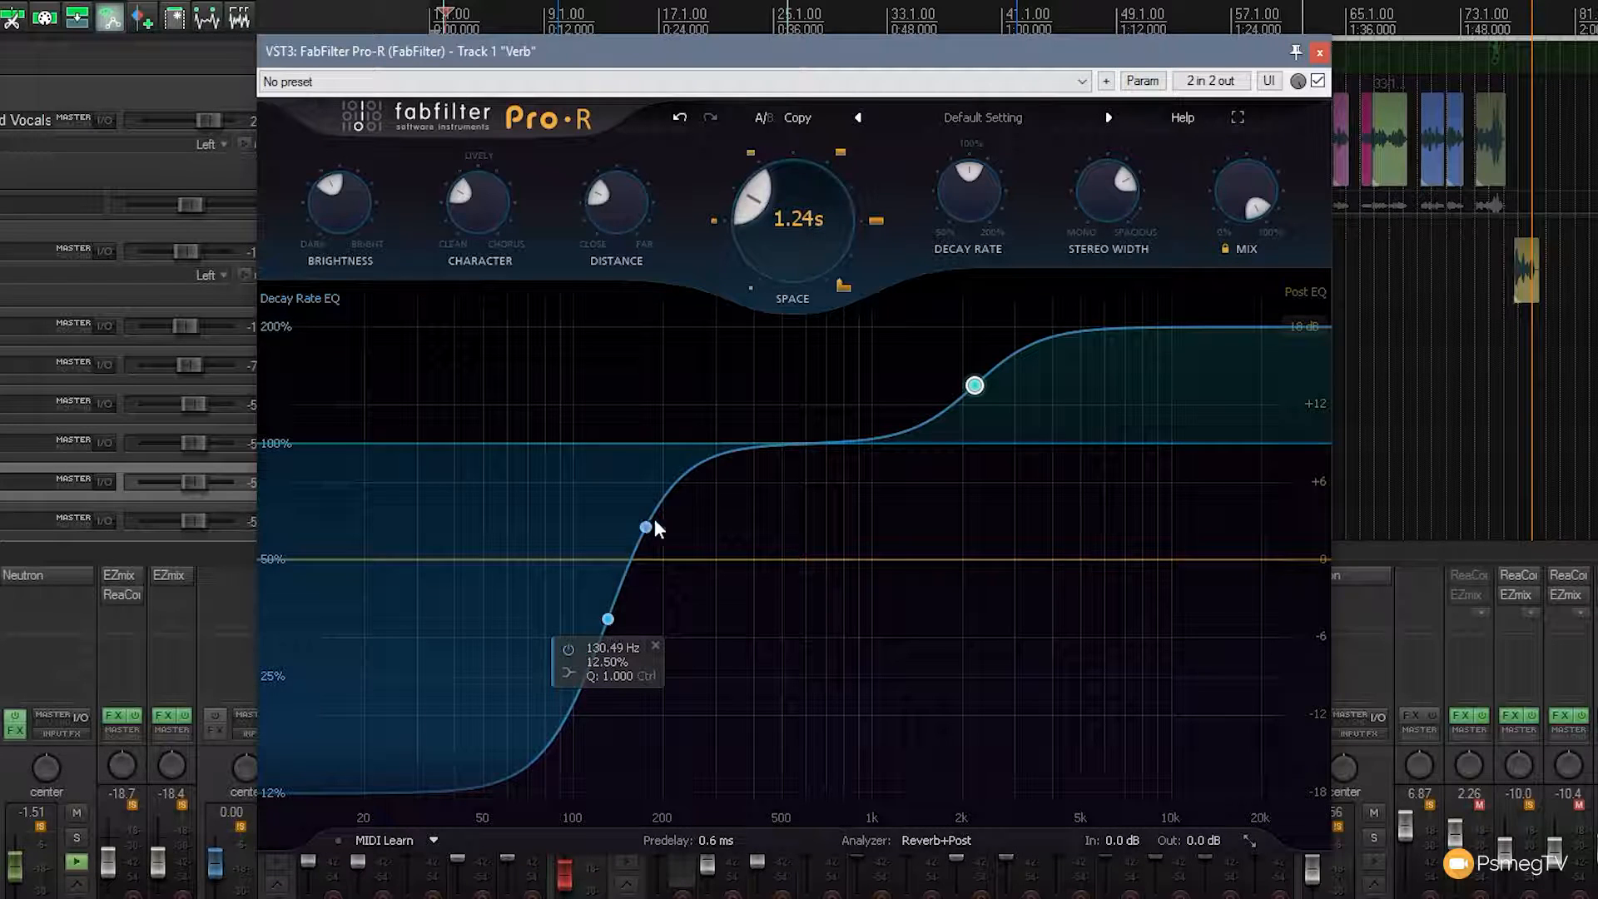
Add a Decay Rate EQ bell of 117.4% at 534.19 Hz, show its shape options, and delete the band
left_click_drag(821, 441, 792, 422)
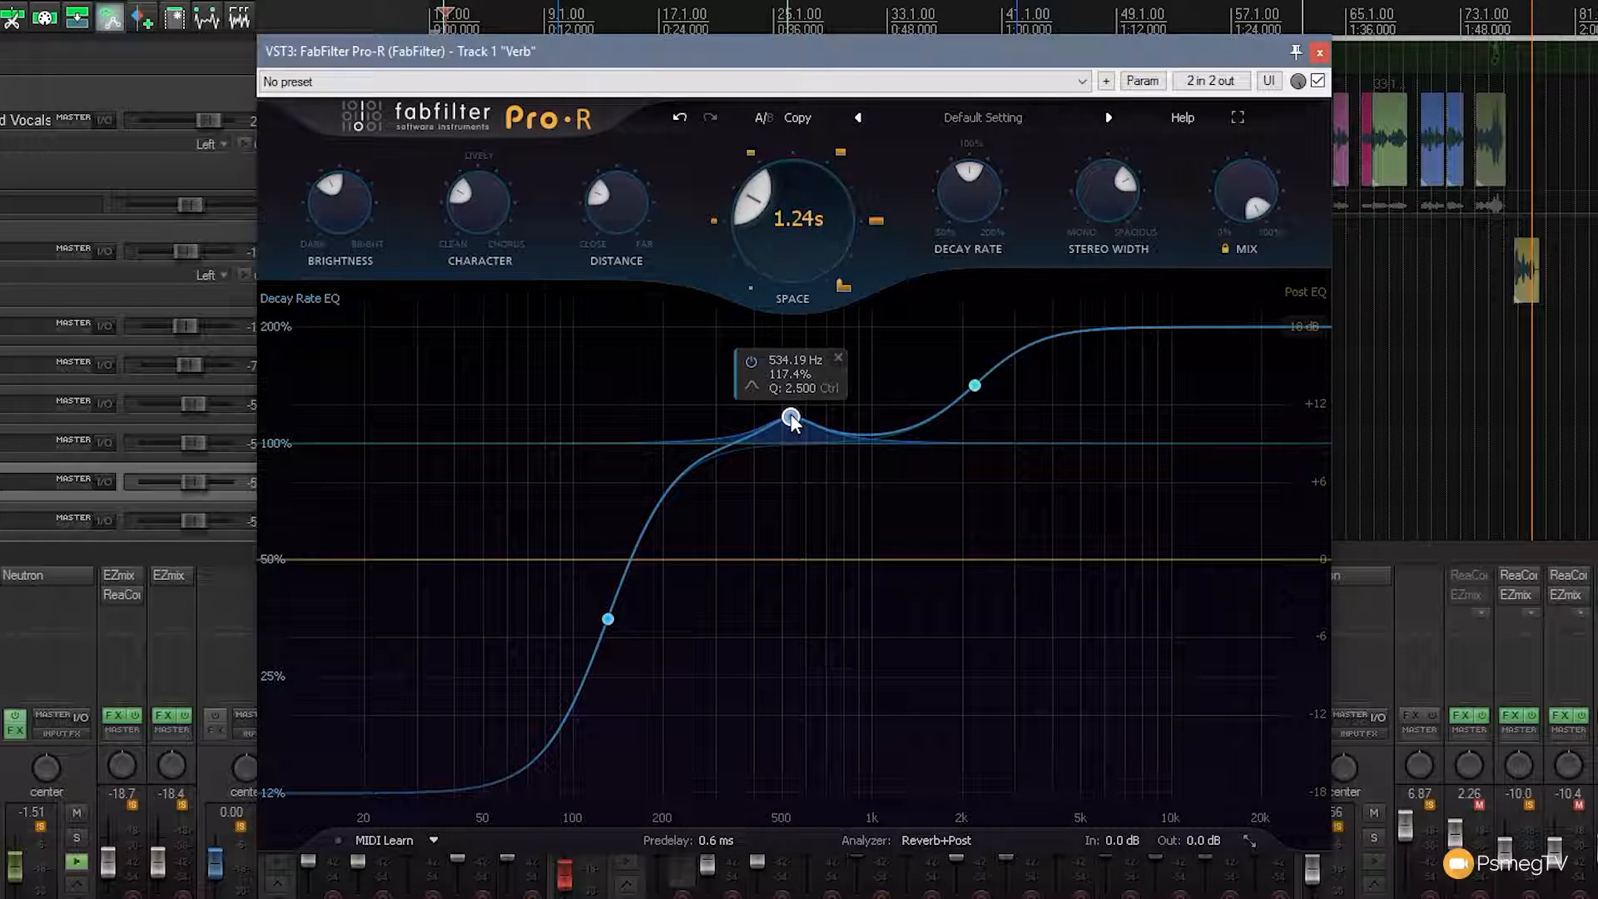
left_click(756, 388)
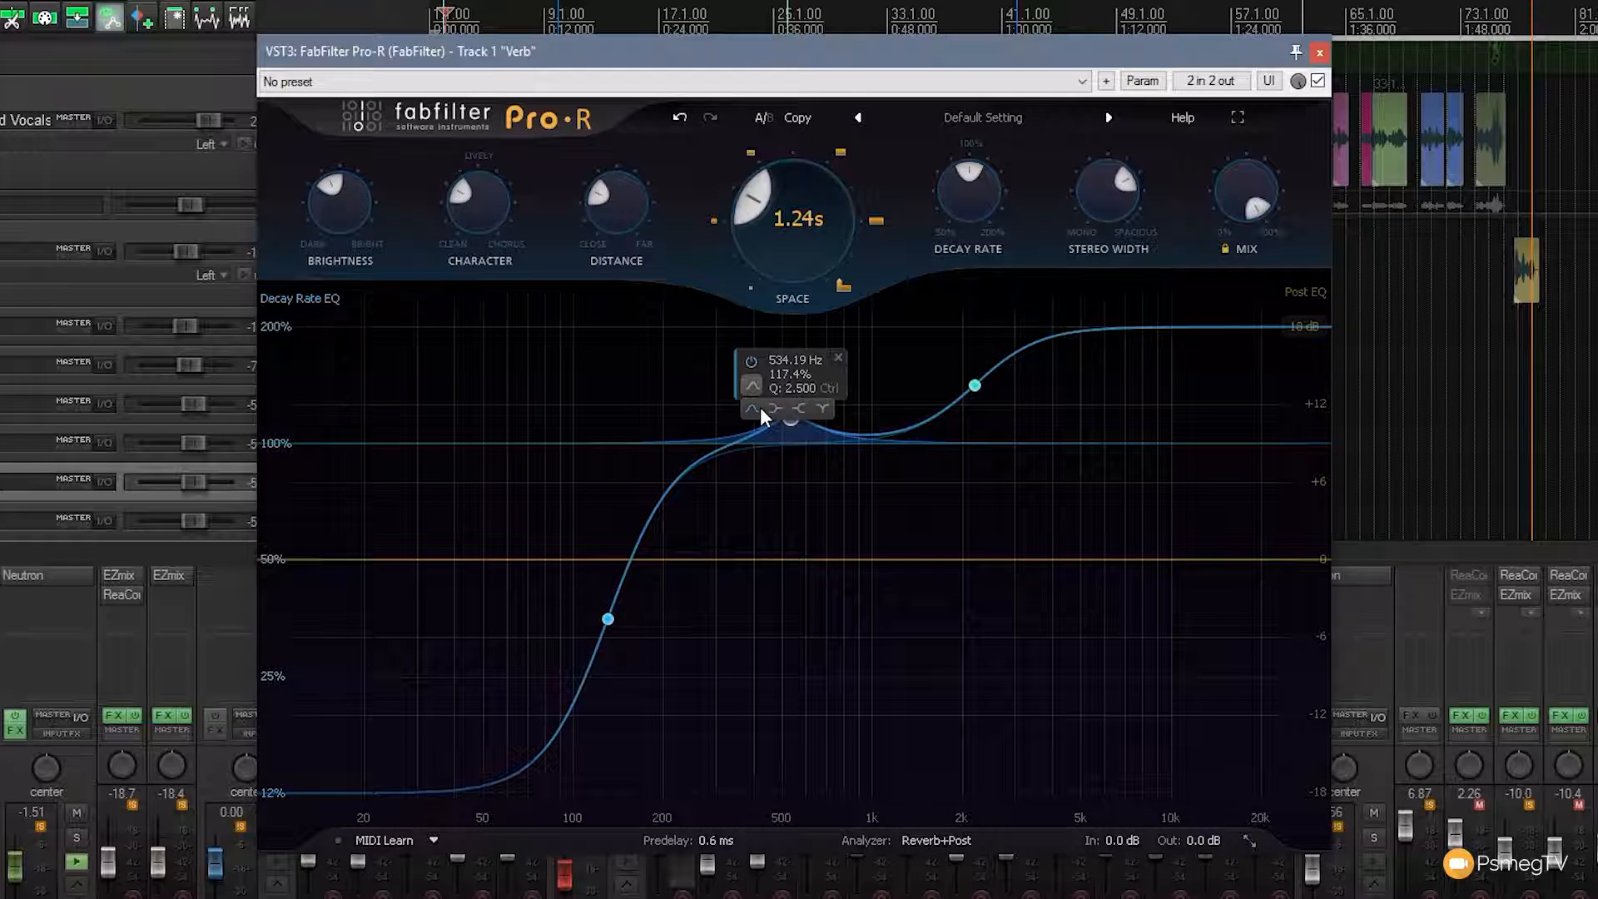
right_click(790, 417)
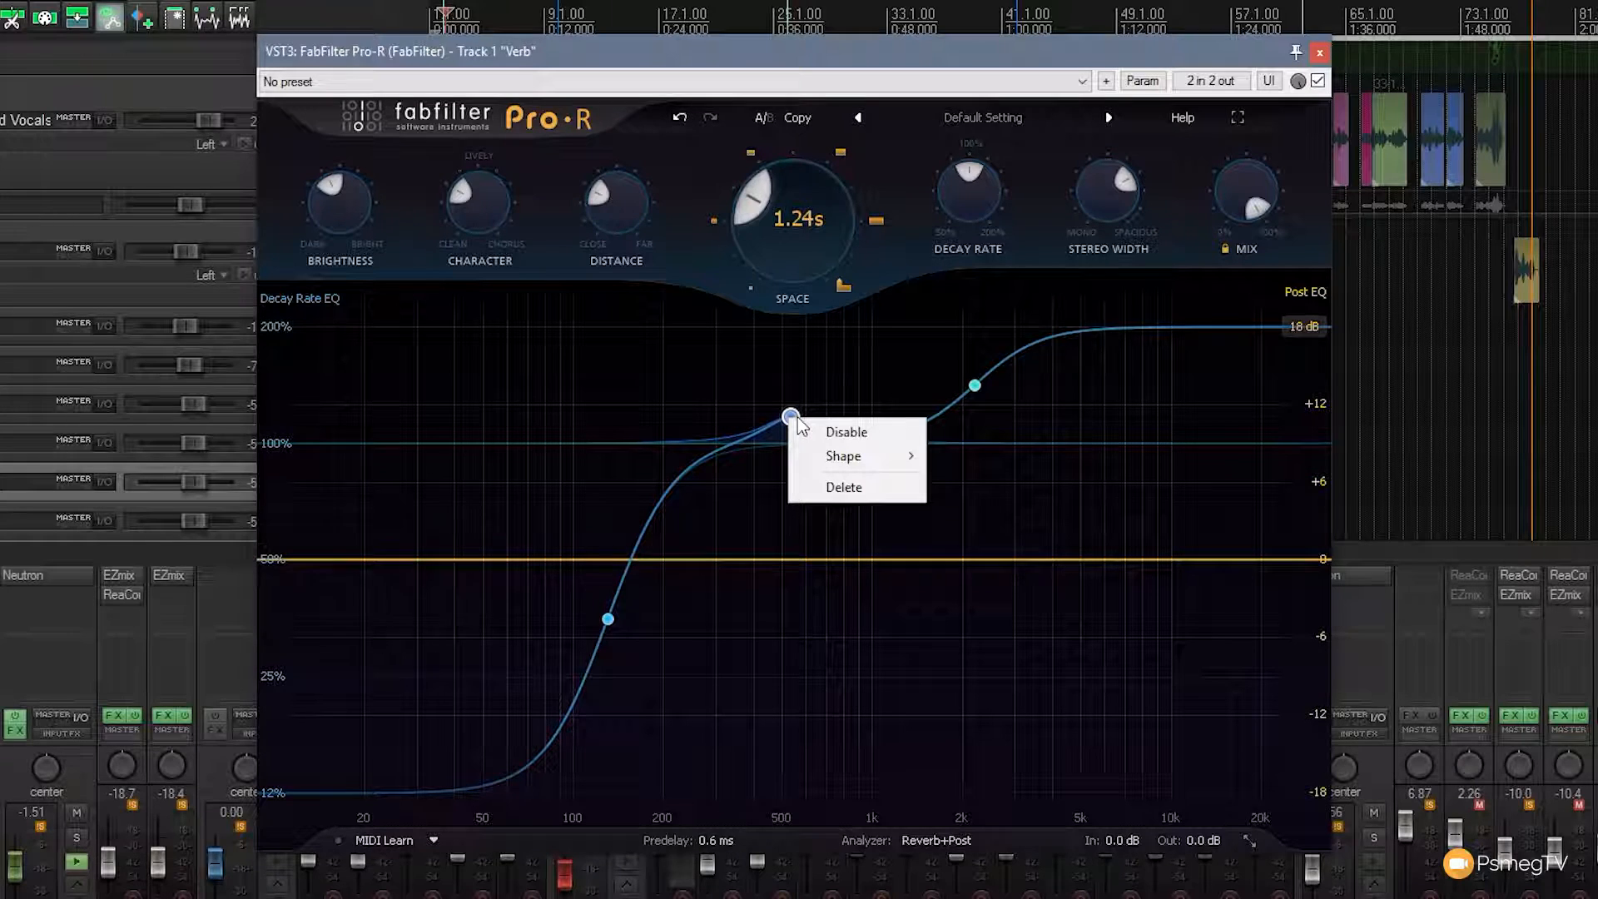
mouse_move(844, 463)
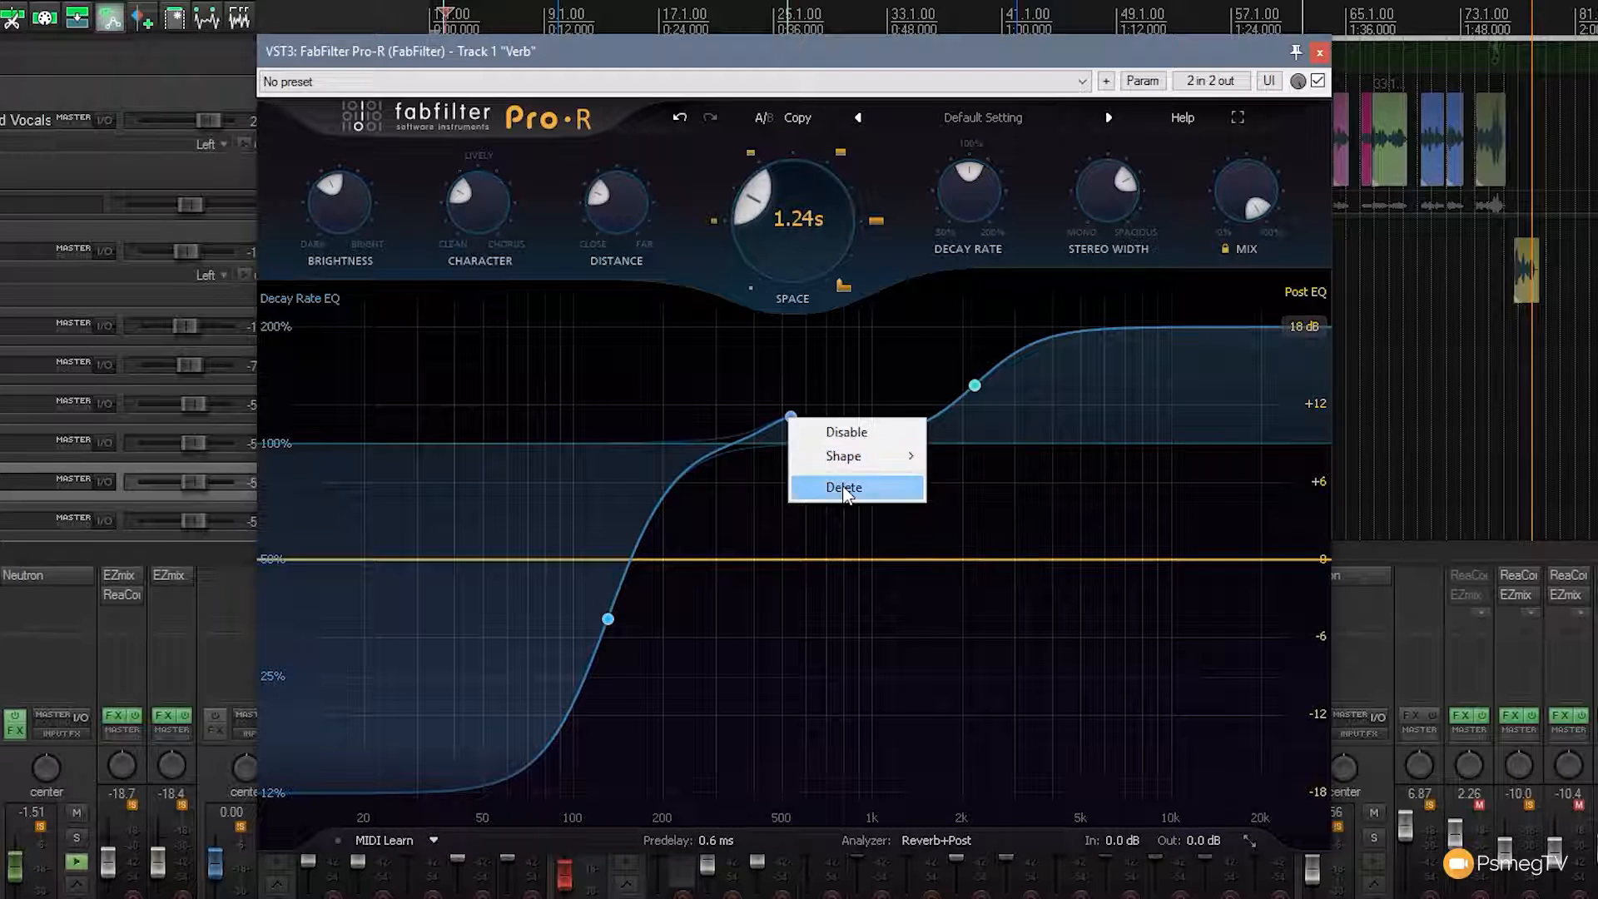
left_click(843, 487)
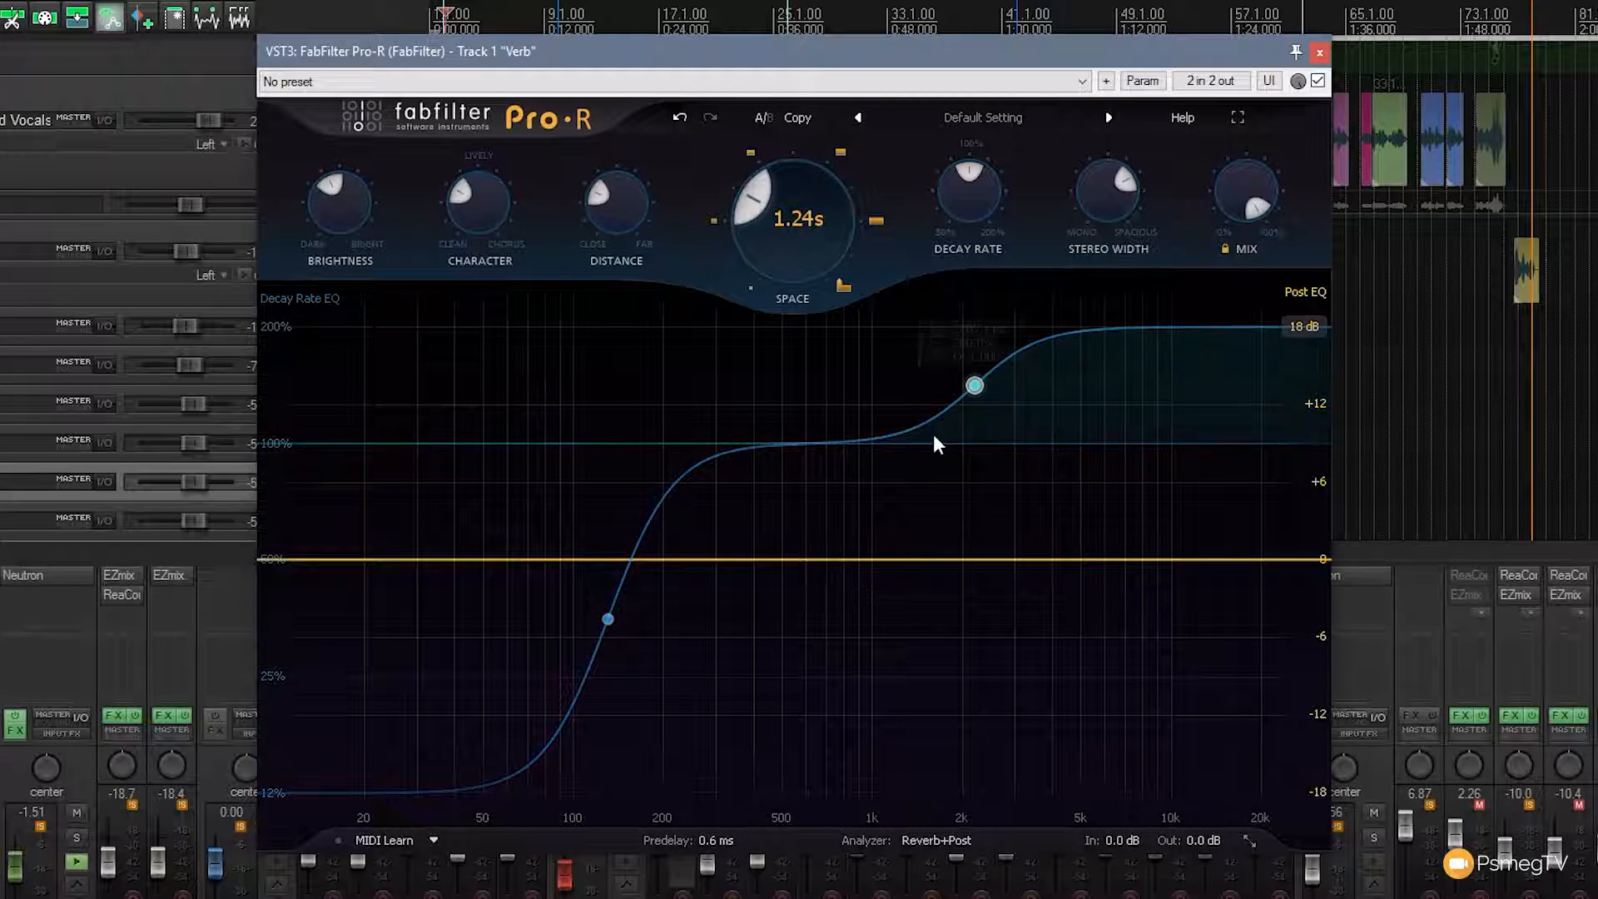
Add a Post EQ bell of +4.44 dB at 957.71 Hz, adjust its Q to 1.497, and remove it
left_click_drag(862, 559, 866, 503)
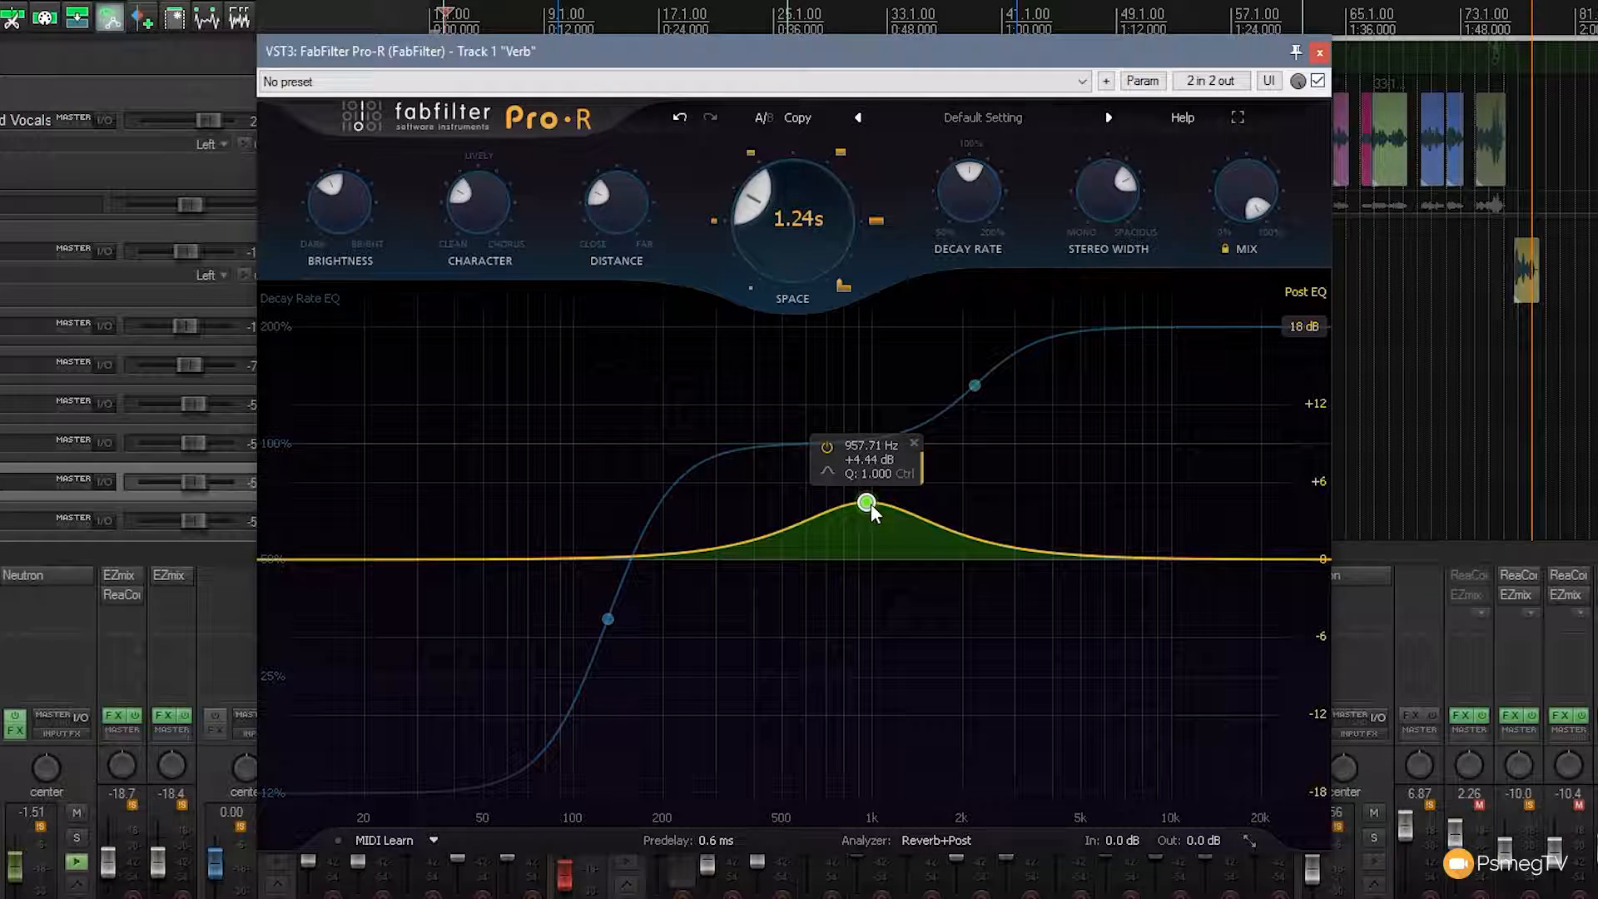
scroll(866, 508, "down", 1)
scroll(864, 510, "up", 8)
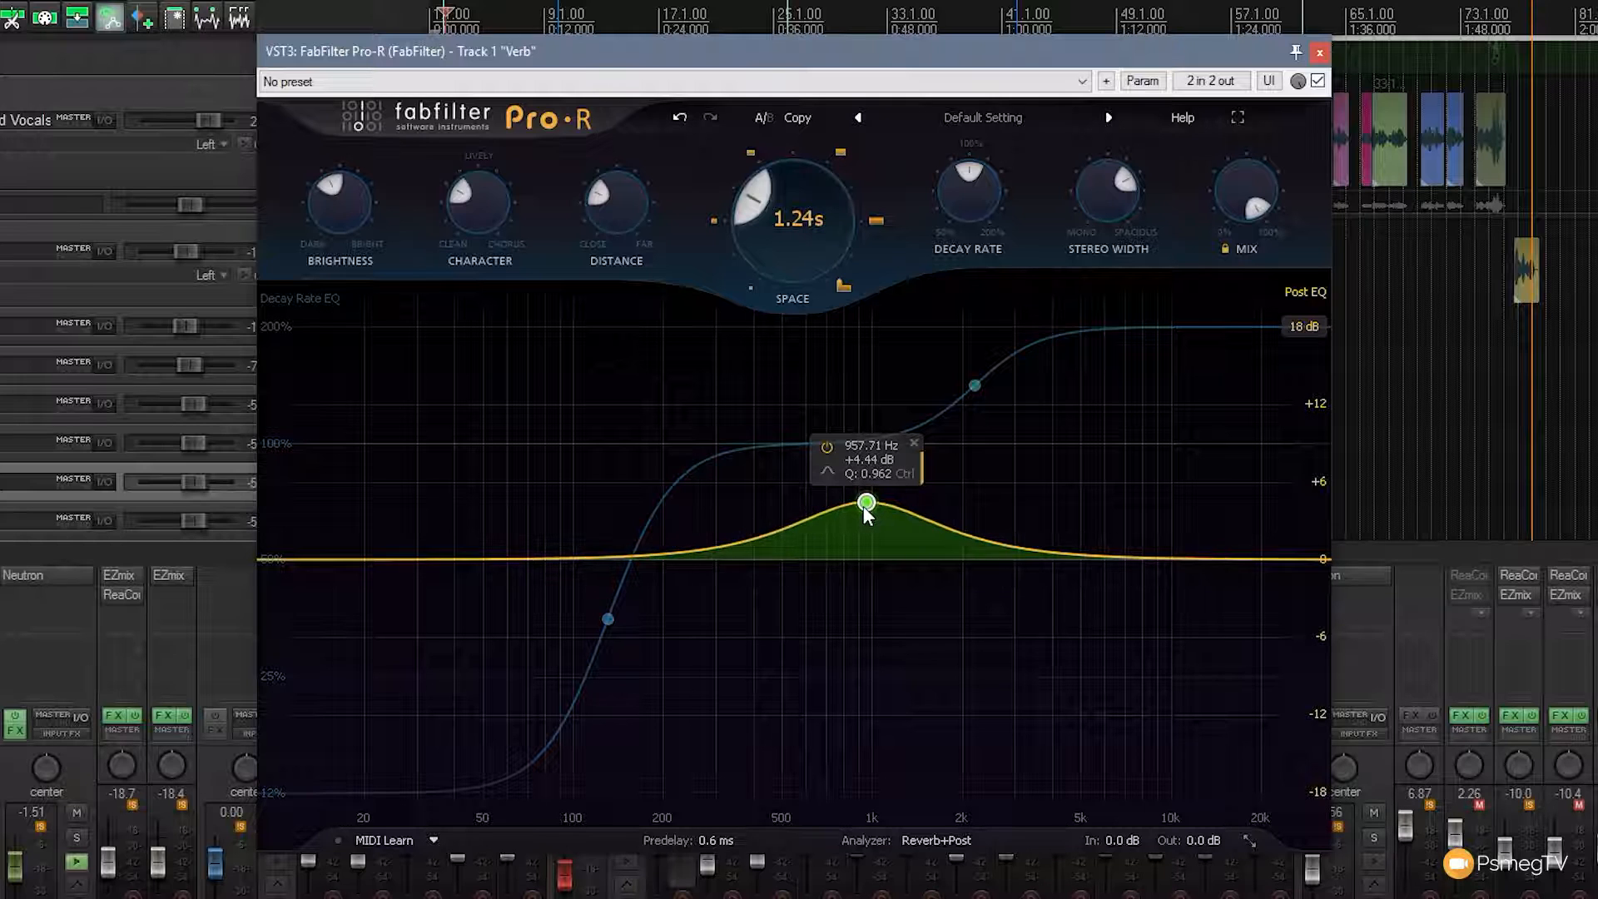
scroll(865, 509, "down", 6)
scroll(865, 510, "up", 1)
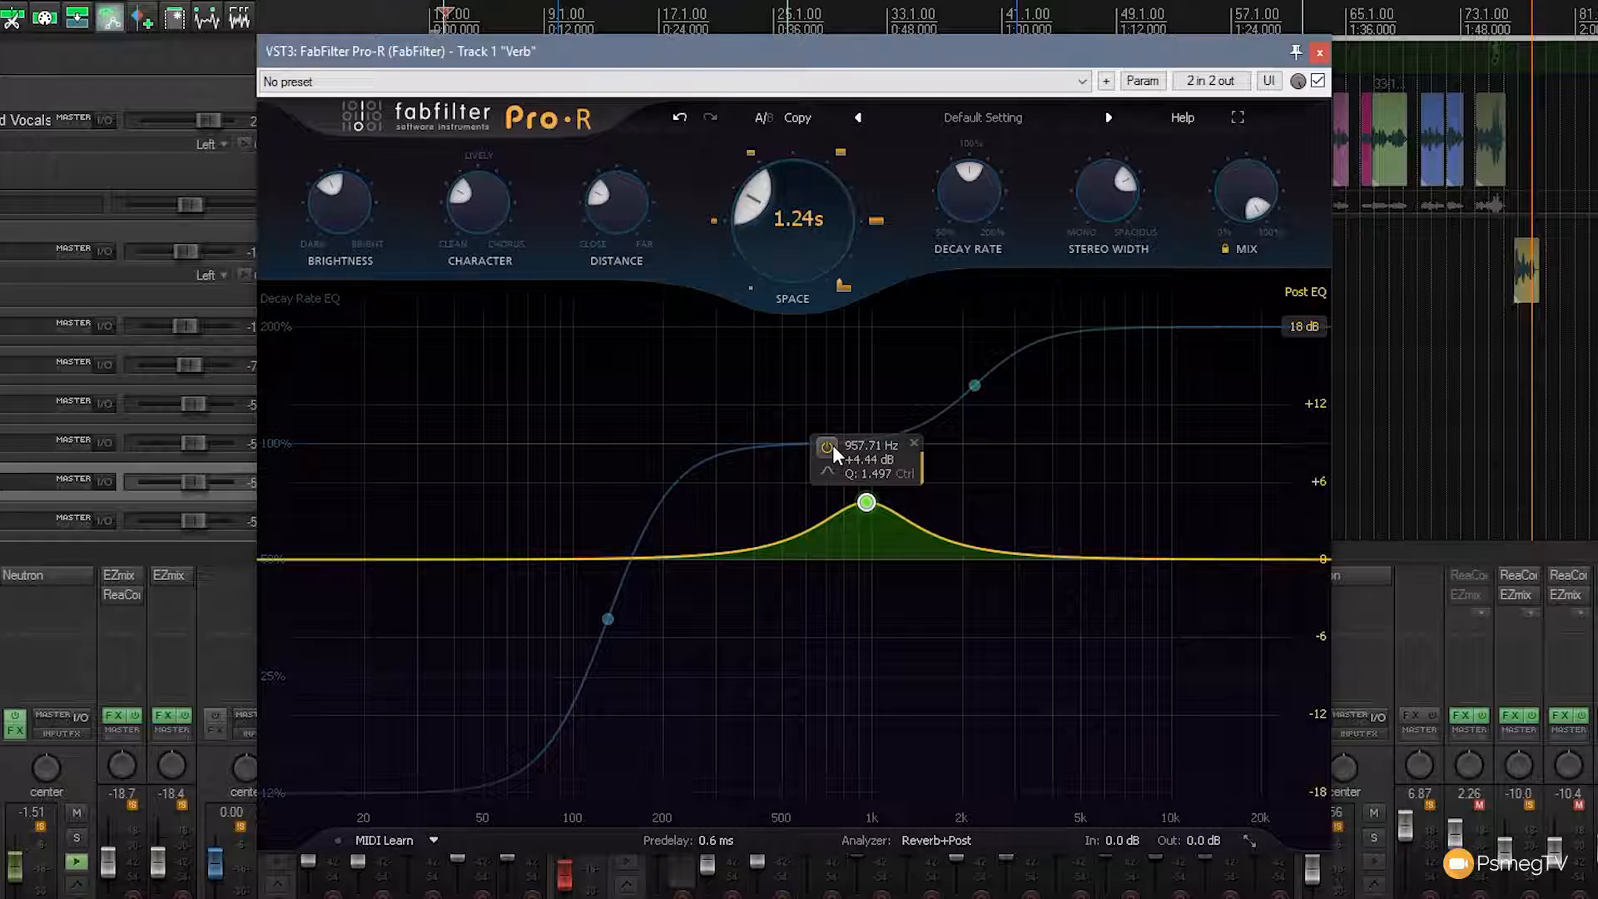
left_click(914, 447)
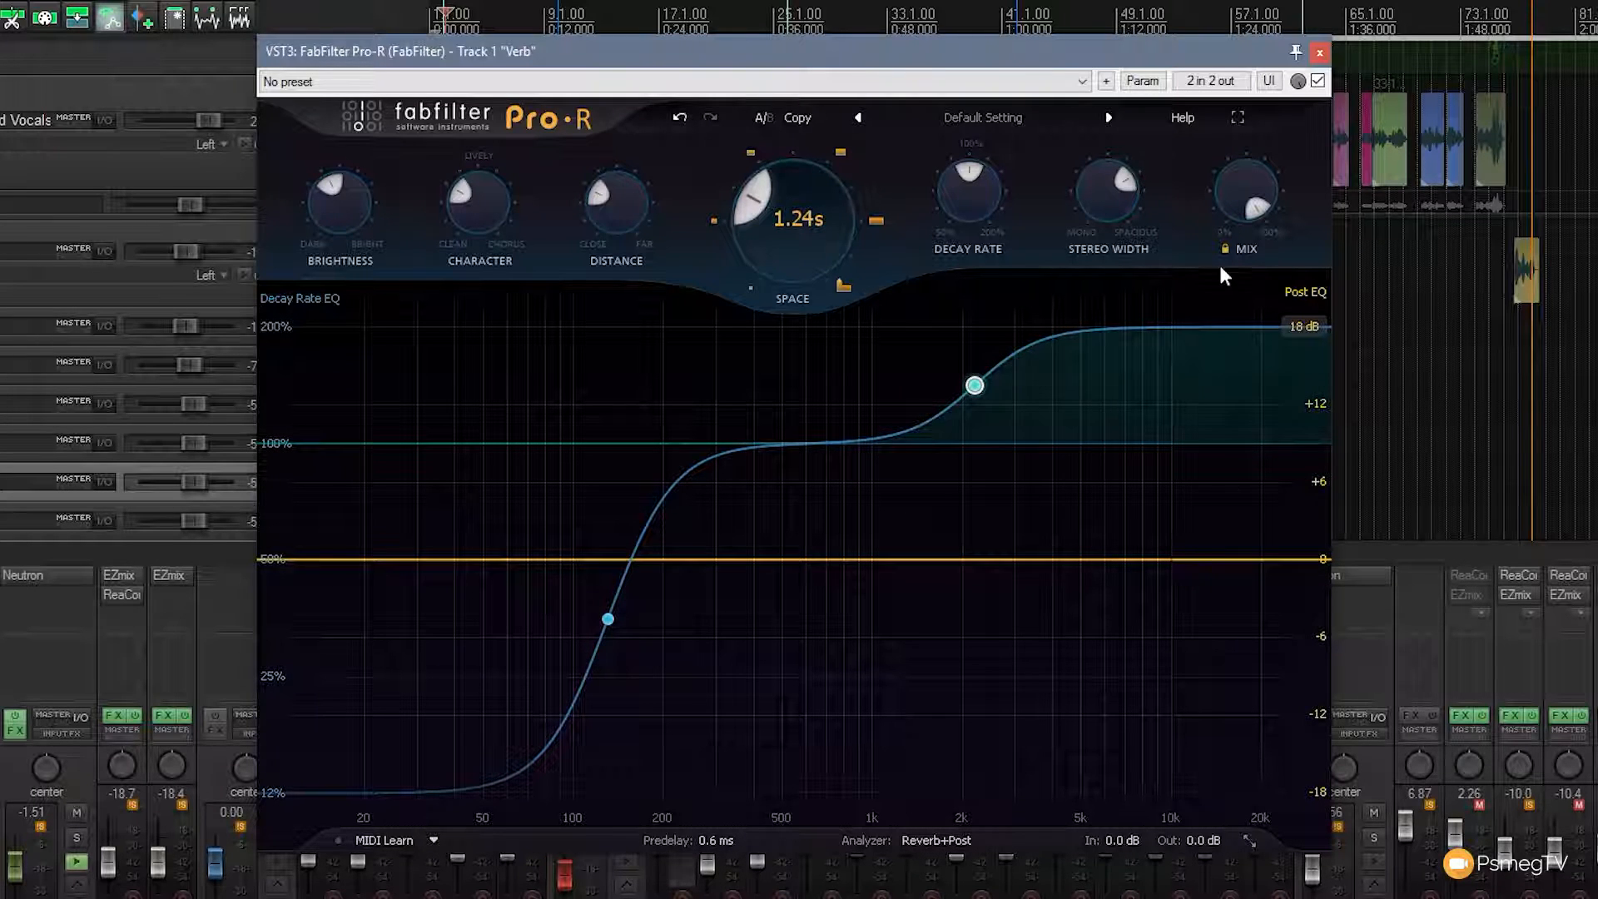
Lower the Mix from fully wet and compare the playing track with the reverb bypassed and enabled
mouse_move(1256, 212)
key("space")
left_click_drag(1271, 212, 1274, 127)
key("space")
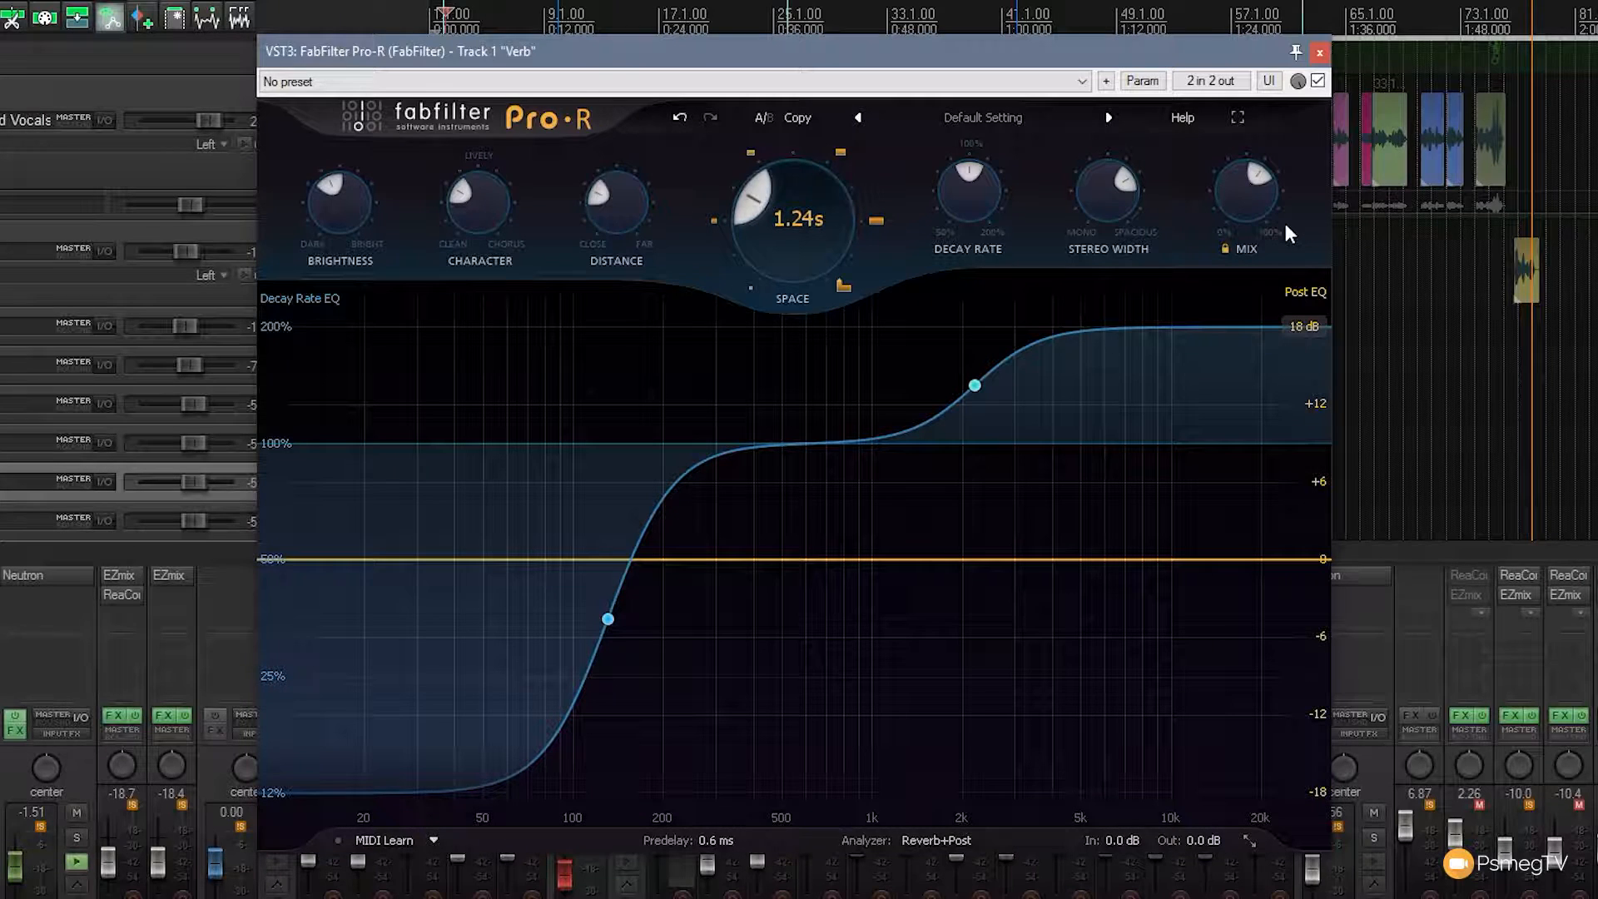
left_click(1318, 83)
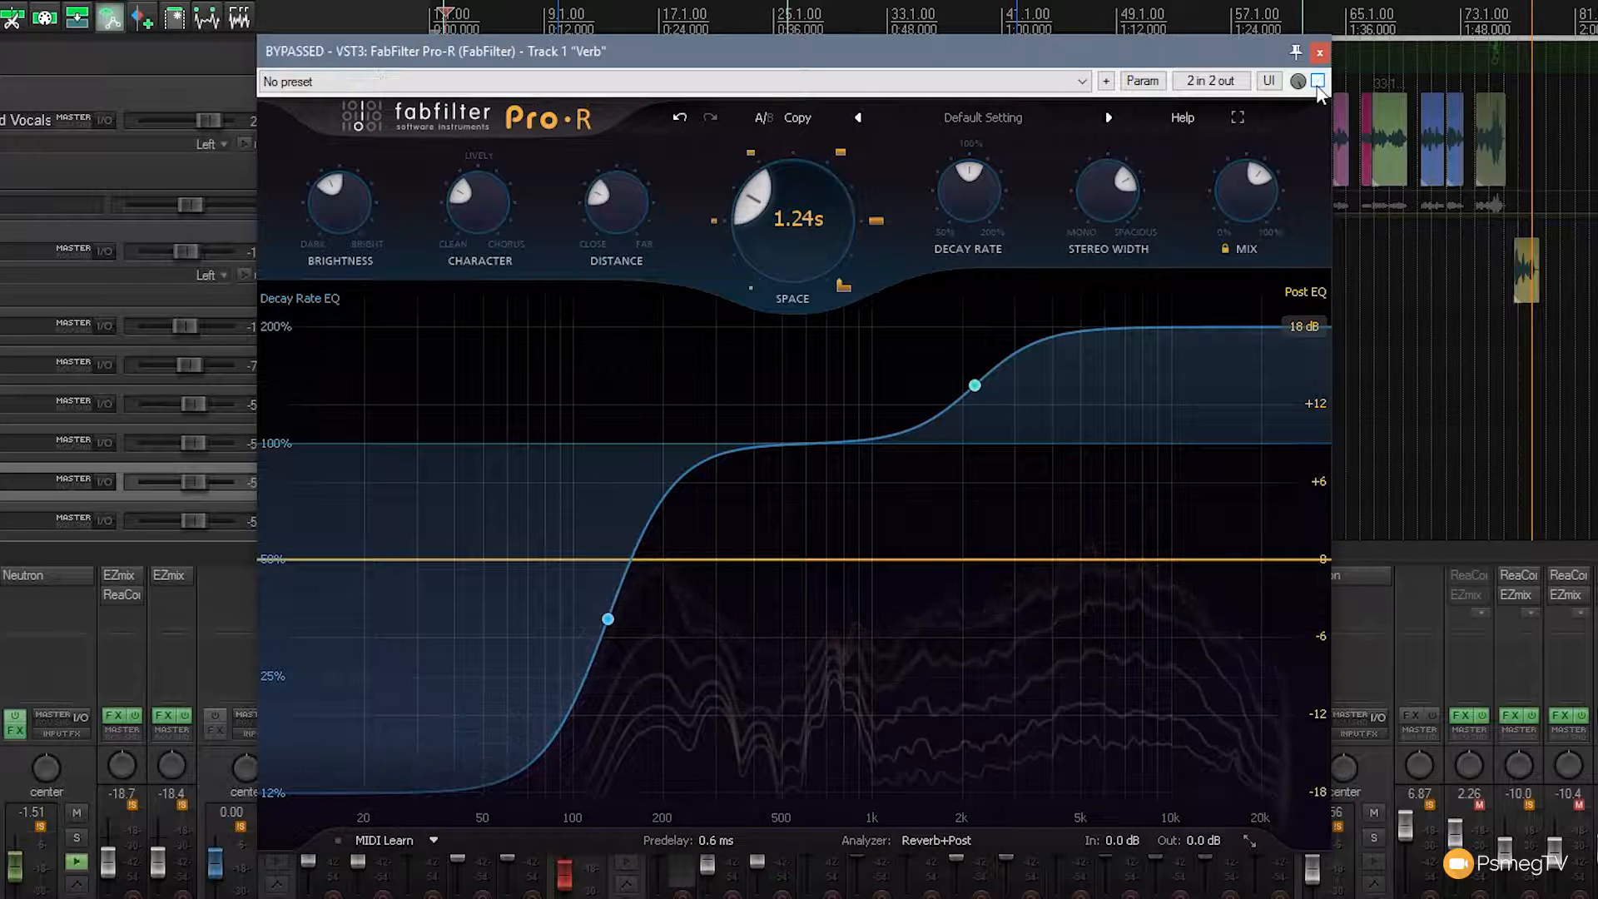
left_click(1317, 82)
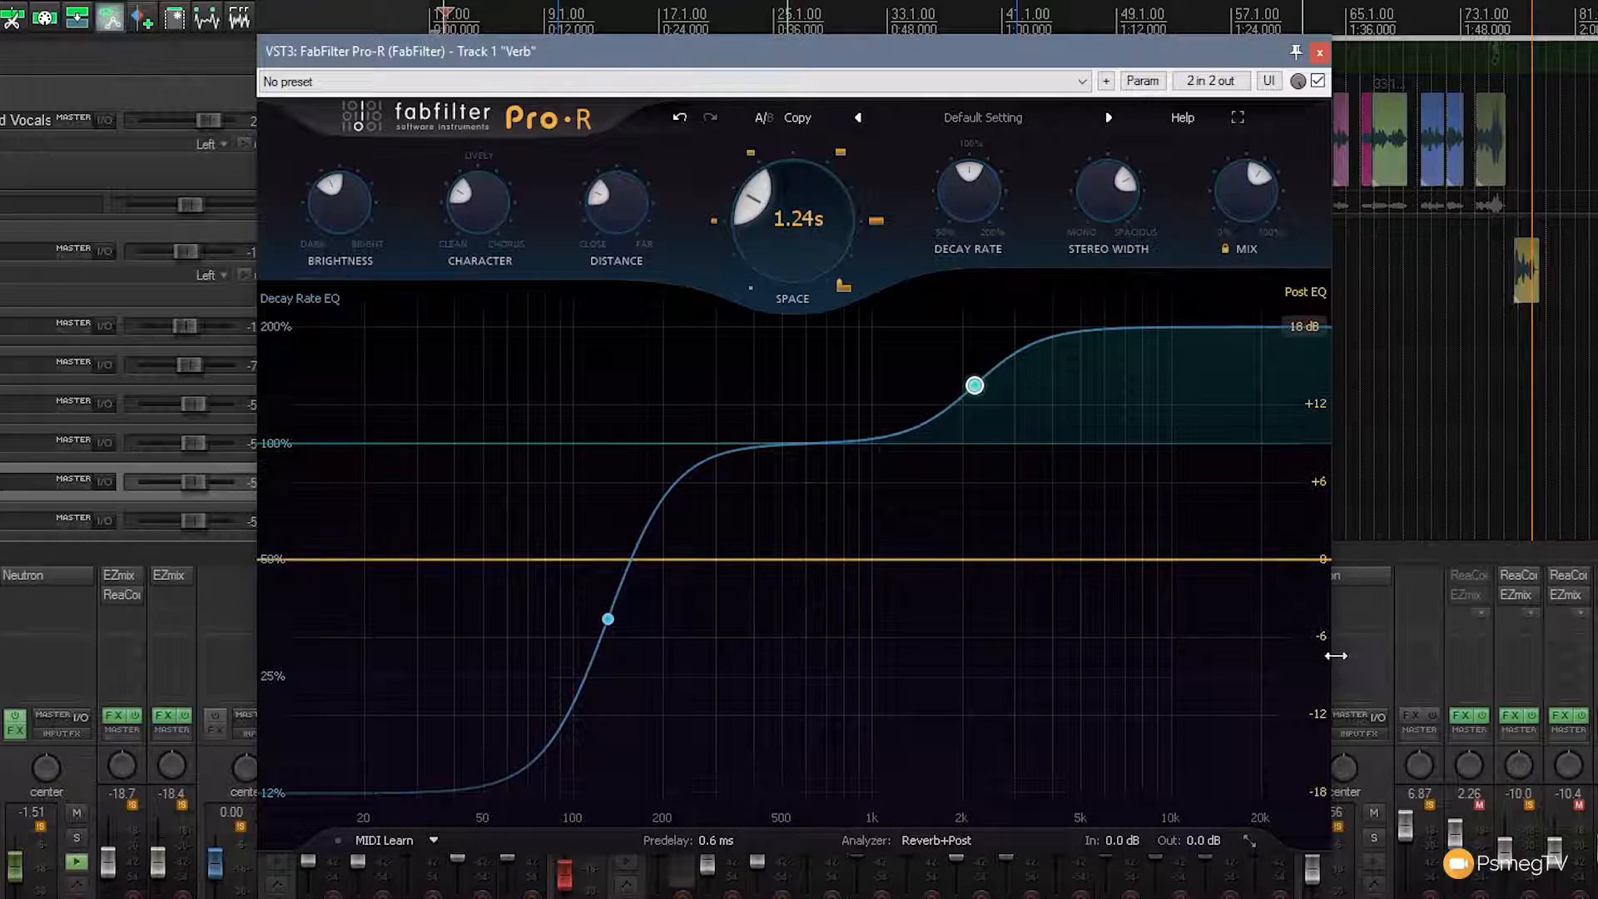
Check the Post EQ display range options without changing them, and return the Mix to 100%
left_click(1302, 327)
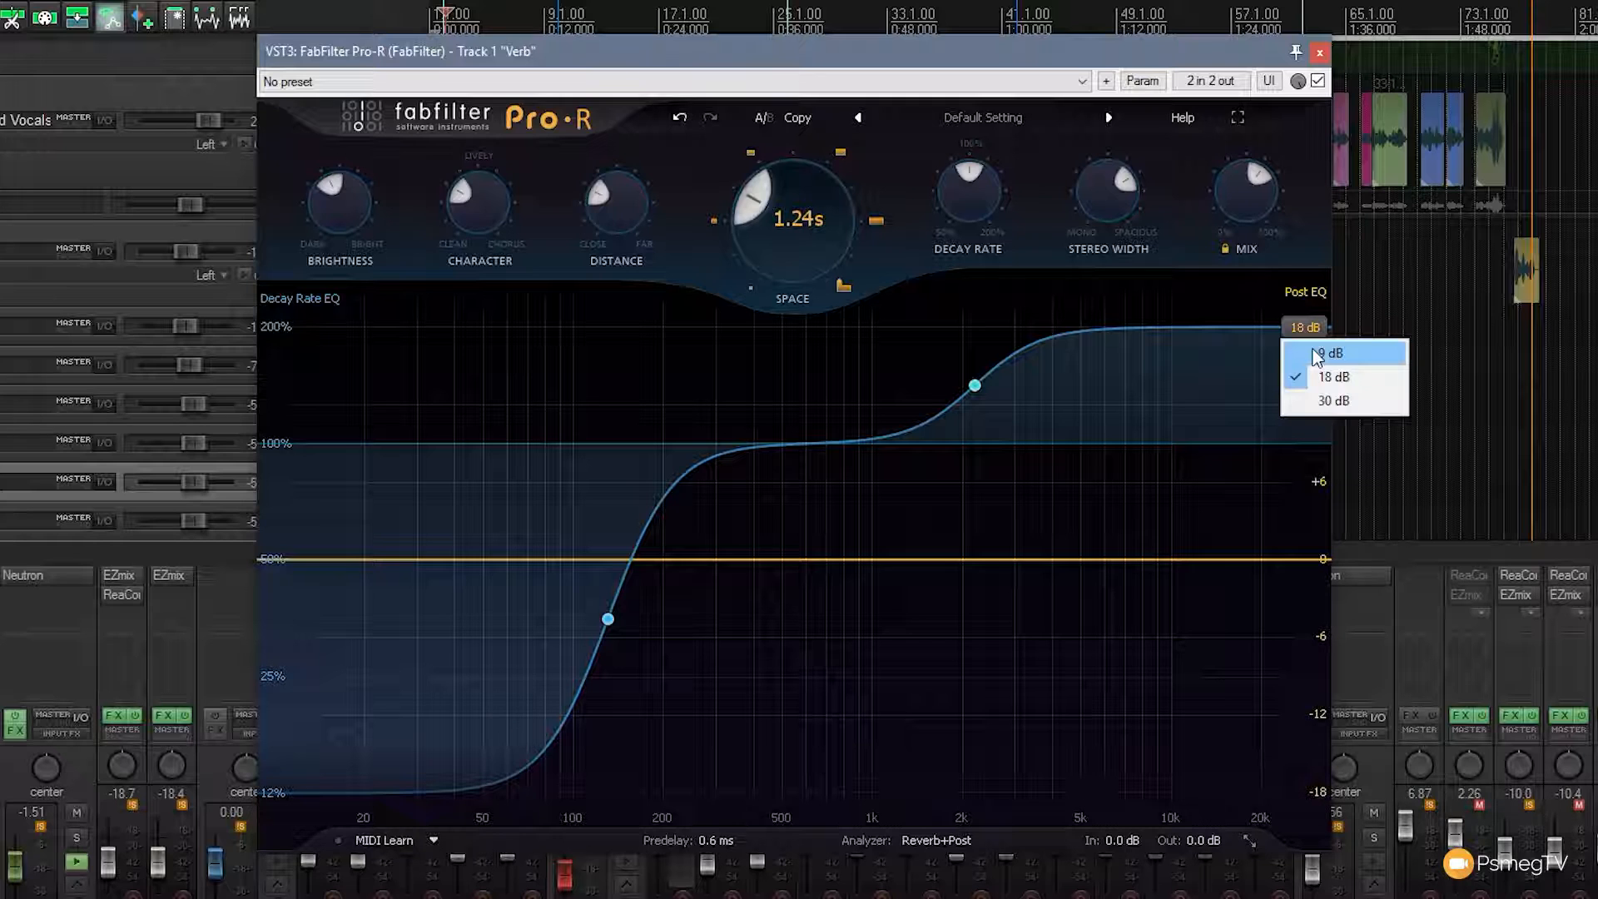
left_click(1151, 540)
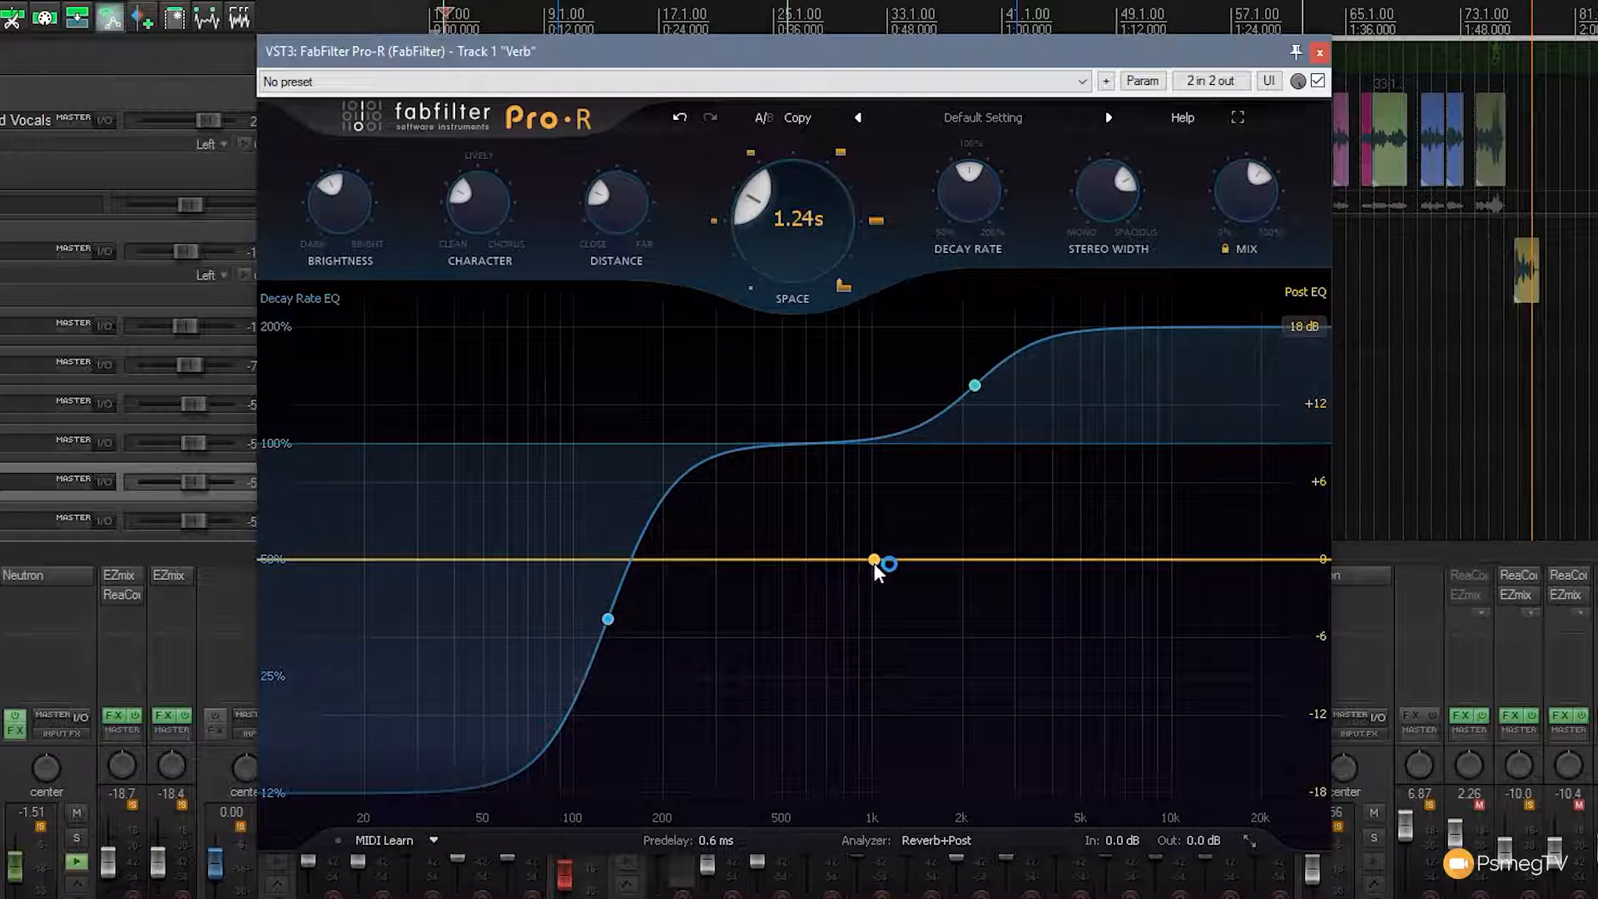
mouse_move(1248, 185)
left_click_drag(1244, 176, 1244, 125)
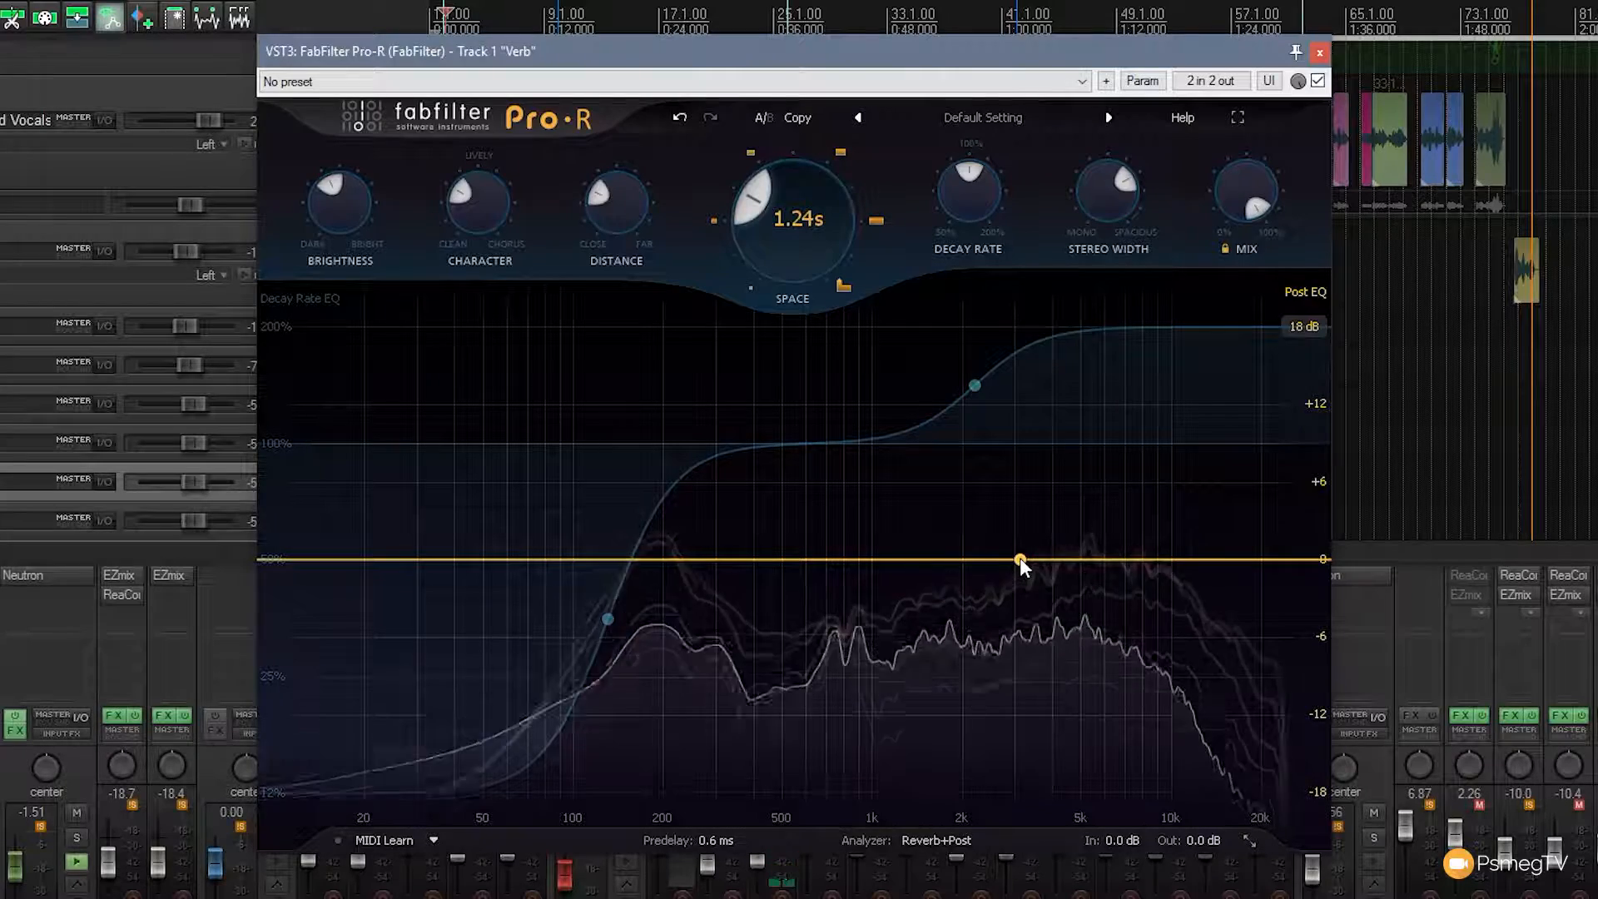
Add a Post EQ bell of +11.89 dB at 6912.7 Hz, narrow it, and move it to -11.22 dB at 1094.4 Hz with Q 6.055
left_click_drag(1021, 557, 1123, 411)
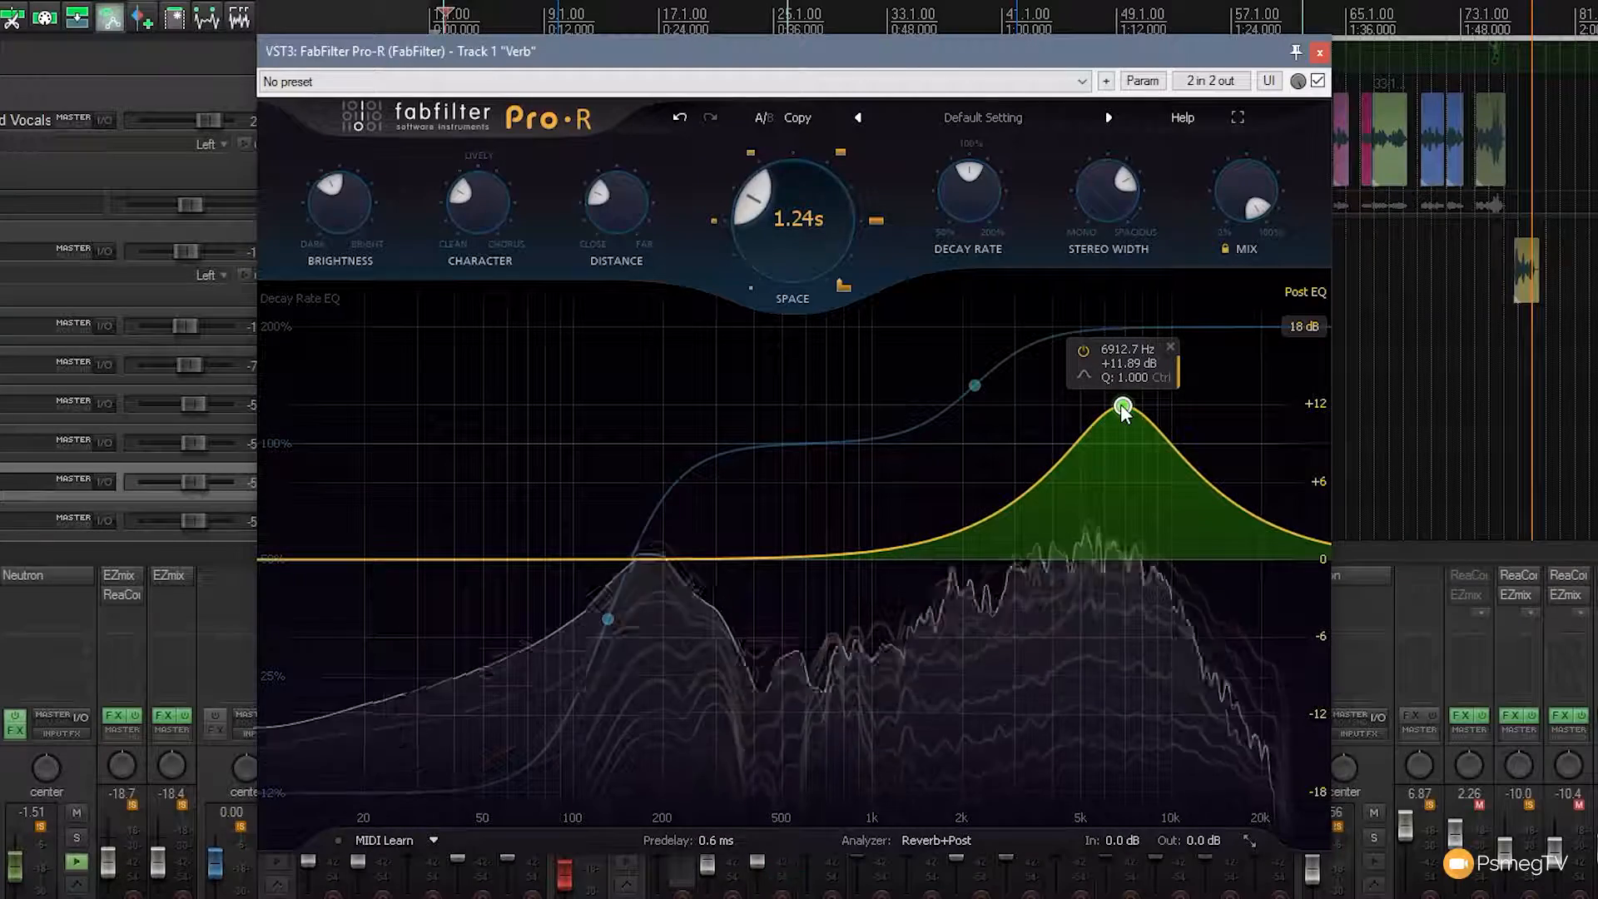
scroll(1122, 407, "up", 10)
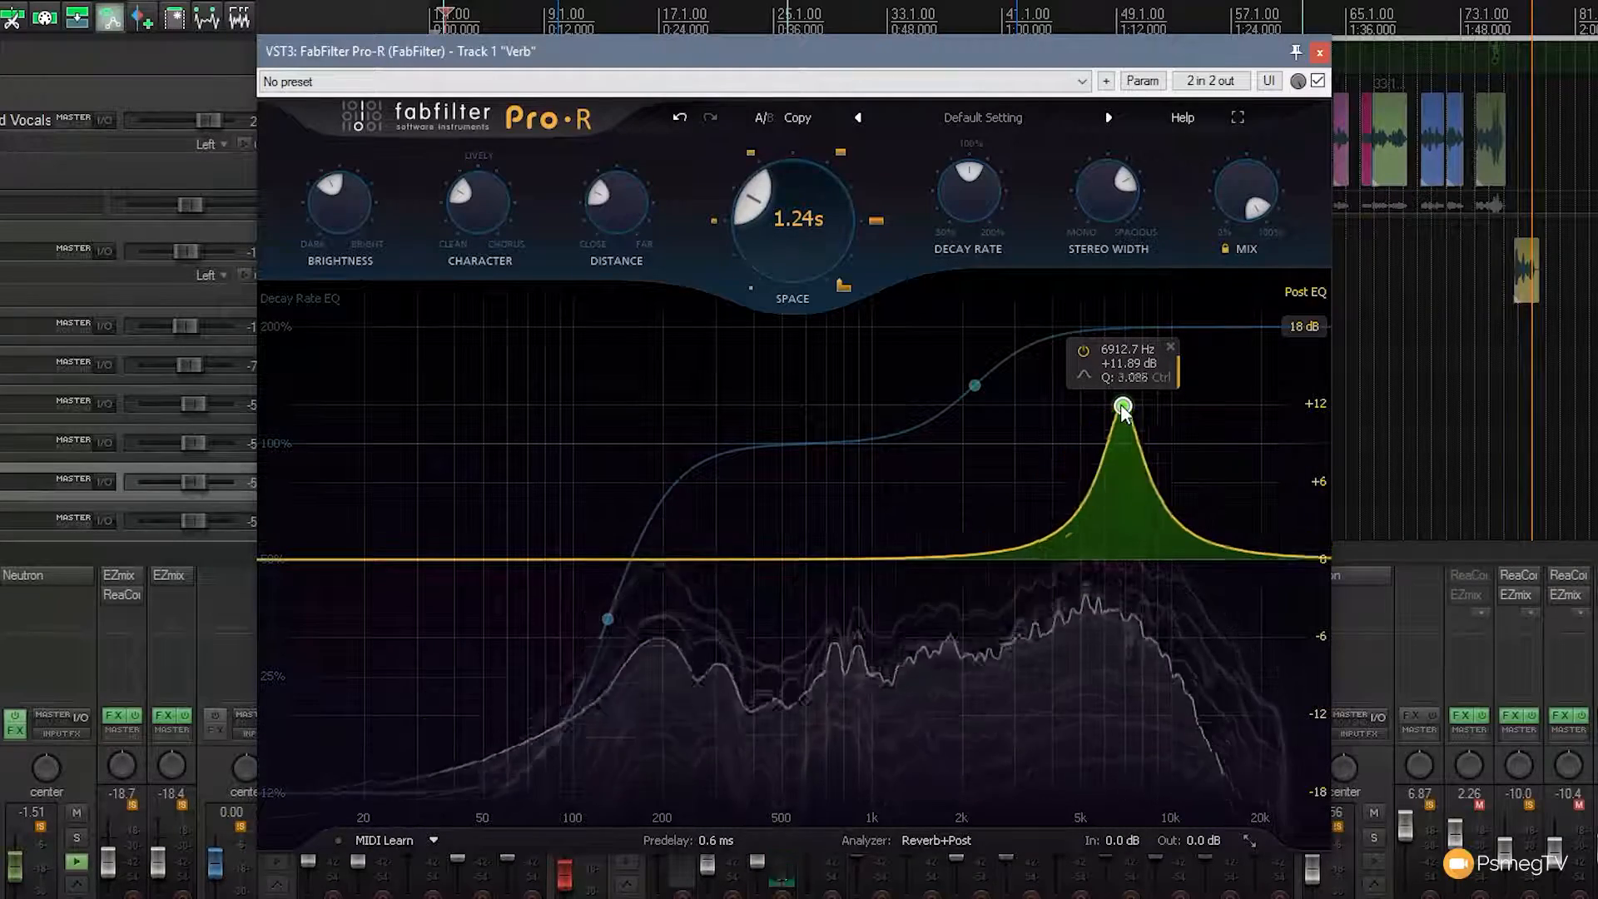
left_click_drag(1122, 407, 890, 707)
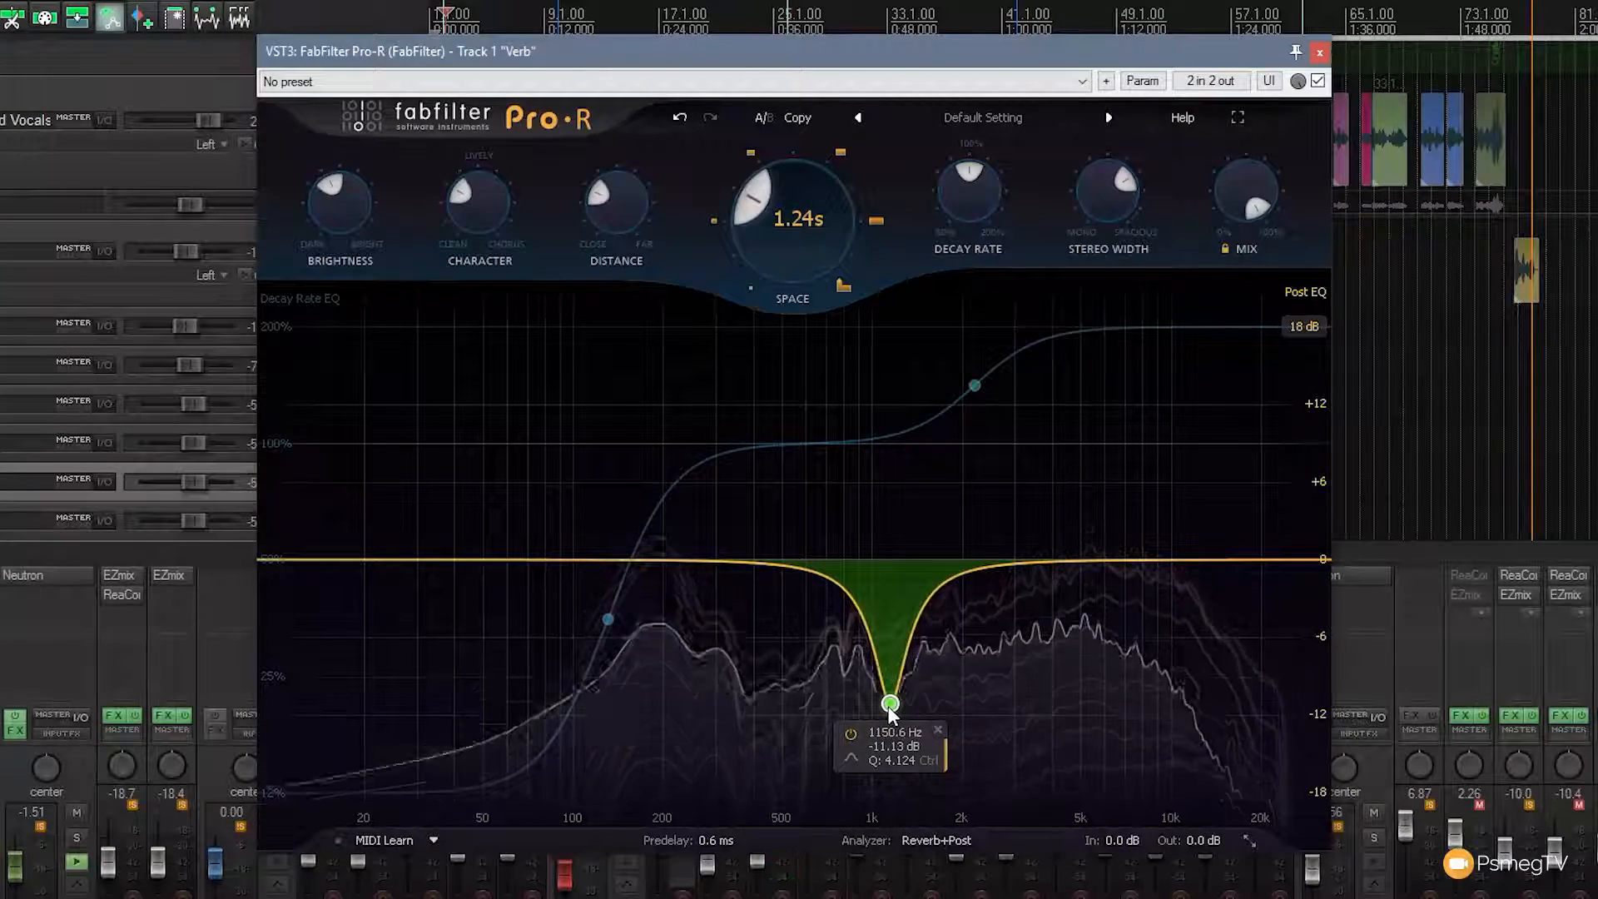
scroll(888, 707, "down", 1)
scroll(888, 707, "up", 5)
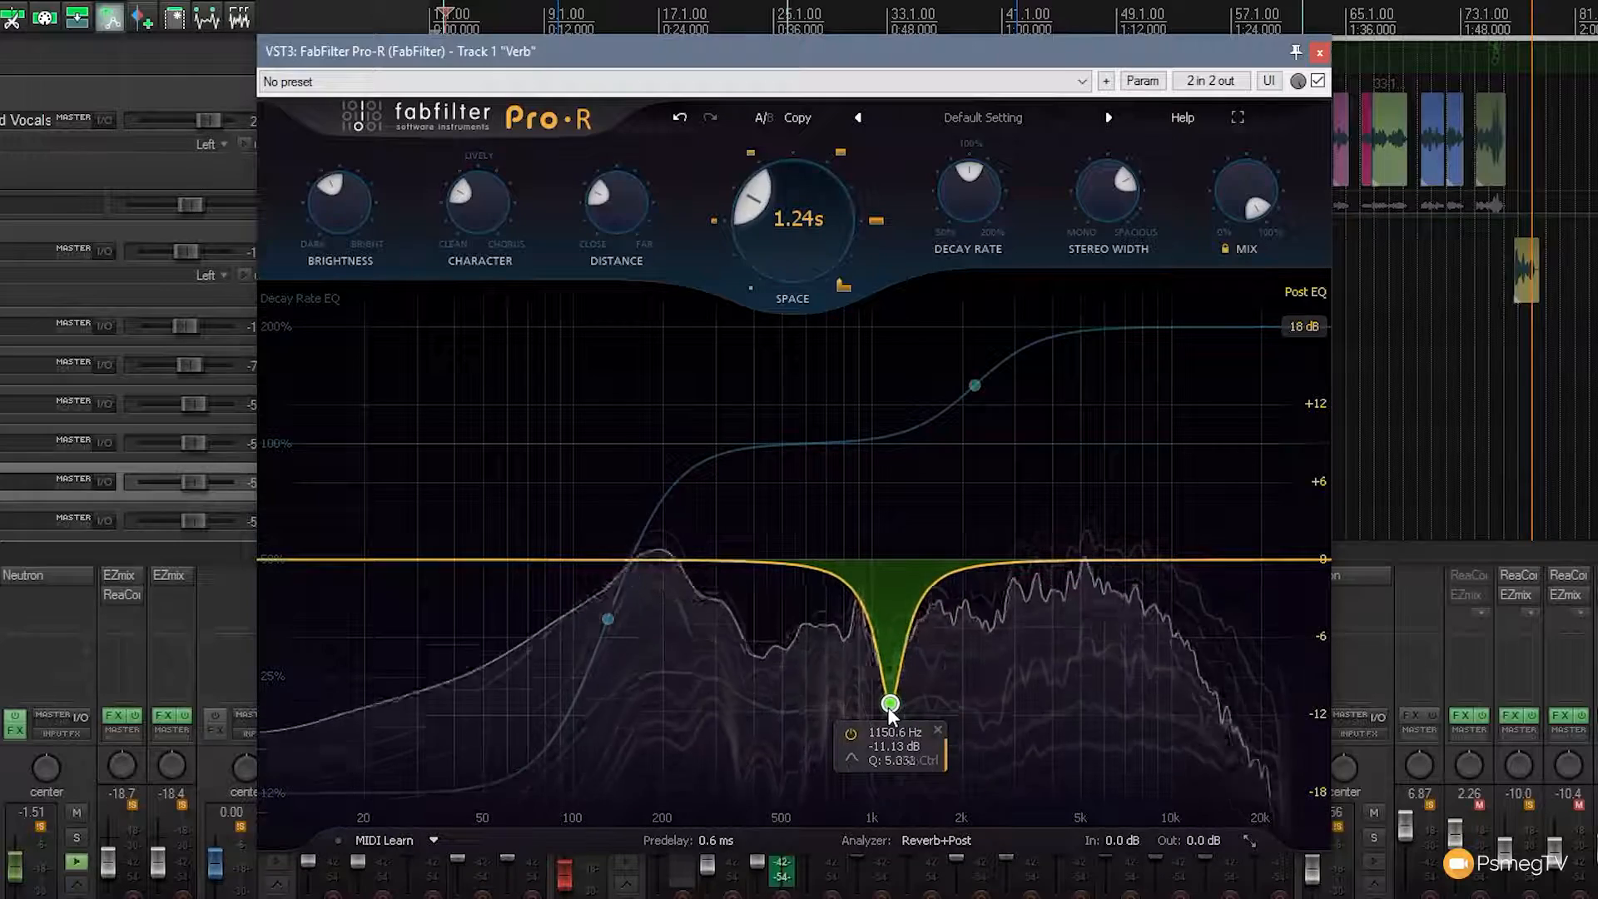
left_click_drag(889, 713, 847, 741)
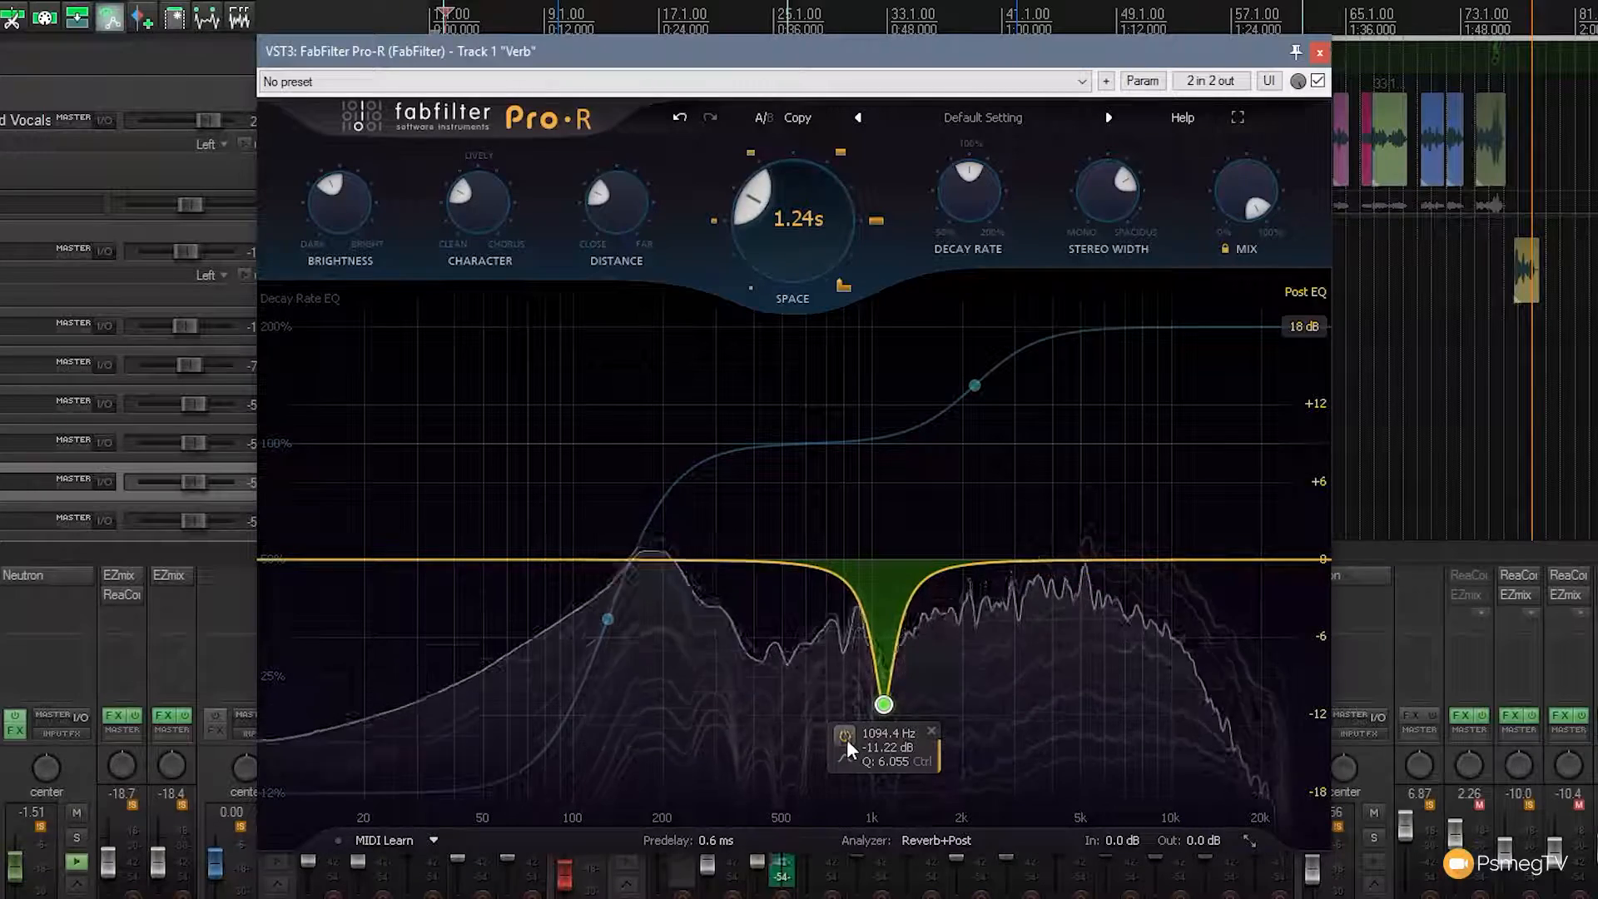
Move the Post EQ cut up to about 6.9 kHz and reduce its depth to about -8 dB
left_click(847, 739)
left_click_drag(884, 704, 1127, 659)
left_click(843, 459)
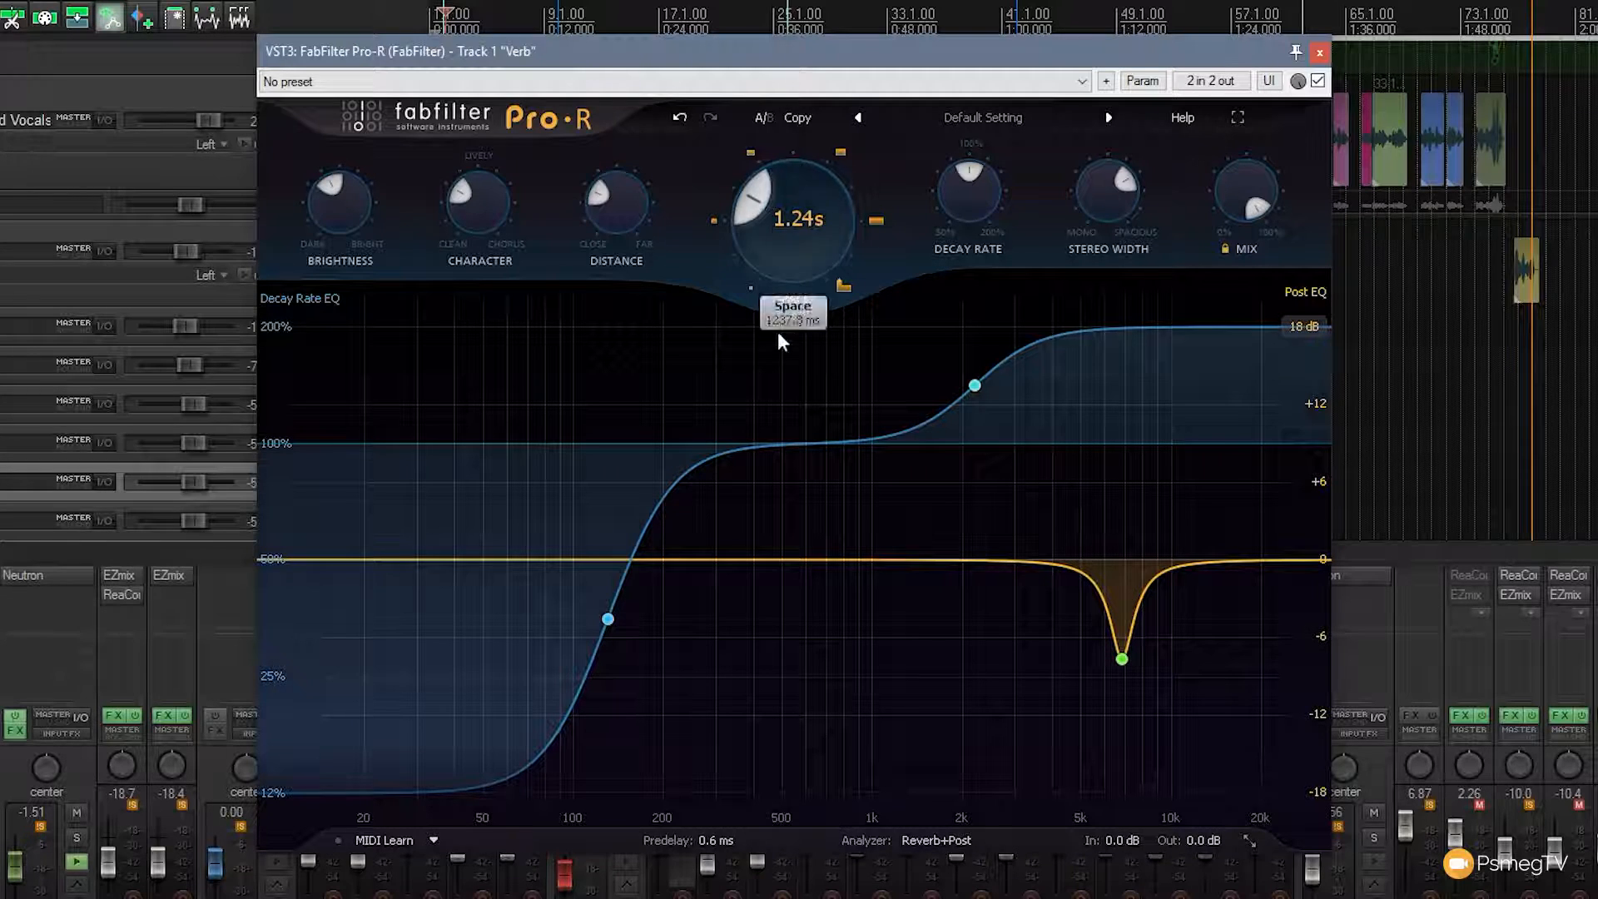
Switch to the alternate A/B state, raise its mid Decay Rate band to about 173% near 3.4 kHz, and deepen the Post EQ dip to about -11 dB
left_click(771, 117)
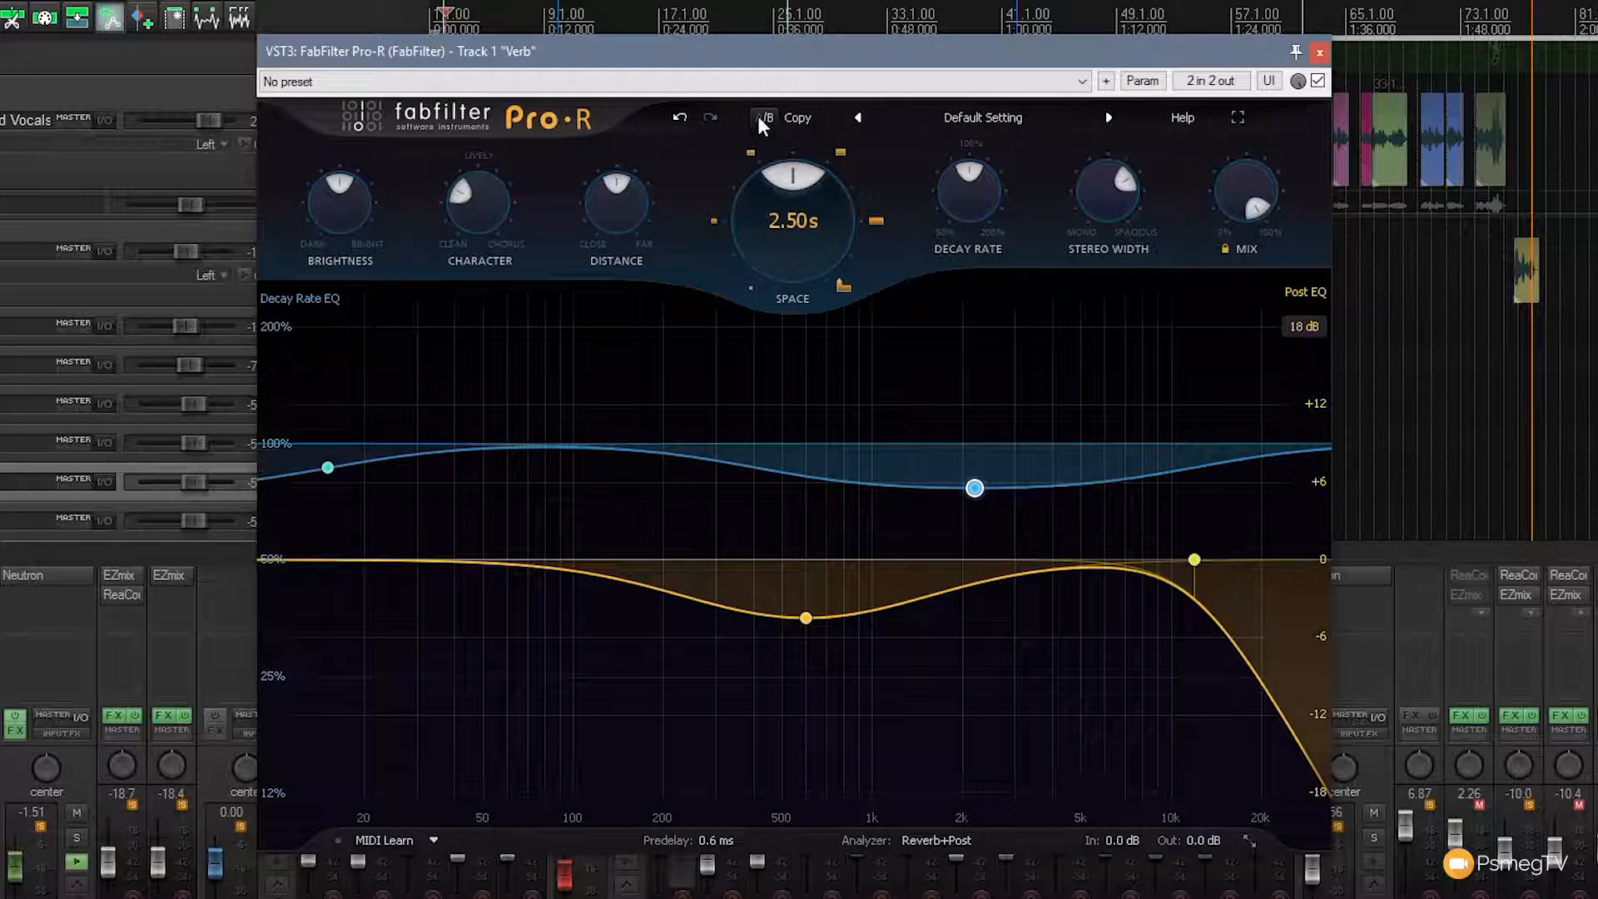
left_click_drag(999, 488, 1033, 349)
left_click_drag(799, 620, 760, 703)
Add a Post EQ low shelf of about -4 dB near 28 Hz and a bell of +13.73 dB at 1579.6 Hz
double_click(392, 560)
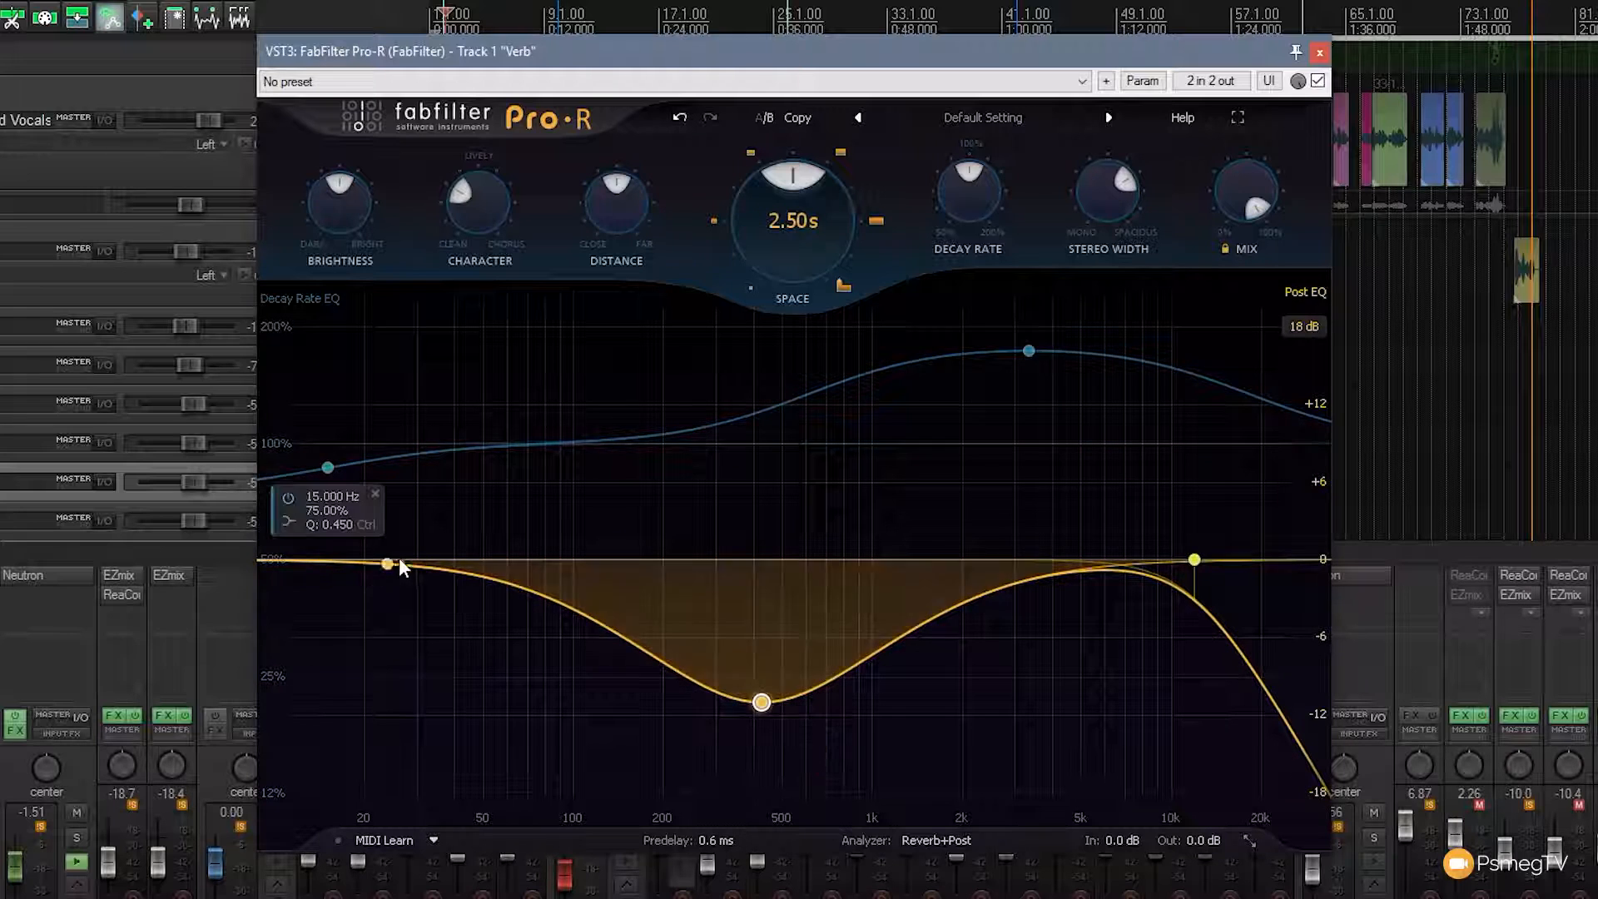
left_click_drag(392, 560, 405, 610)
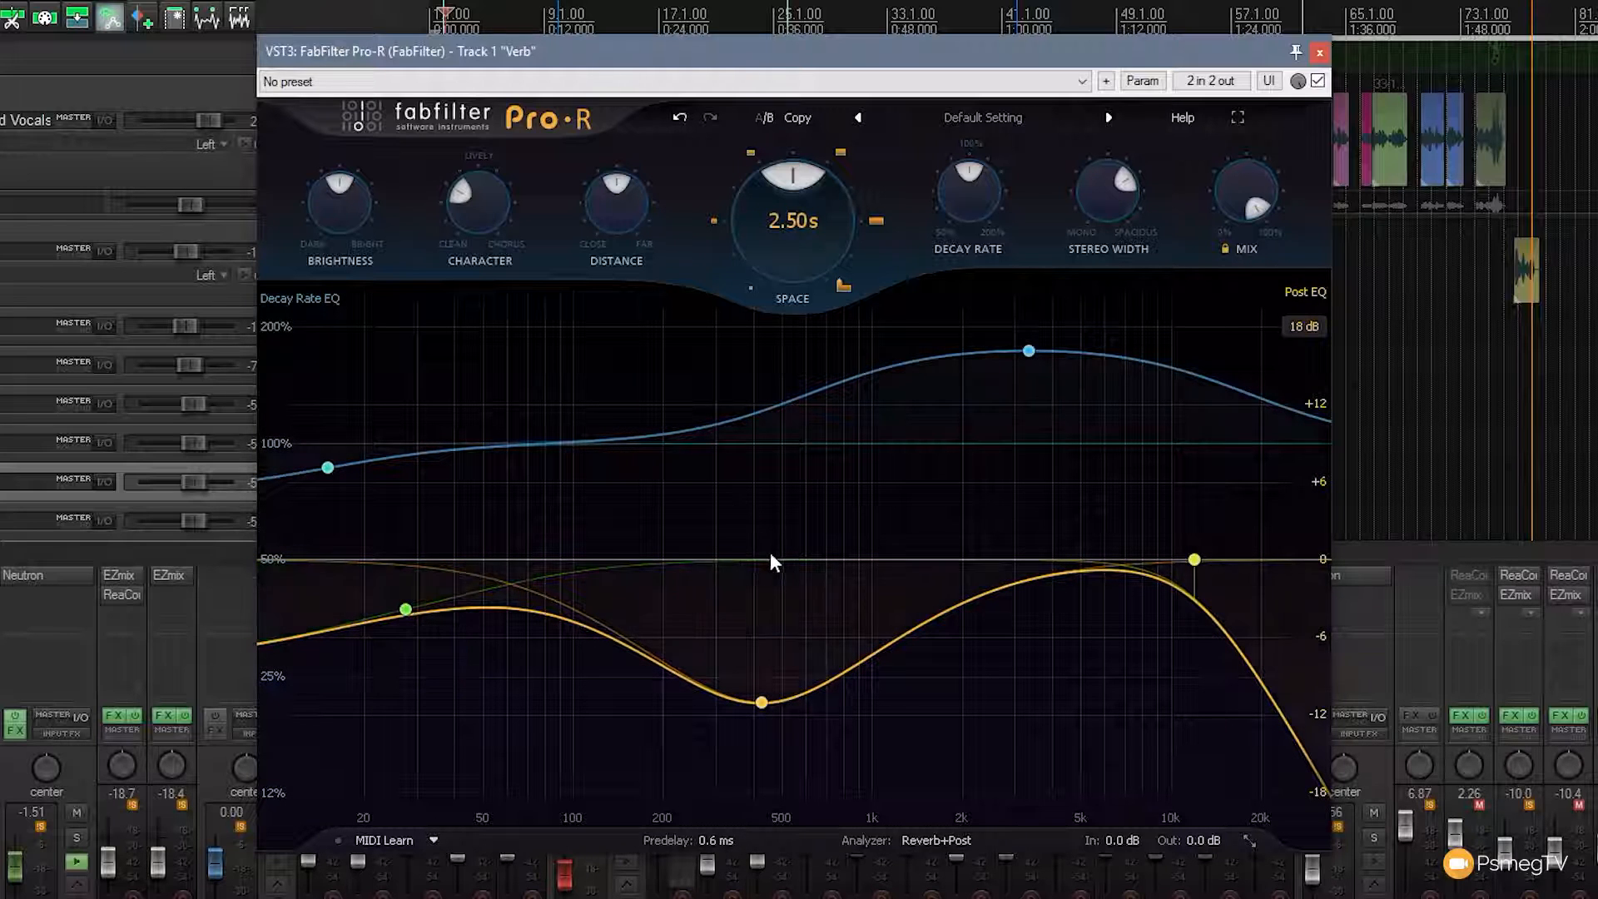
double_click(941, 630)
left_click_drag(942, 631, 931, 382)
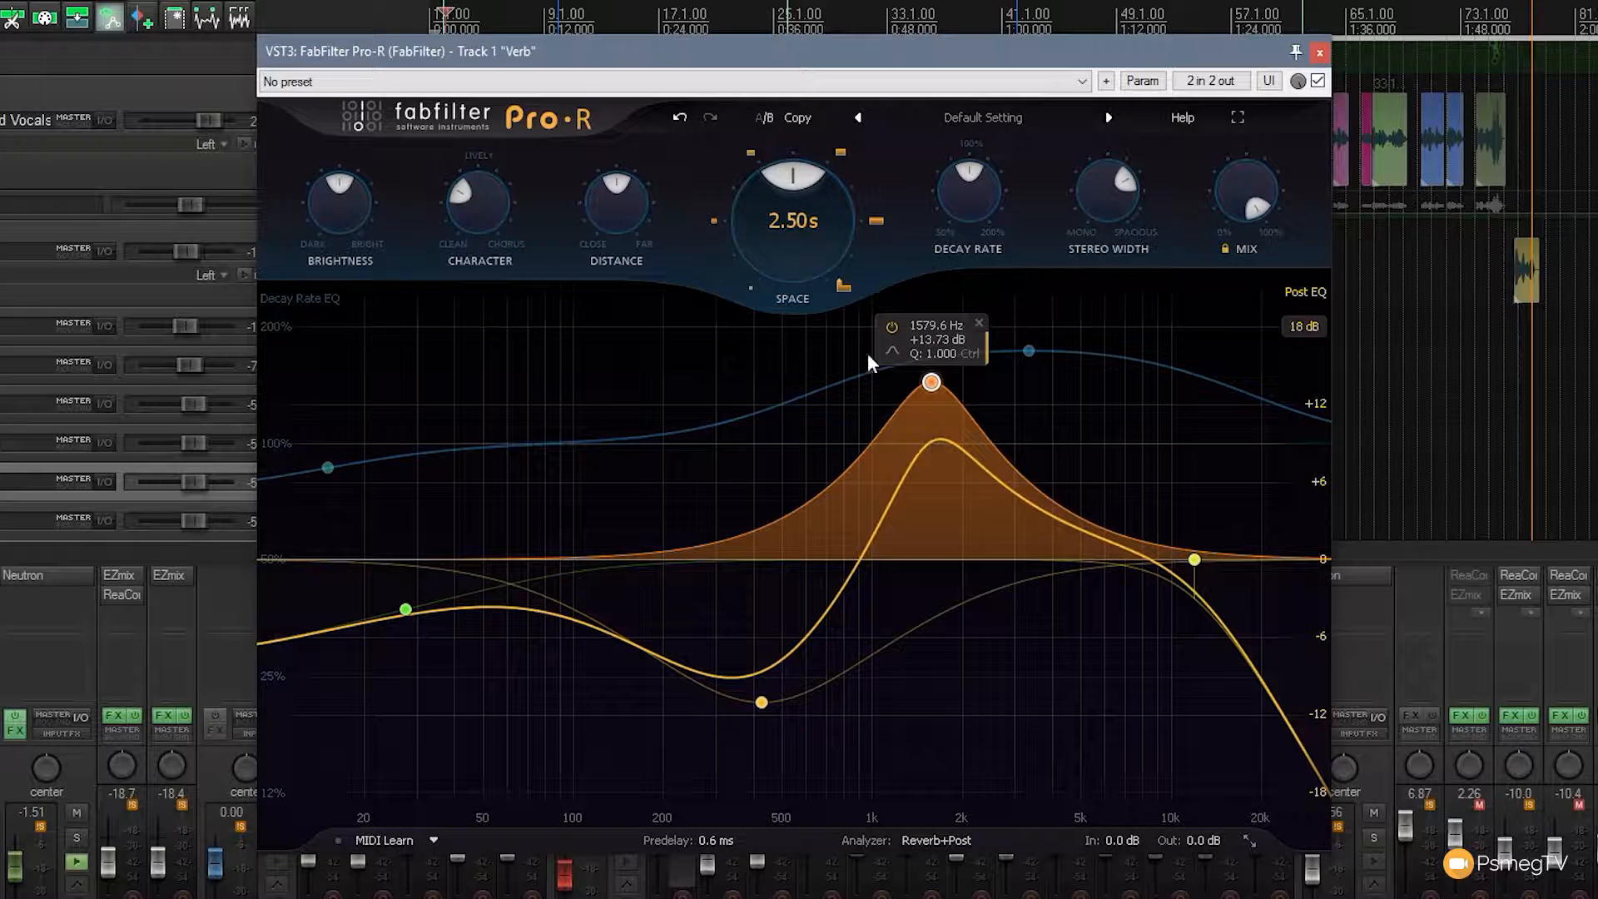
Compare the two A/B states and return to the original one with the 1.24 s Space setting
left_click(757, 118)
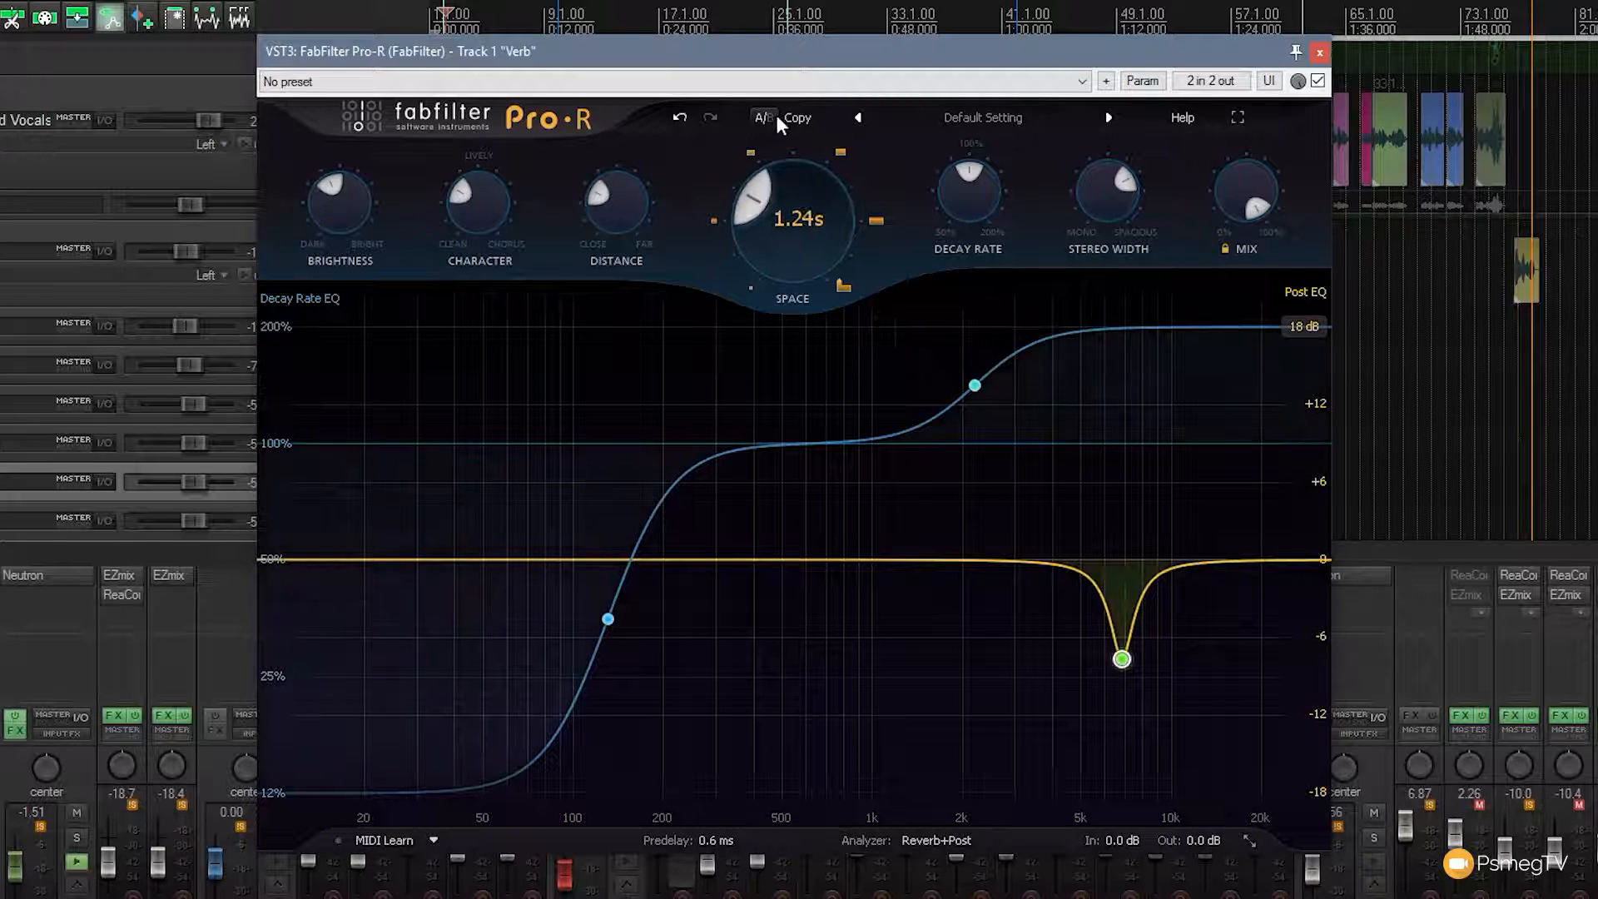
left_click(775, 117)
left_click(761, 116)
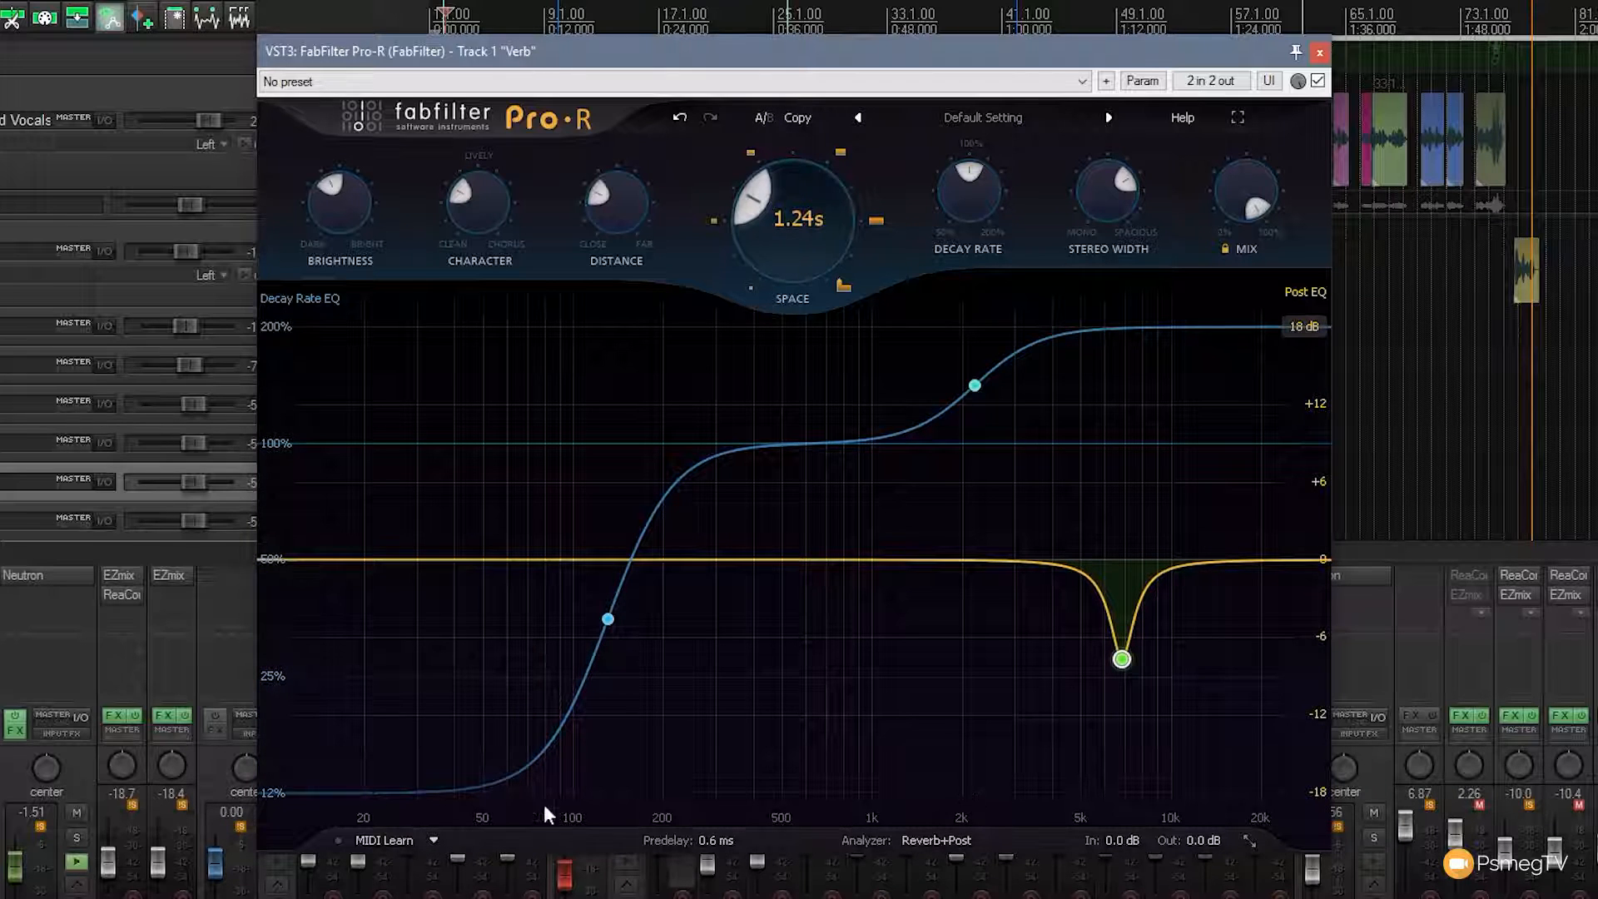
Set the reverb plug-in's interface size to Medium
mouse_move(1134, 842)
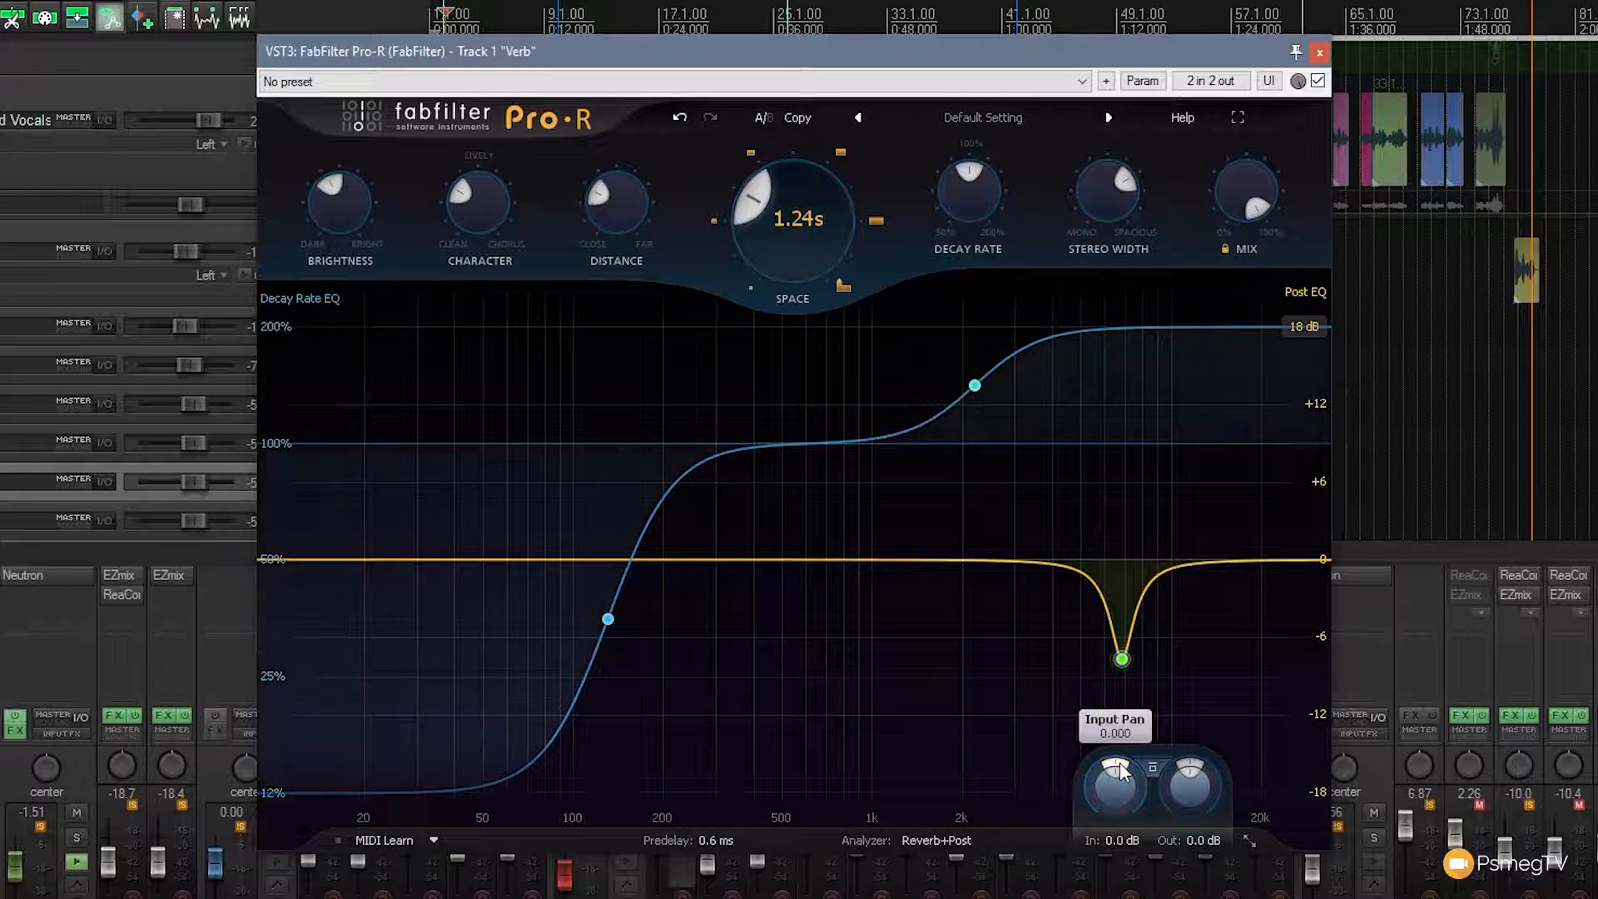
mouse_move(1122, 771)
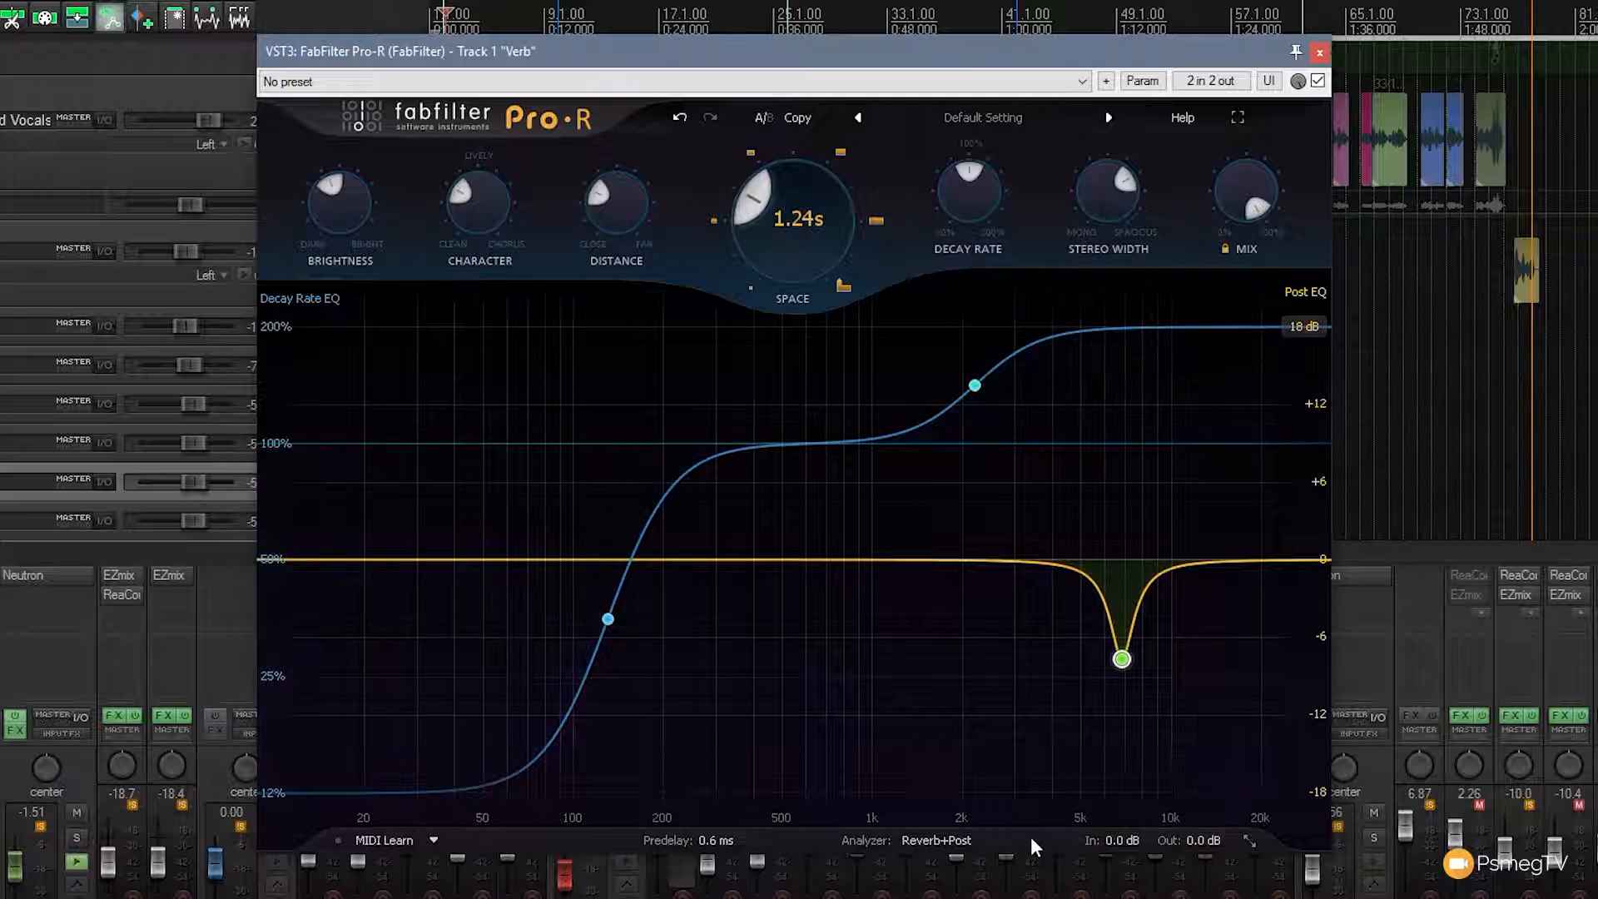
left_click(1250, 841)
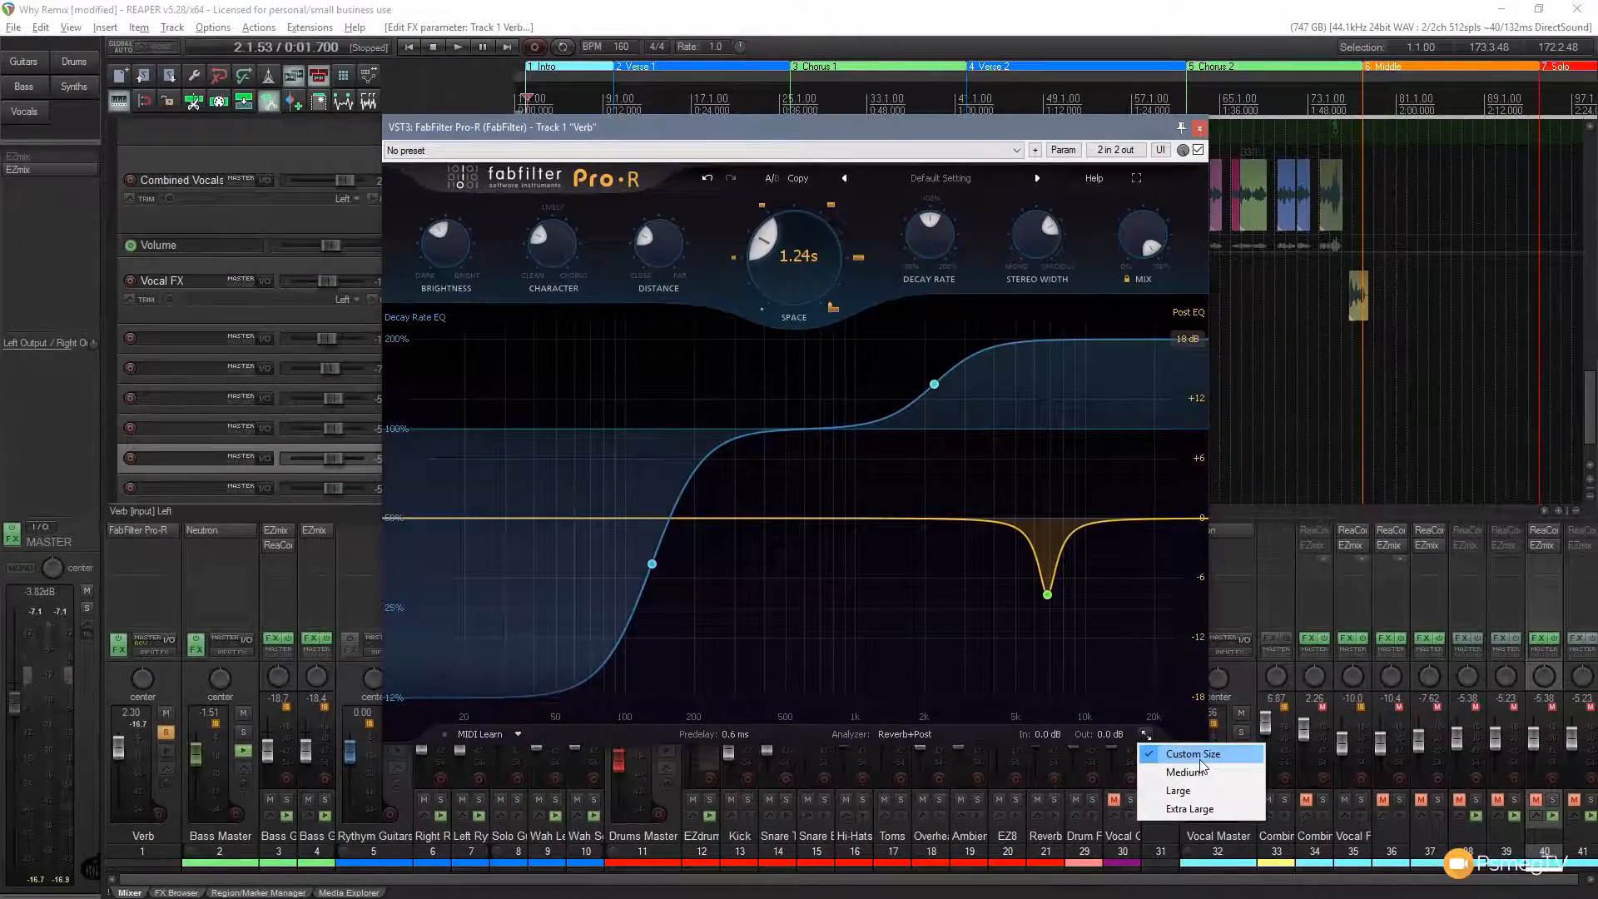
left_click(1201, 774)
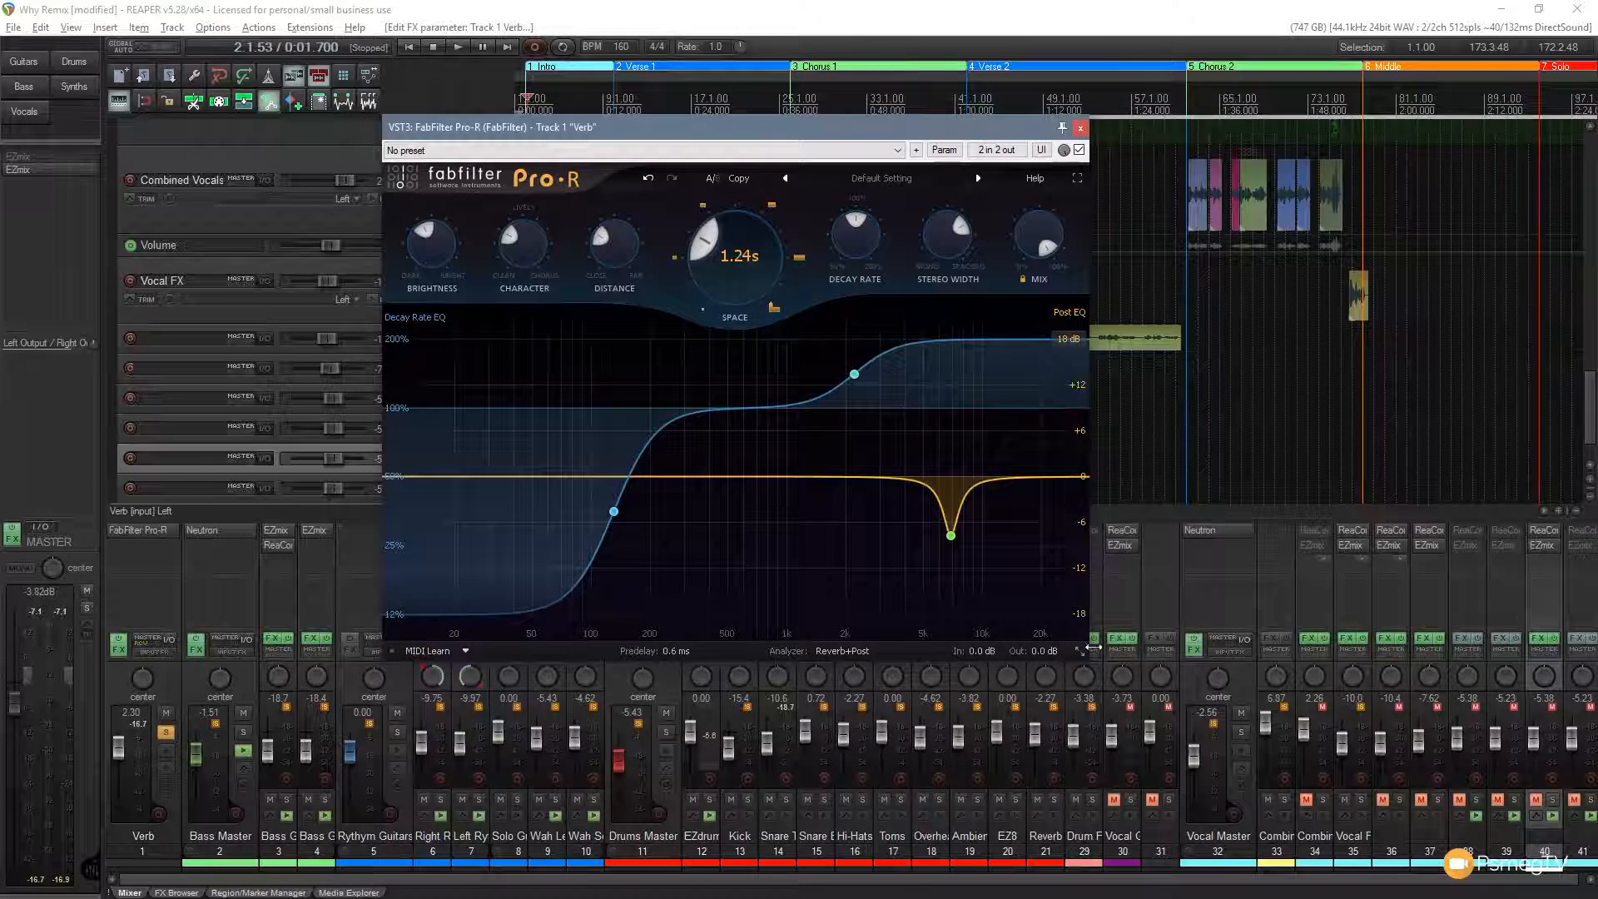
Increase the reverb plug-in's interface size to Large and on to Extra Large, and move its window up and left for more room
left_click(1079, 652)
left_click(1112, 707)
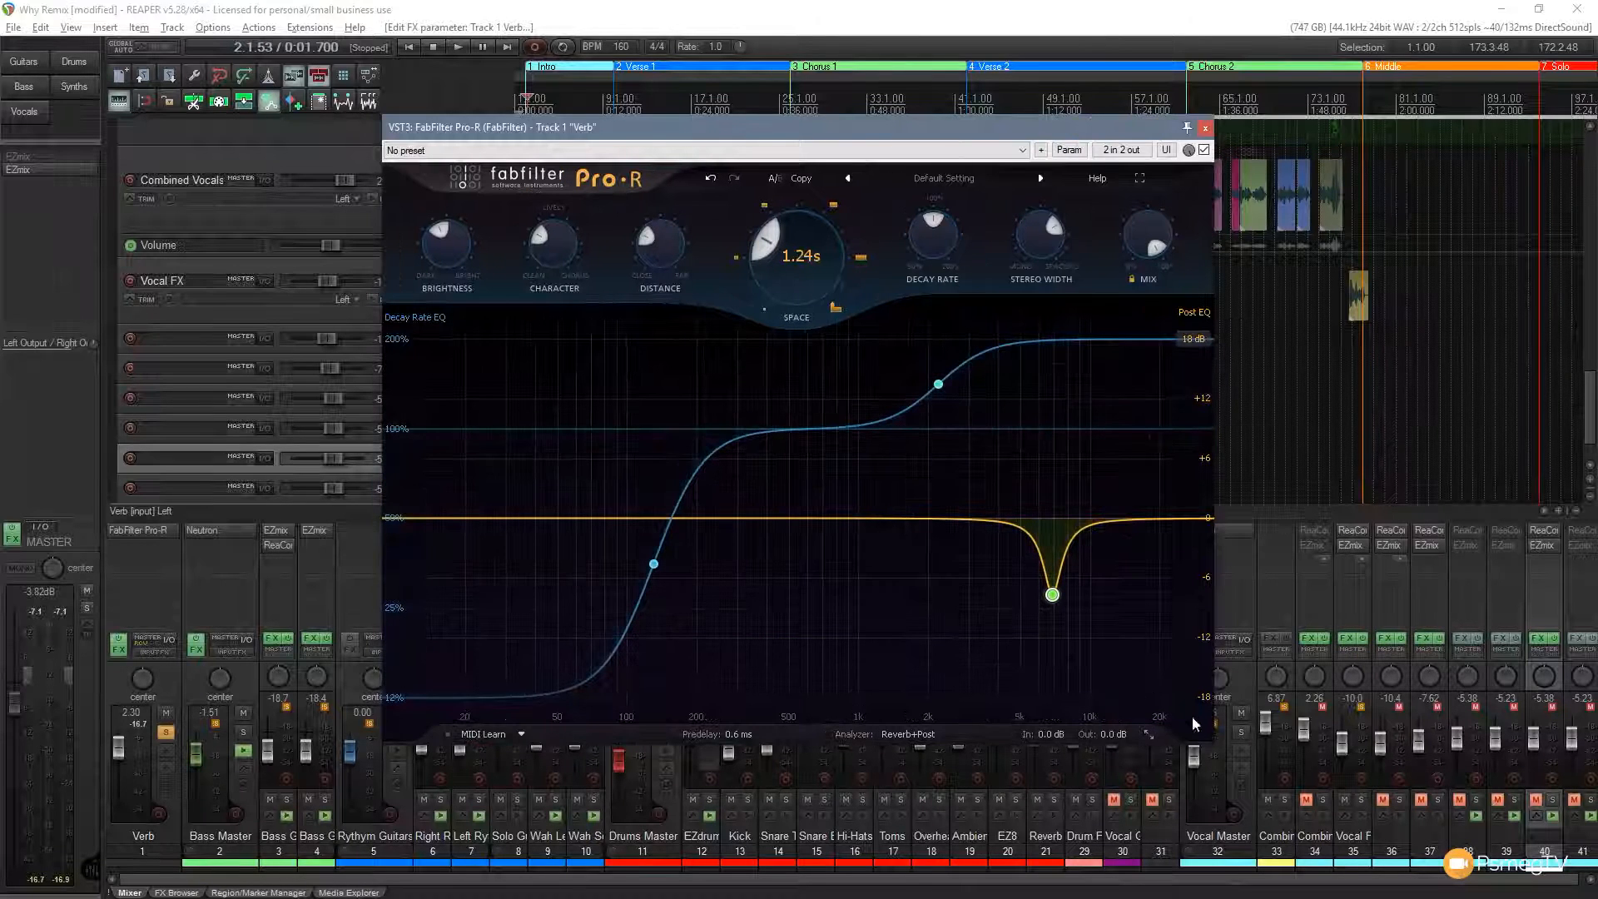
left_click(1152, 740)
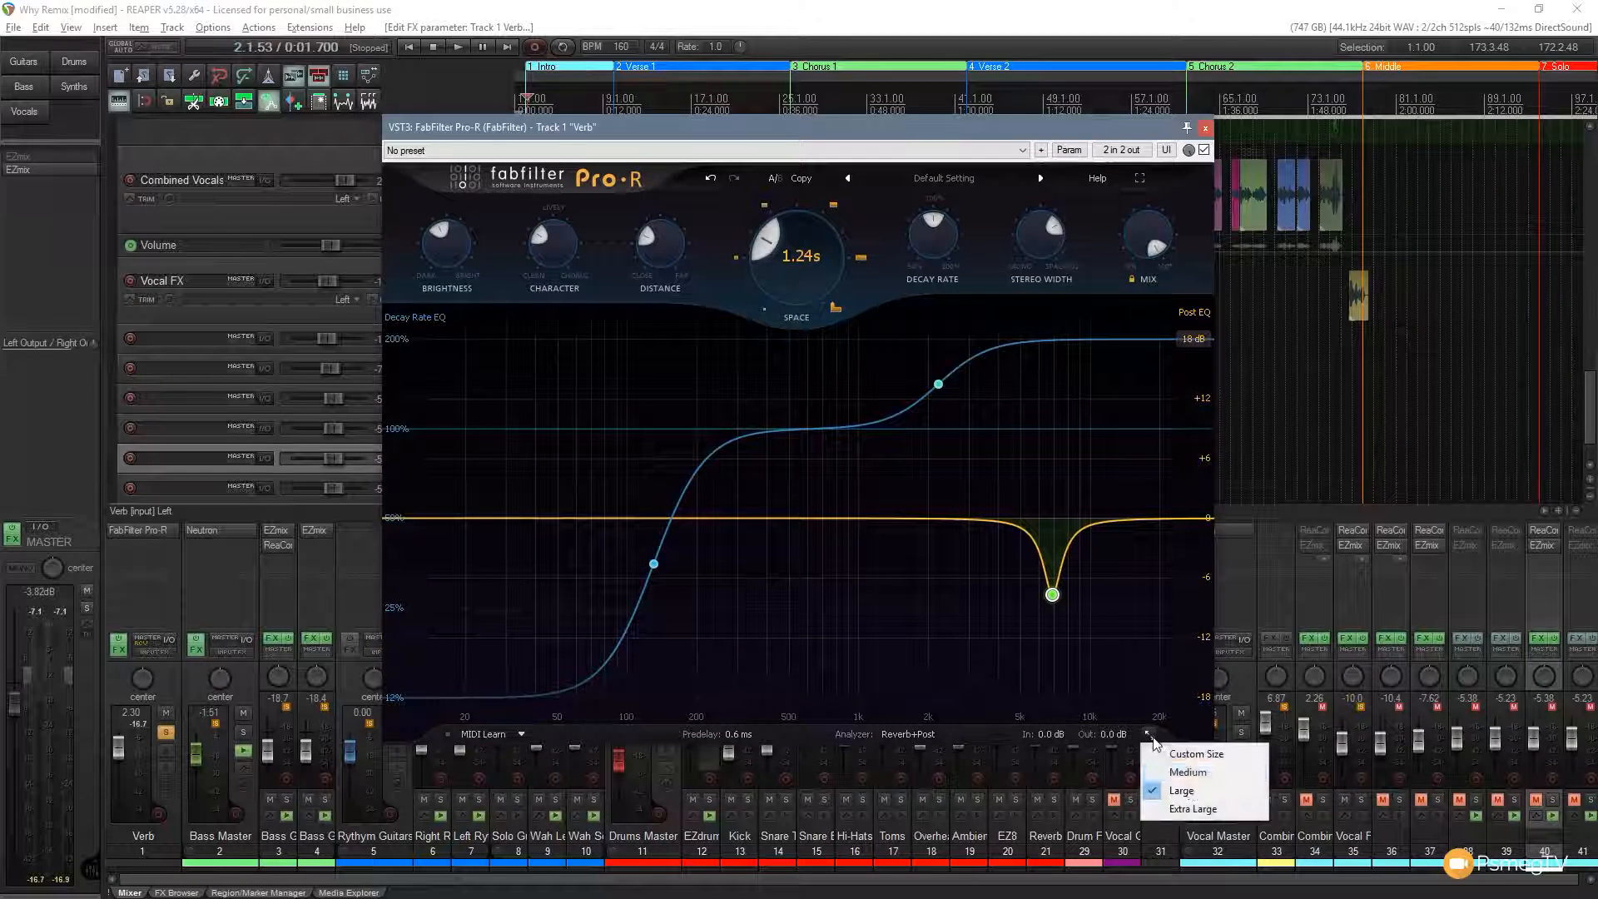
left_click(1192, 812)
left_click_drag(907, 130, 842, 83)
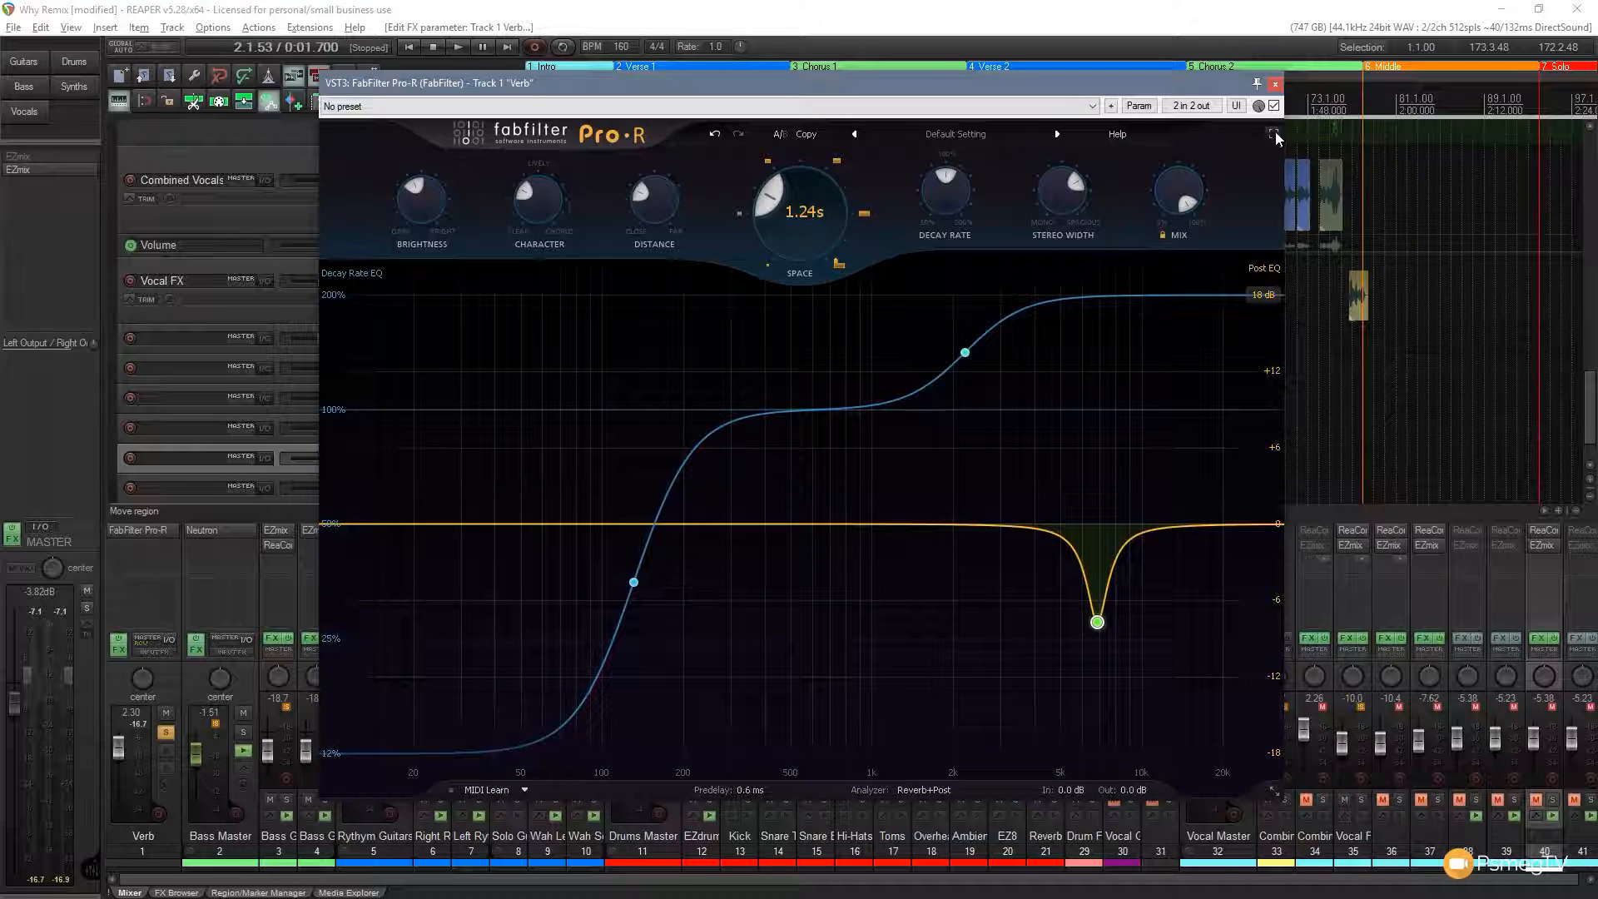
View the reverb plug-in in full-screen mode and return it to its floating window
left_click(1273, 135)
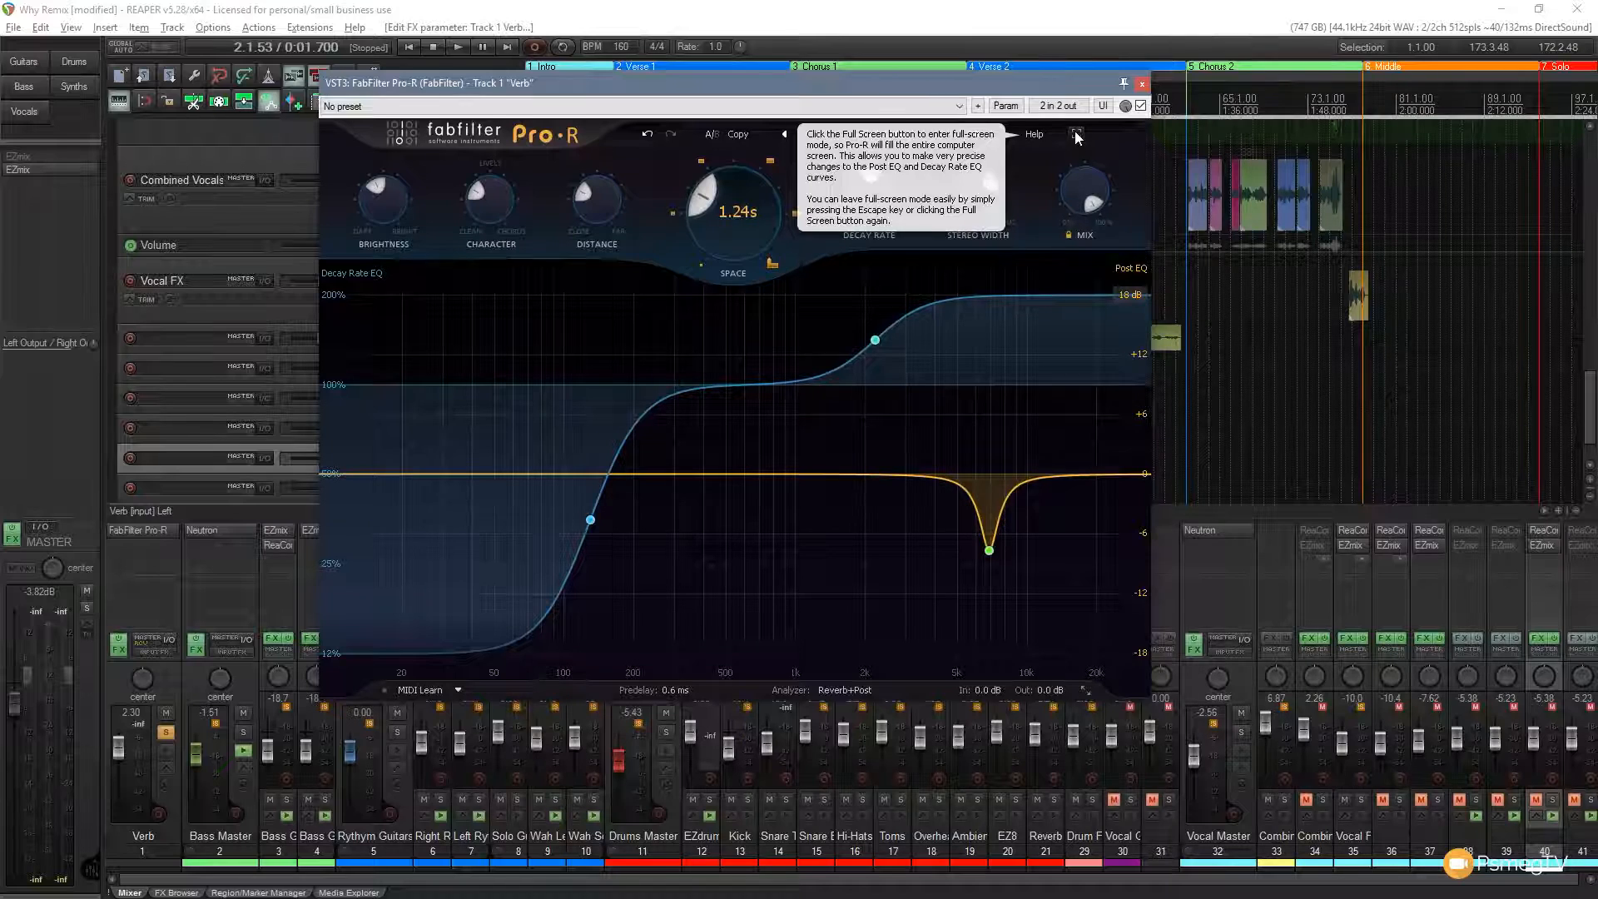
left_click(1076, 133)
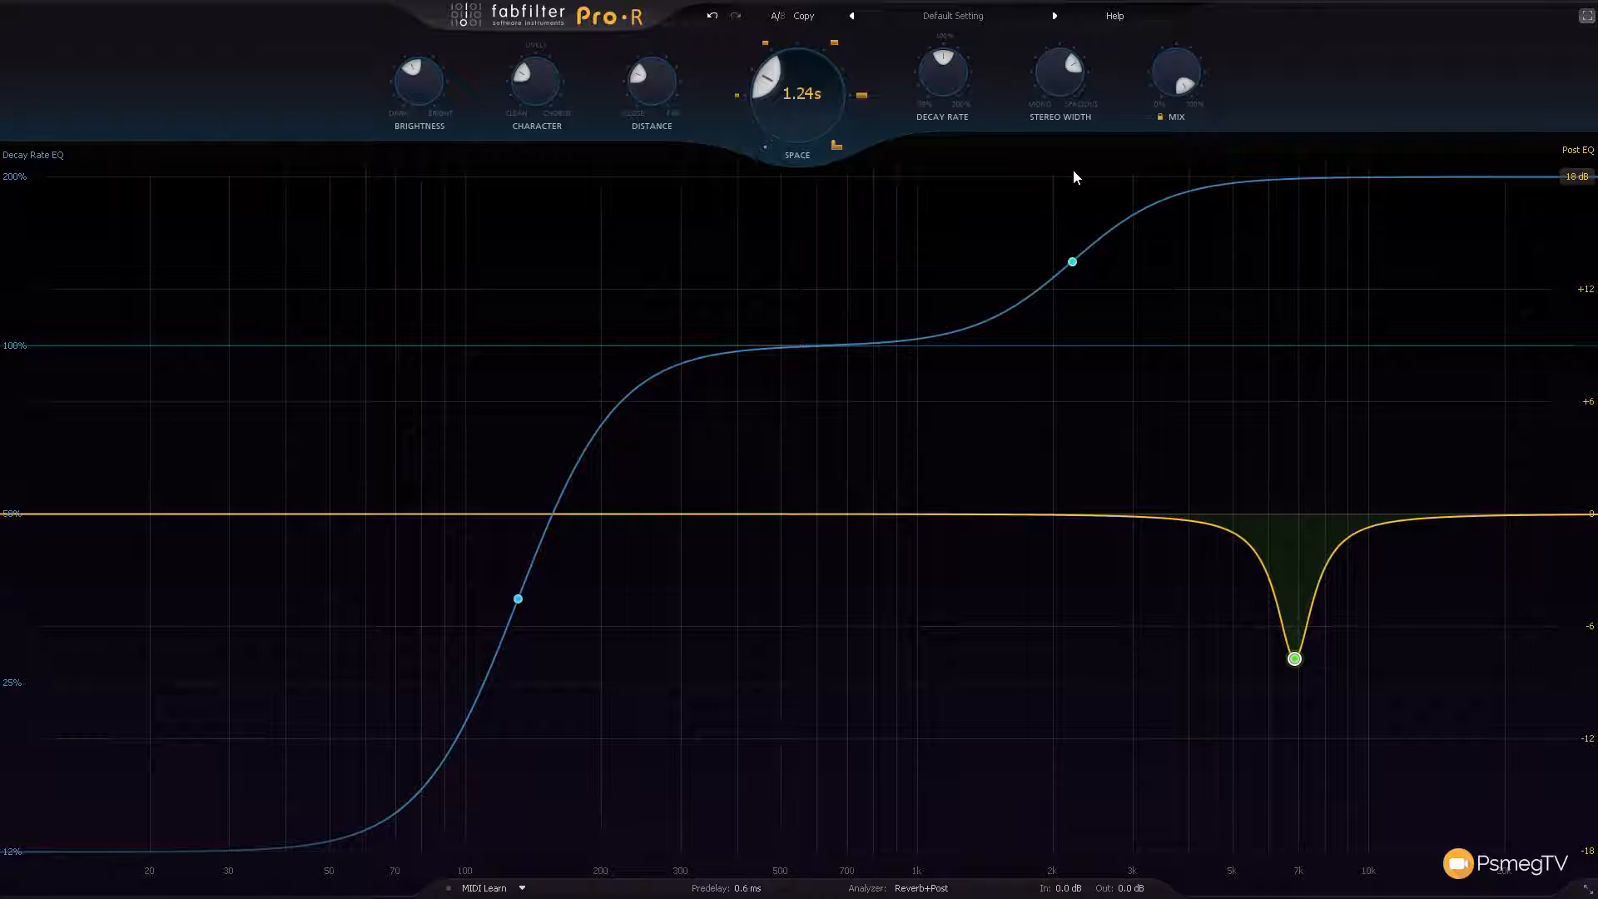
left_click(1588, 17)
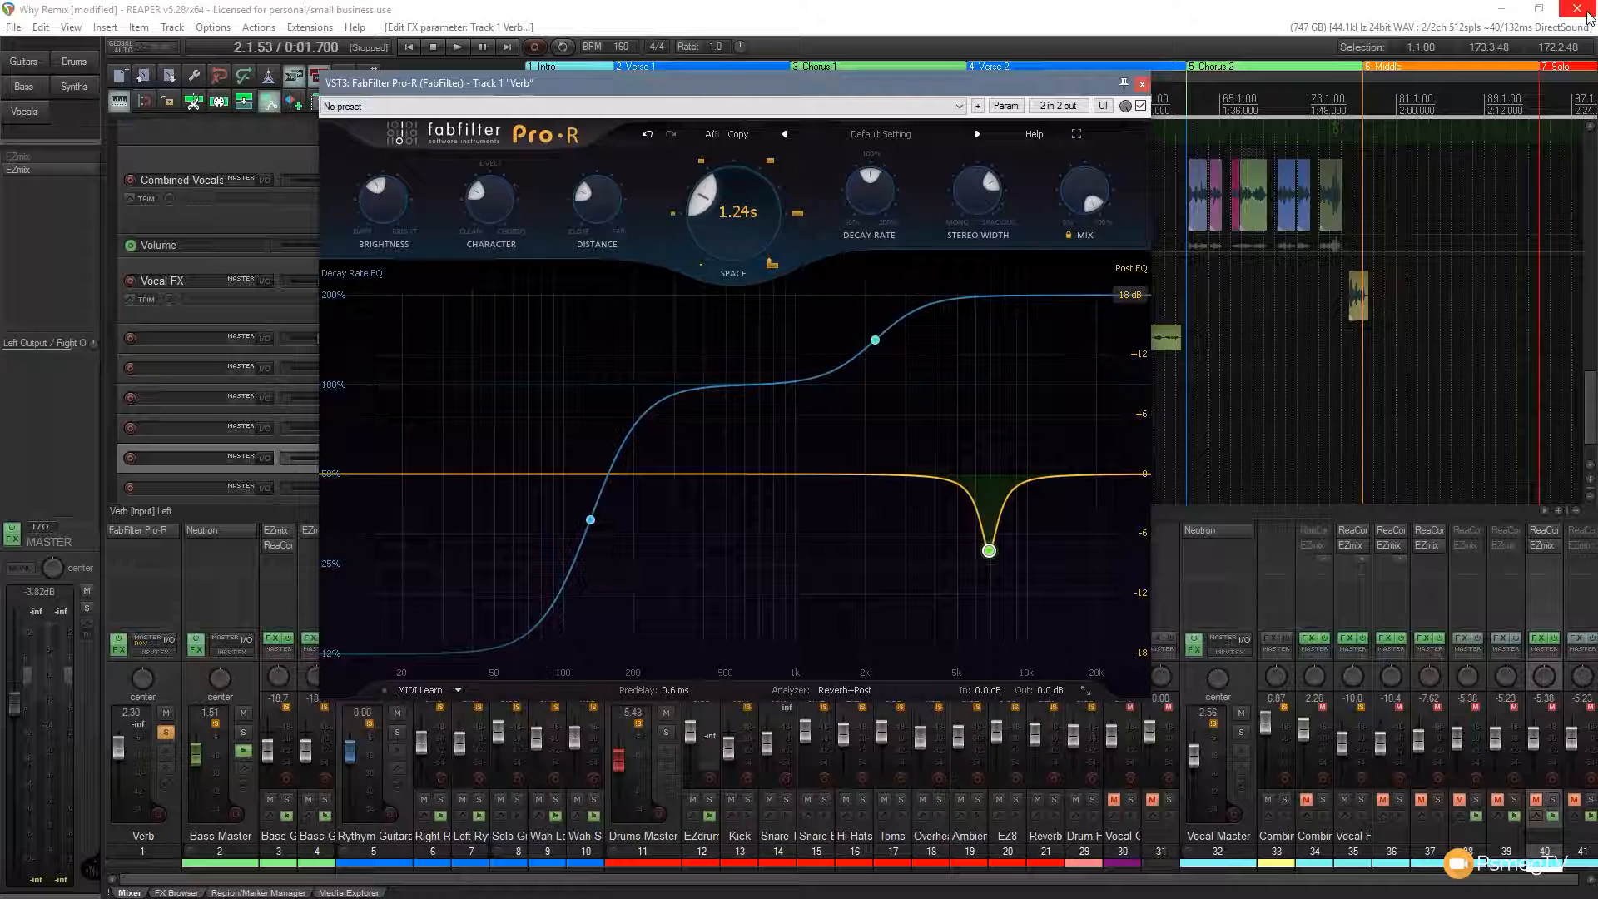
left_click(605, 90)
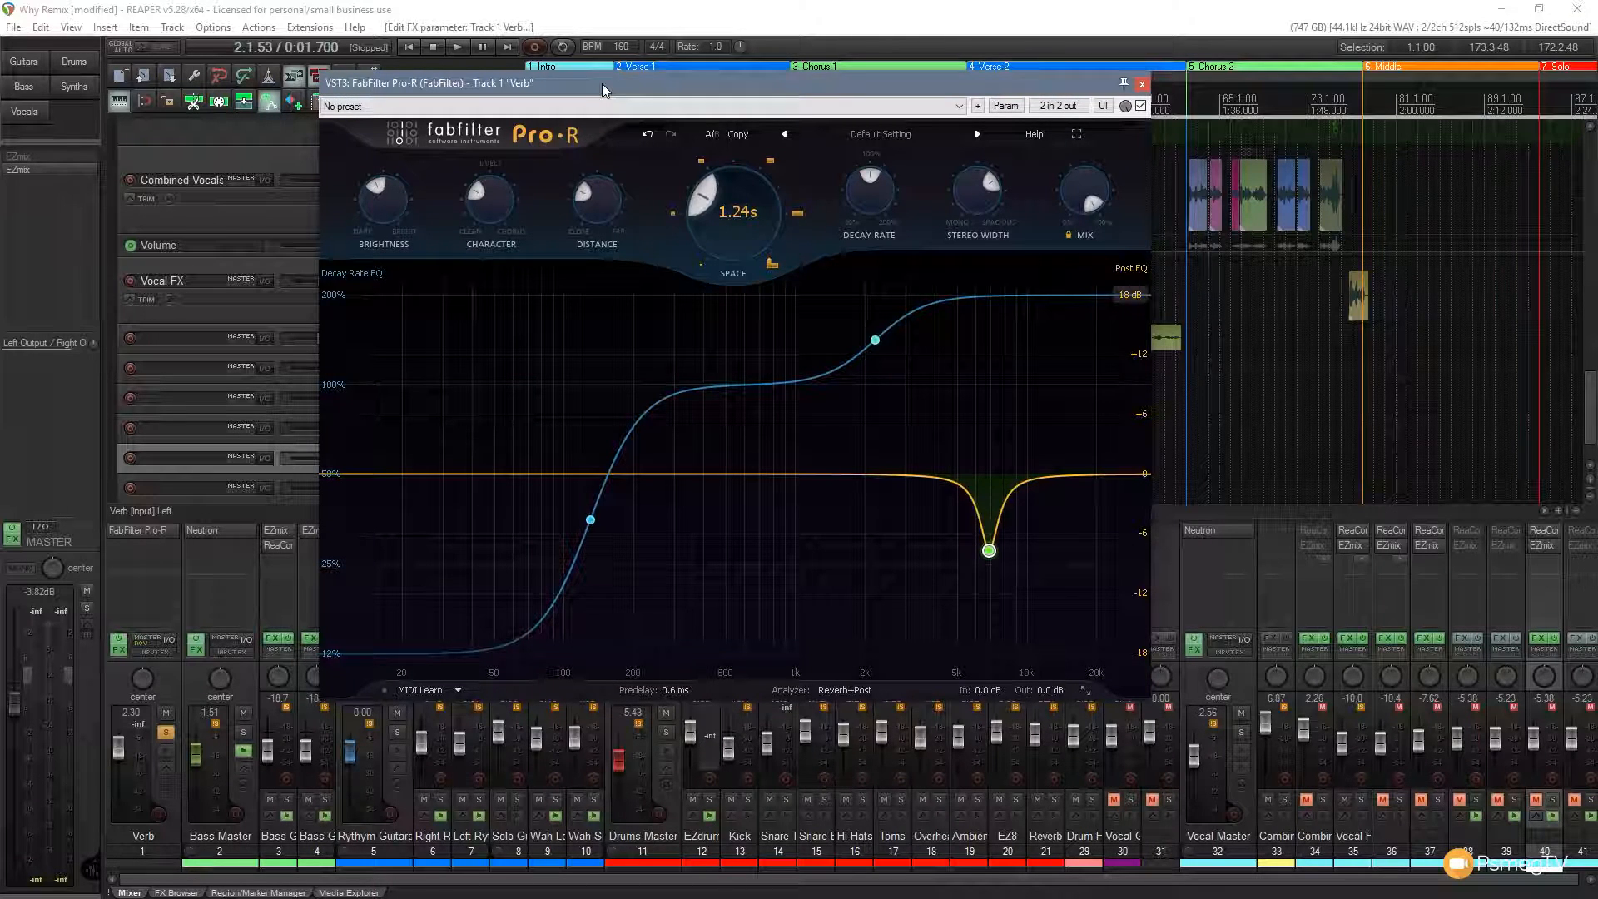